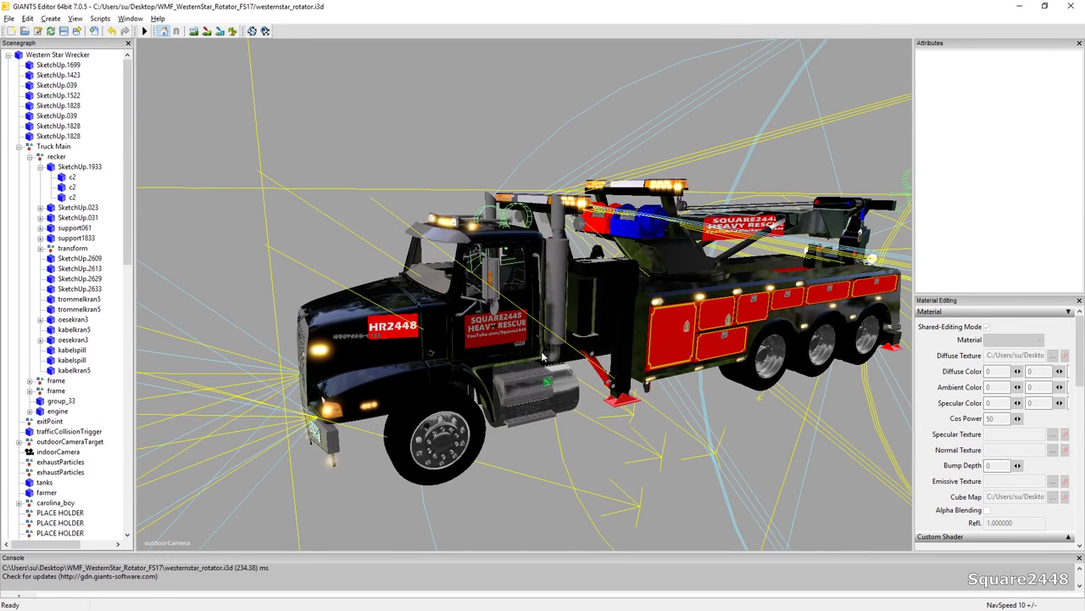
# - Examine the wrecker's cab, door and hood decals, side compartments and boom from several angles and distances
pyautogui.keyDown('alt'); pyautogui.moveTo(542, 355); pyautogui.dragTo(580, 351); pyautogui.keyUp('alt')
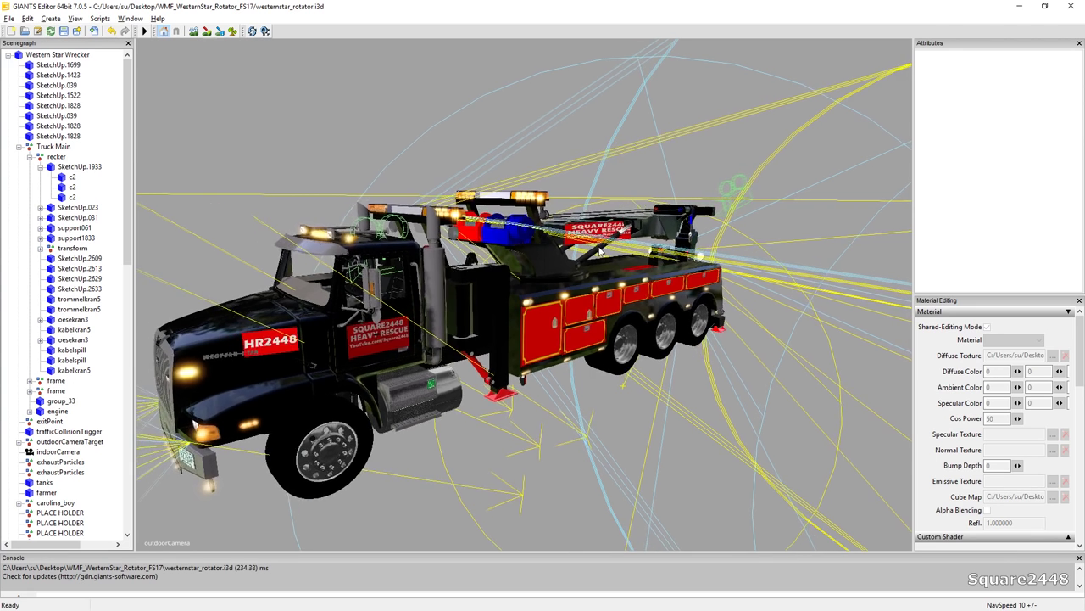
pyautogui.scroll(-3, 599, 251)
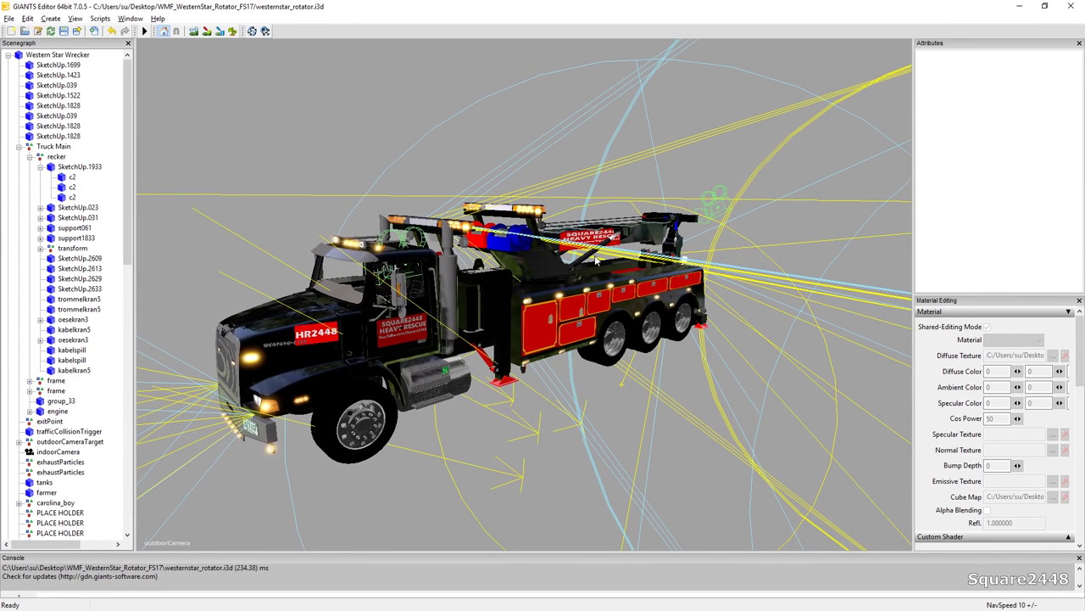
pyautogui.scroll(5, 598, 337)
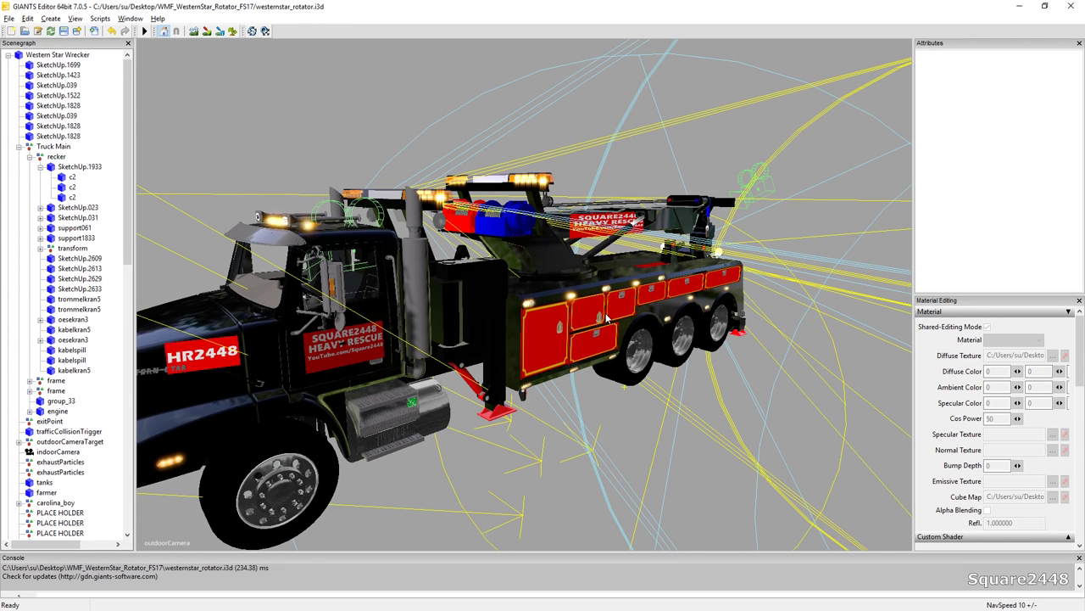
pyautogui.scroll(-5, 643, 279)
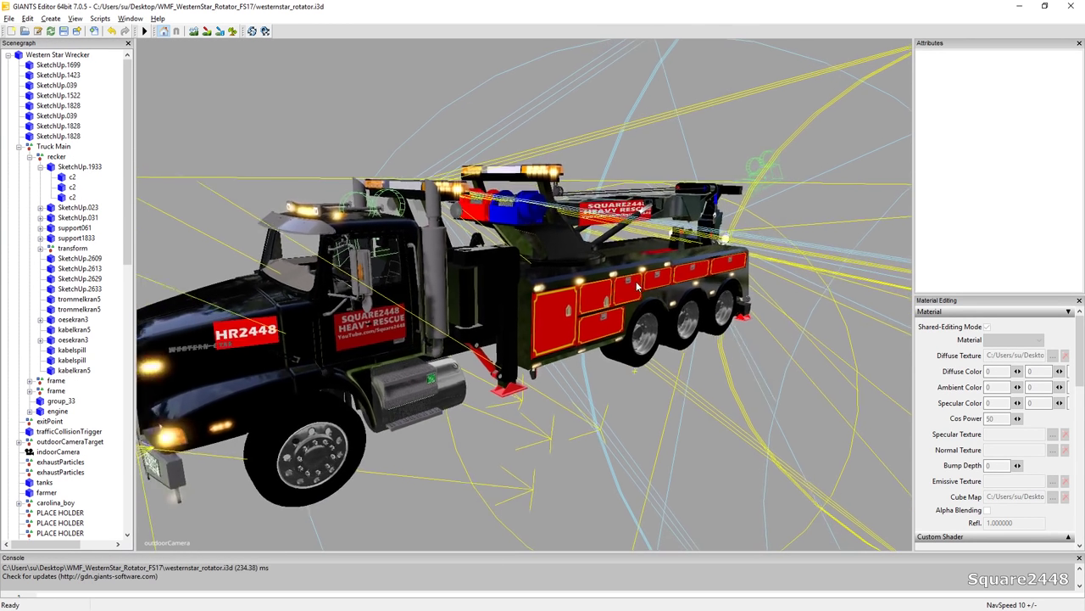
pyautogui.keyDown('alt'); pyautogui.moveTo(631, 290); pyautogui.dragTo(595, 299); pyautogui.keyUp('alt')
pyautogui.scroll(5, 594, 298)
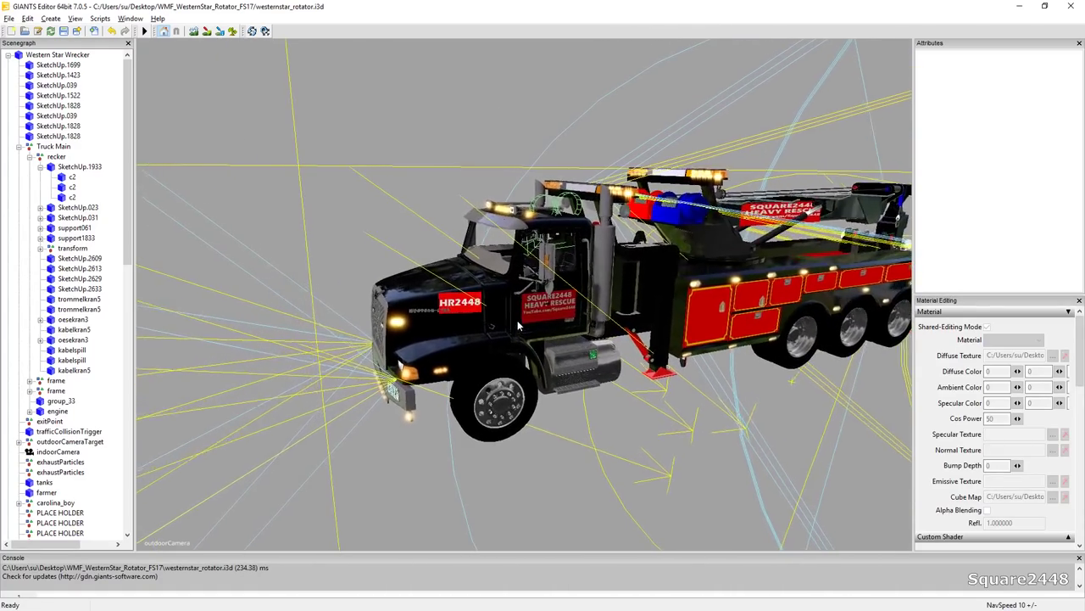
pyautogui.scroll(4, 526, 312)
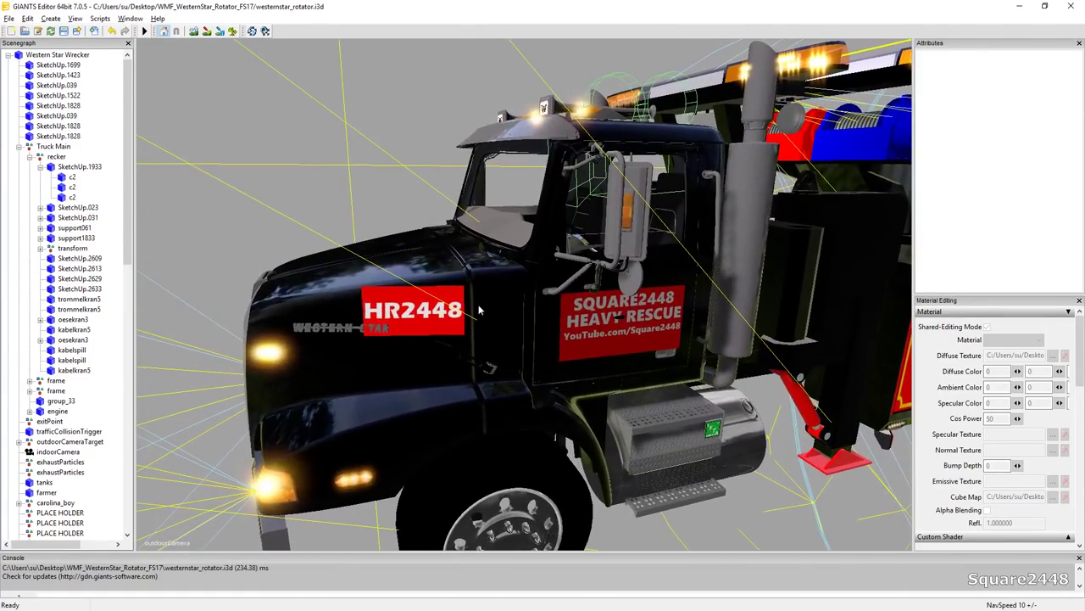
pyautogui.keyDown('alt'); pyautogui.moveTo(405, 315); pyautogui.dragTo(433, 302); pyautogui.keyUp('alt')
pyautogui.scroll(5, 462, 303)
pyautogui.scroll(-5, 432, 303)
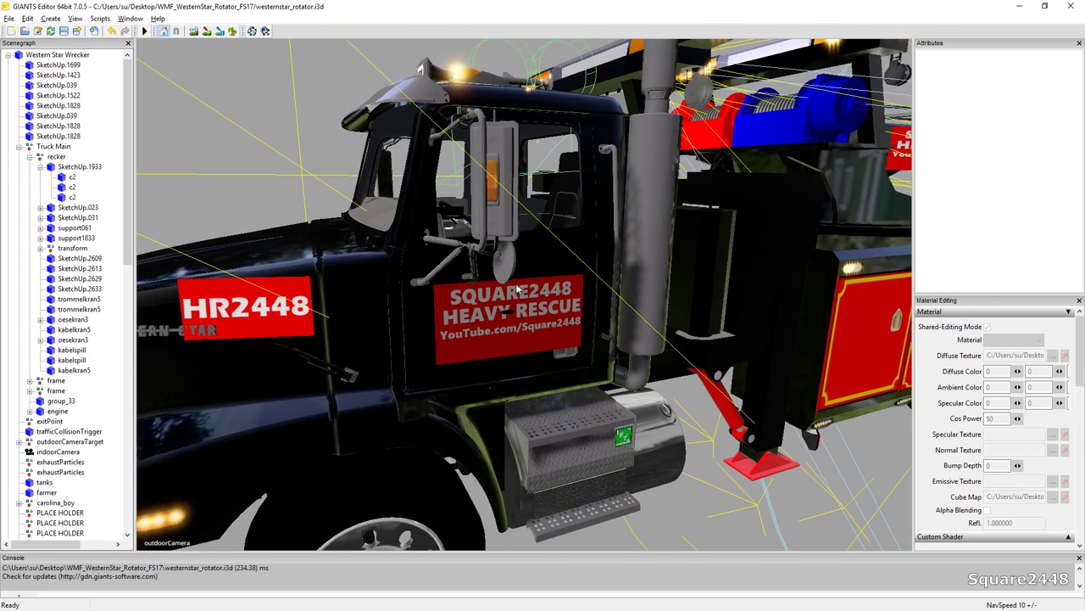
pyautogui.scroll(4, 513, 292)
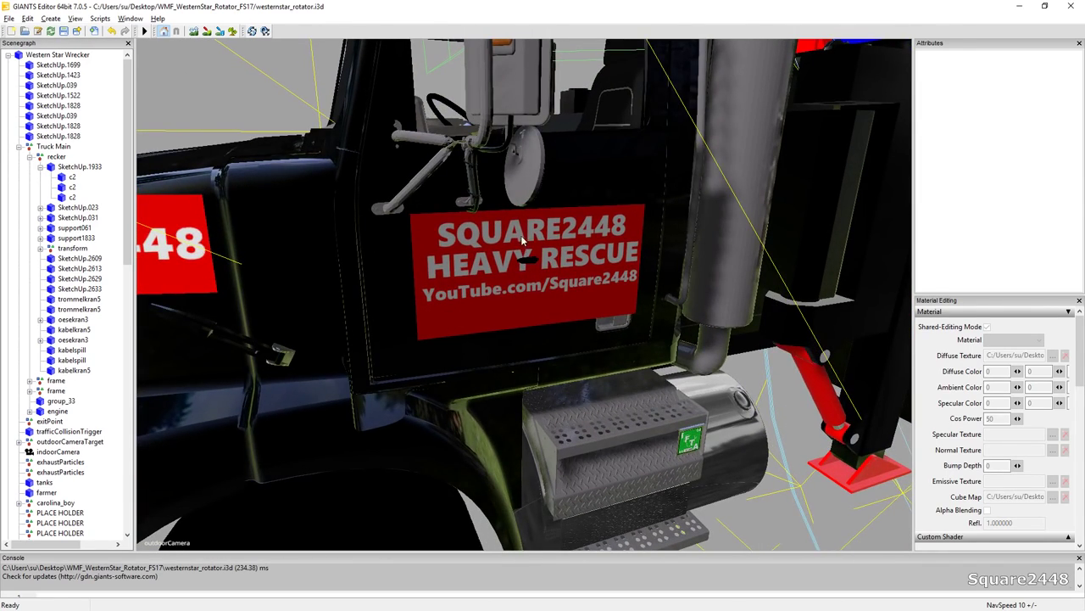
pyautogui.scroll(-5, 520, 220)
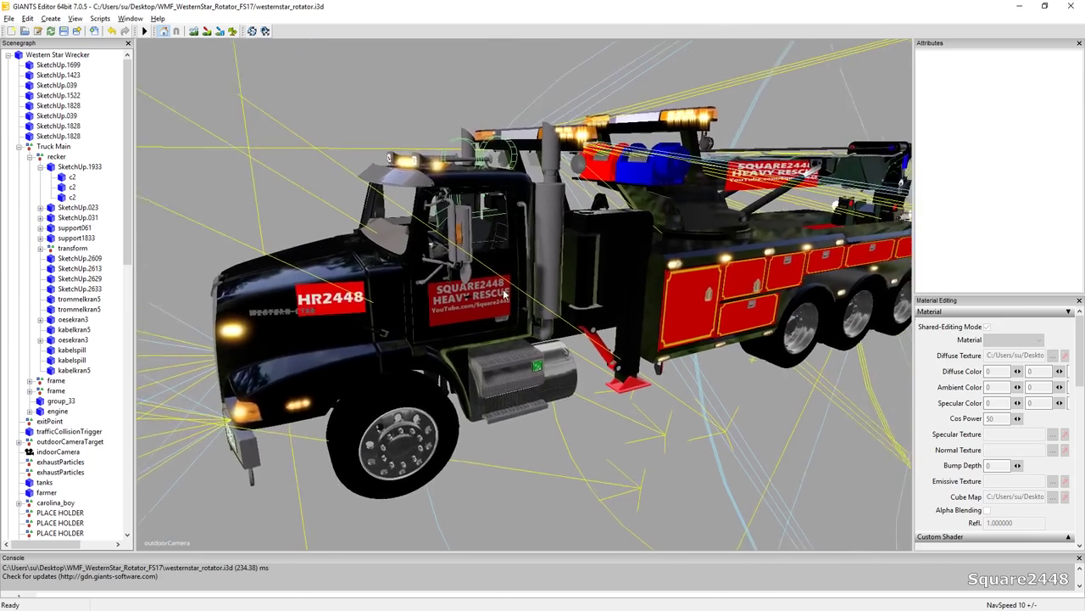
pyautogui.keyDown('alt'); pyautogui.moveTo(504, 294); pyautogui.dragTo(608, 263); pyautogui.keyUp('alt')
pyautogui.scroll(4, 608, 262)
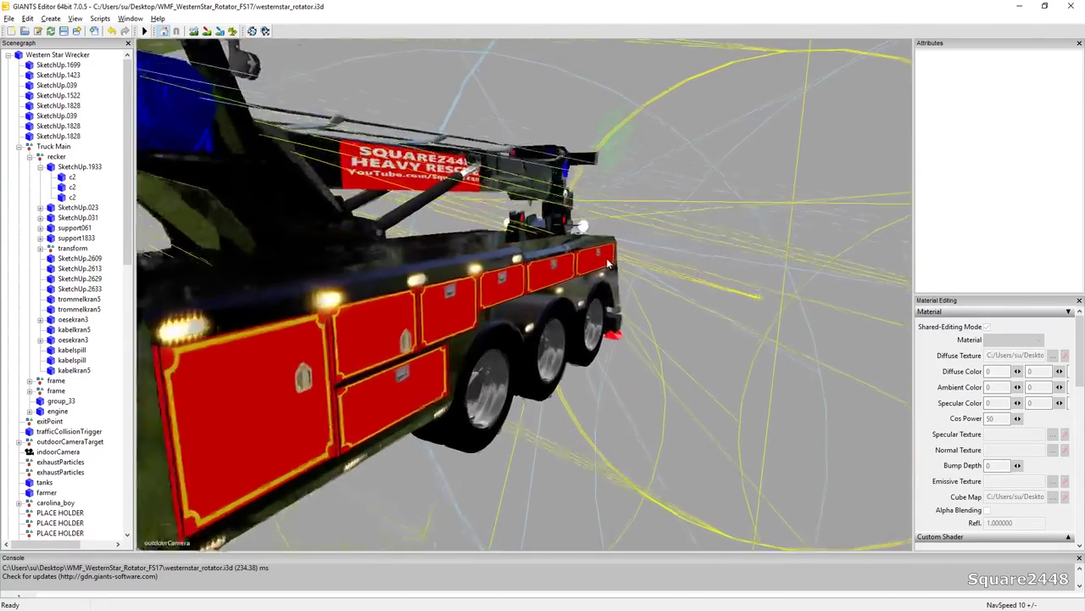
pyautogui.scroll(6, 607, 265)
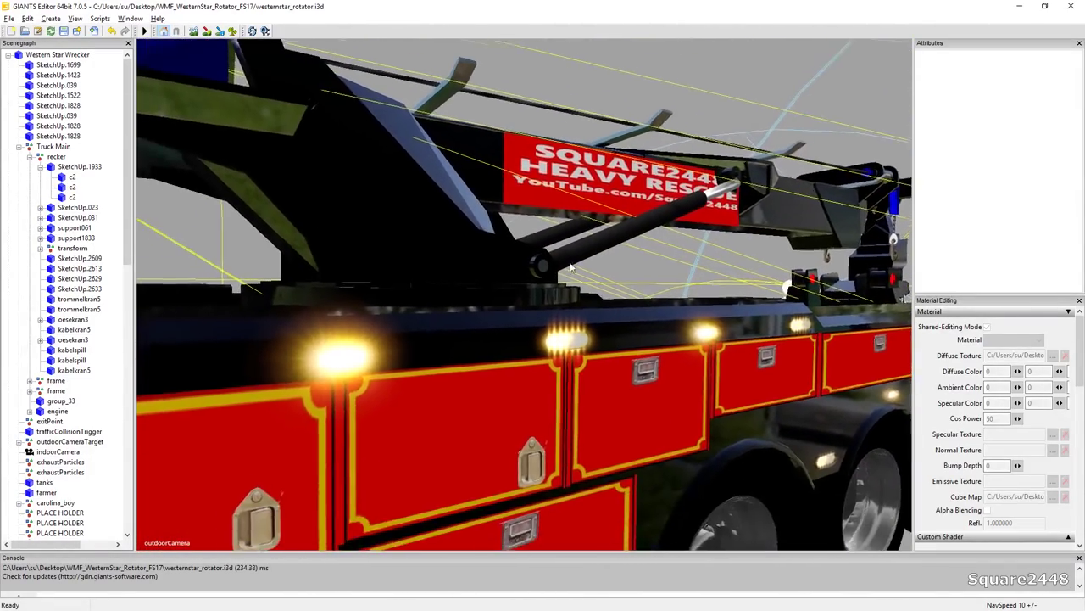
pyautogui.scroll(-6, 571, 268)
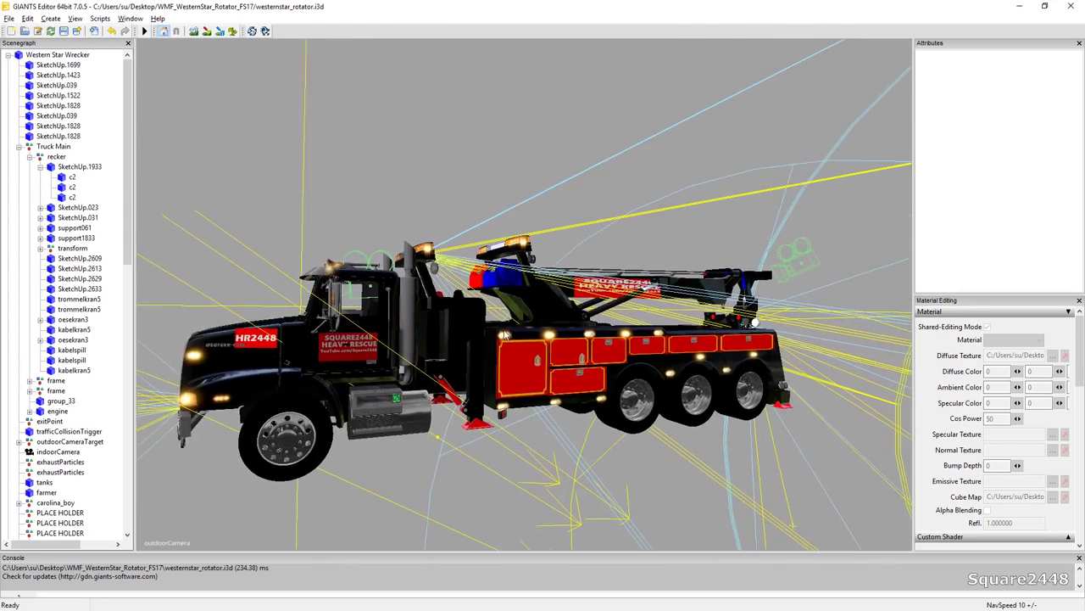
pyautogui.scroll(8, 523, 344)
pyautogui.scroll(-8, 532, 341)
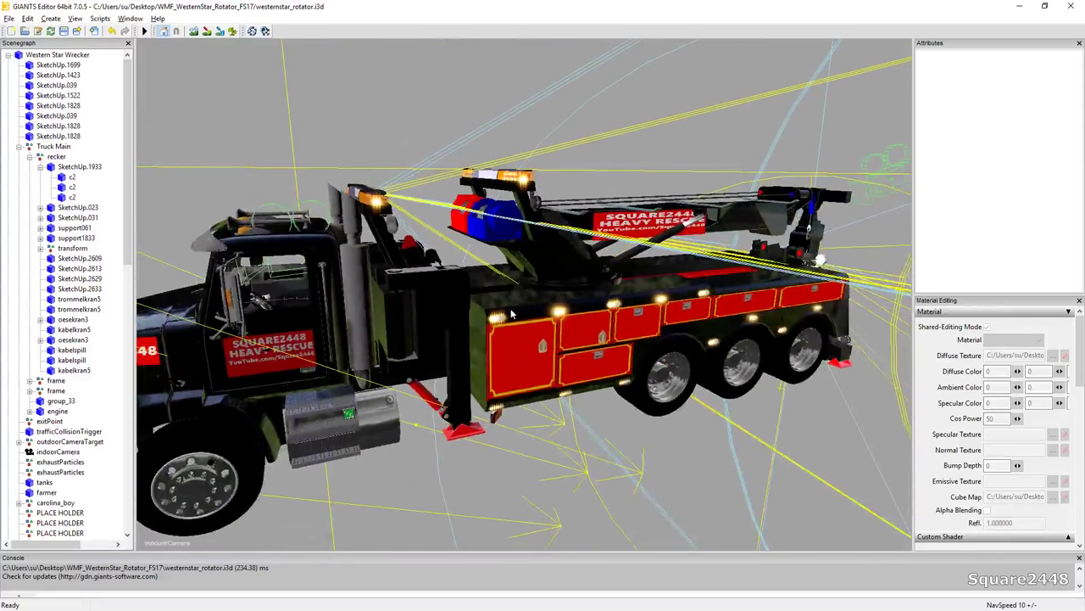
# - Assign Red.dds as the diffuse texture of SketchUp.001, the ring and fittings on the truck bed
pyautogui.click(488, 308)
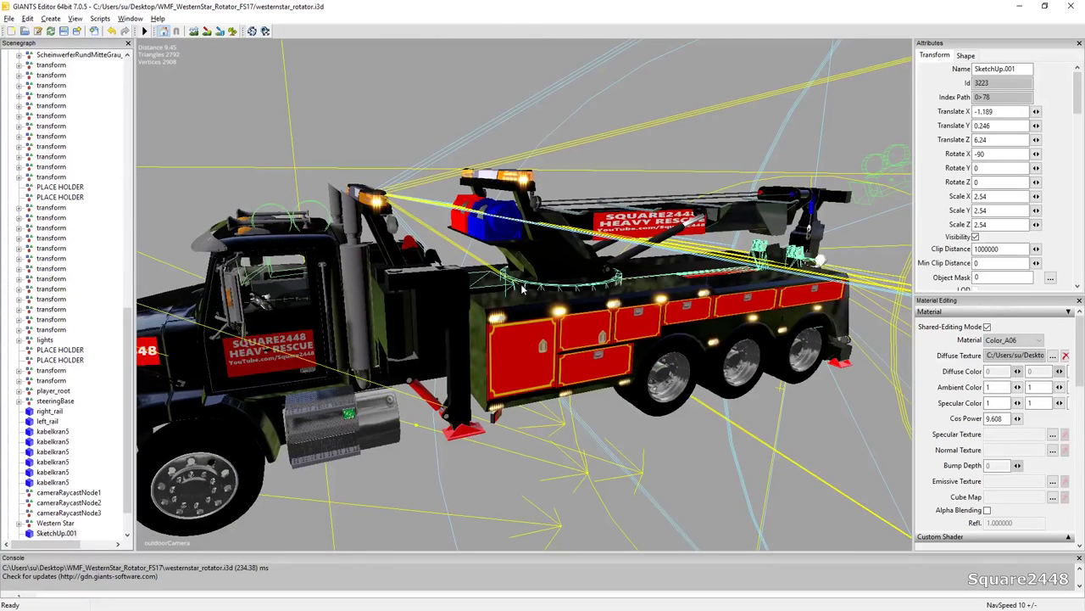
pyautogui.click(70, 534)
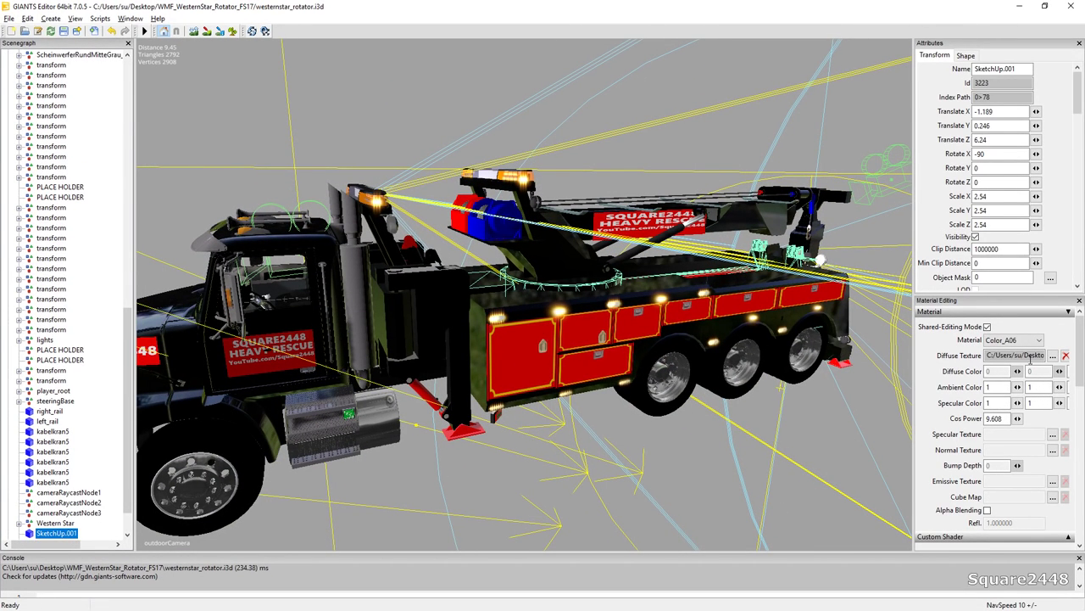
pyautogui.click(1017, 356)
pyautogui.click(286, 74)
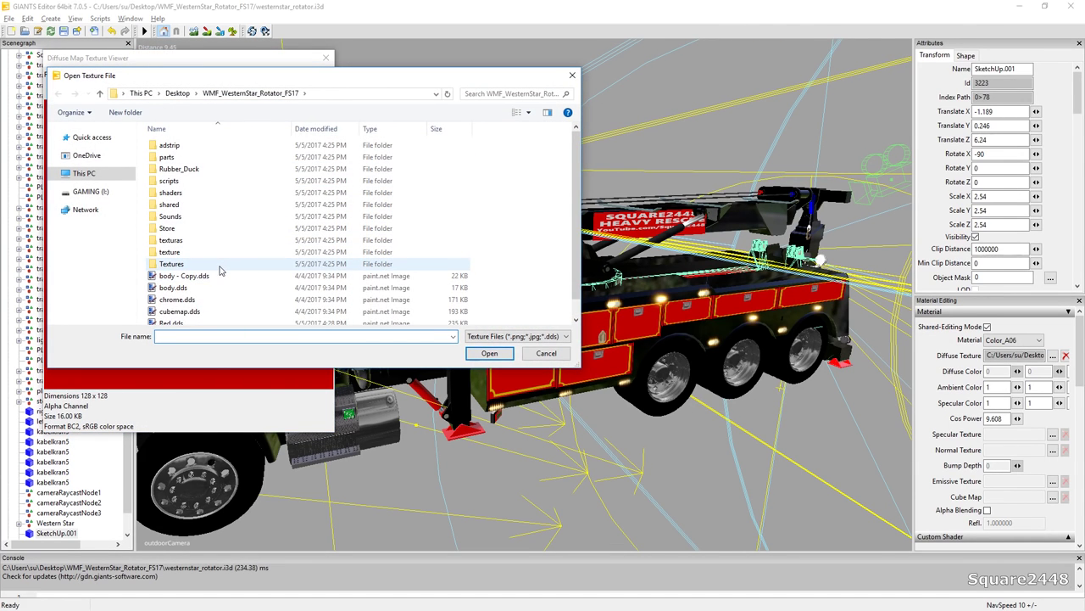
pyautogui.scroll(-1, 236, 239)
pyautogui.doubleClick(206, 309)
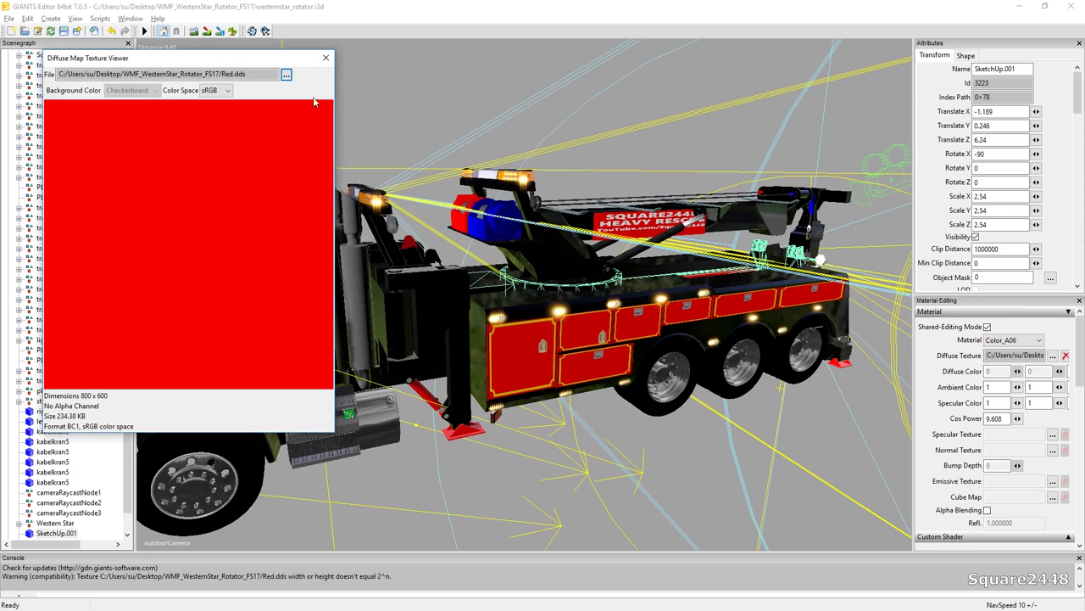
pyautogui.click(327, 57)
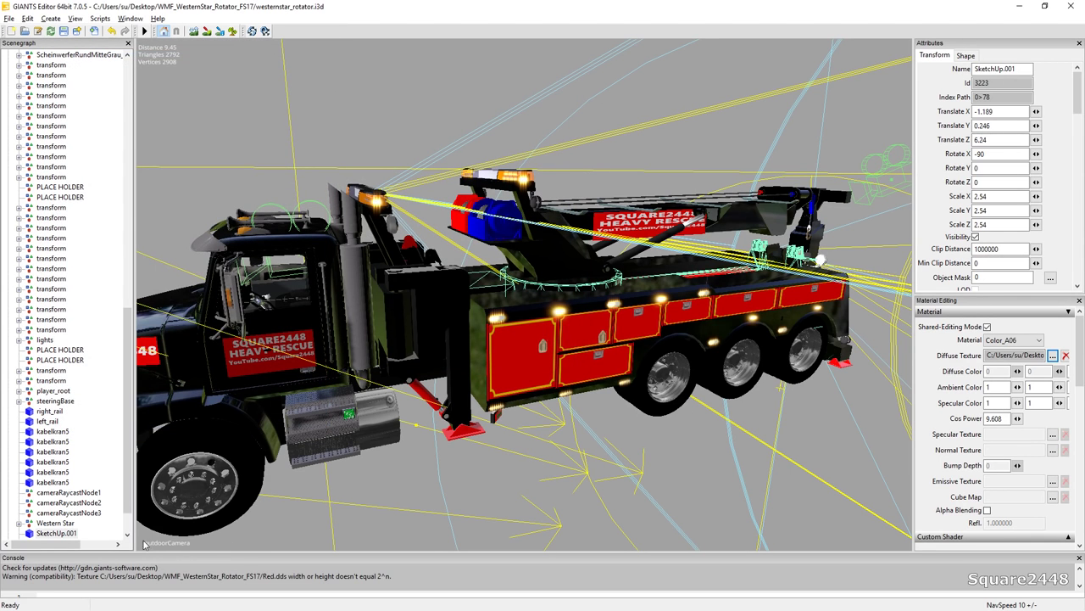
# - Assign body_red.dds as the diffuse texture of SketchUp.1933, the rear wrecker body, and clear the selection
pyautogui.click(567, 332)
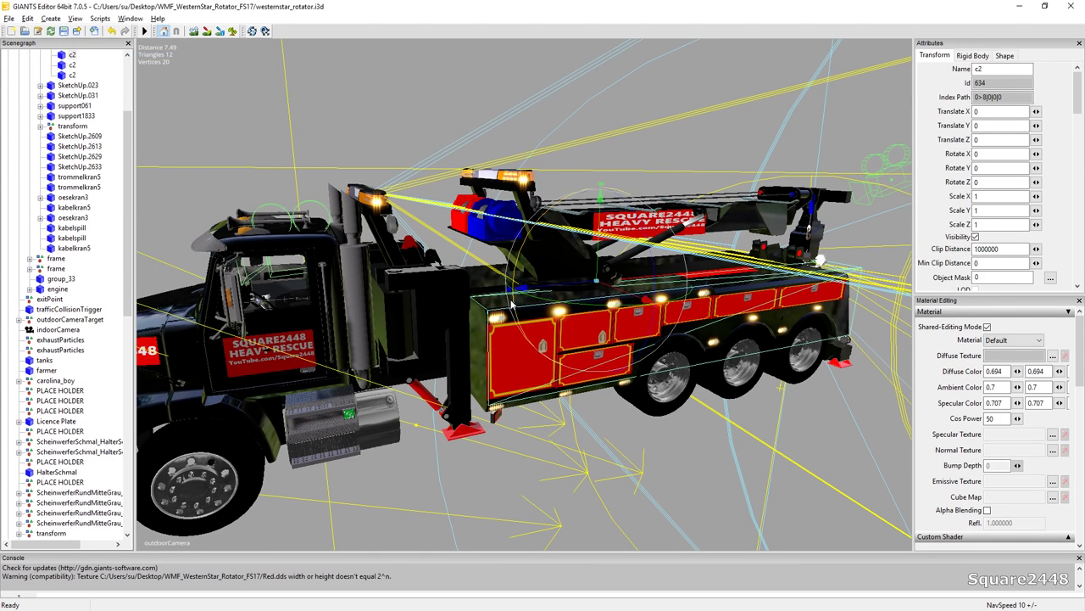
pyautogui.scroll(3, 88, 181)
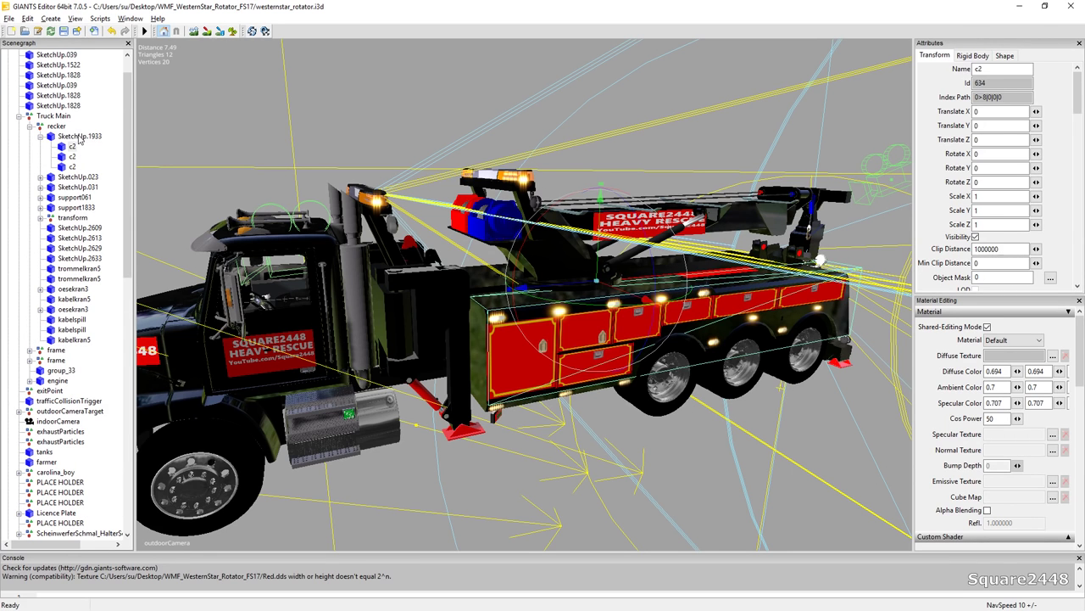
pyautogui.click(79, 137)
pyautogui.click(1053, 355)
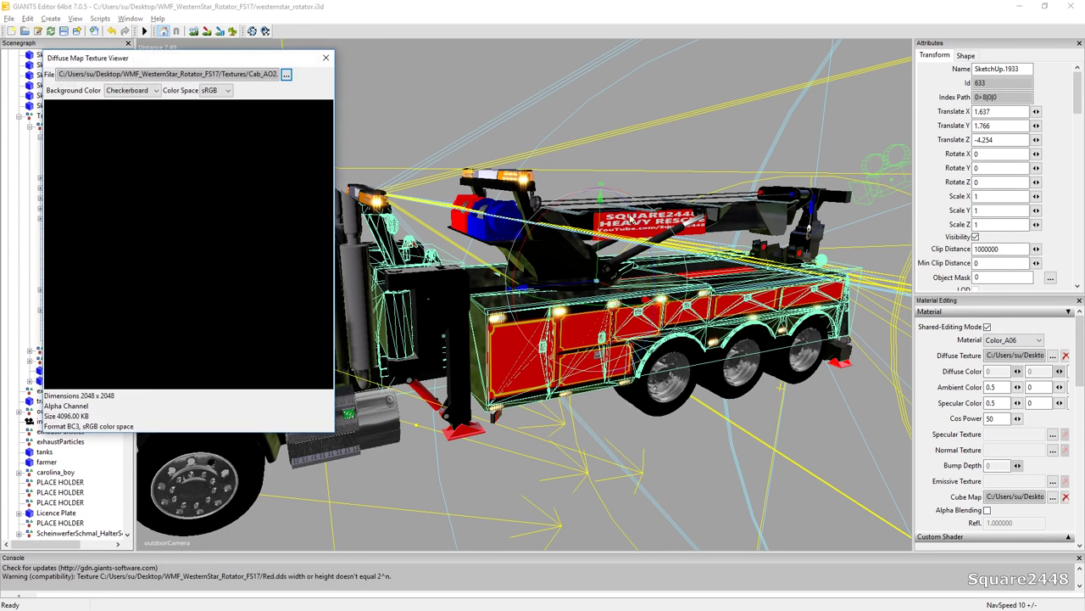
pyautogui.click(286, 76)
pyautogui.doubleClick(538, 140)
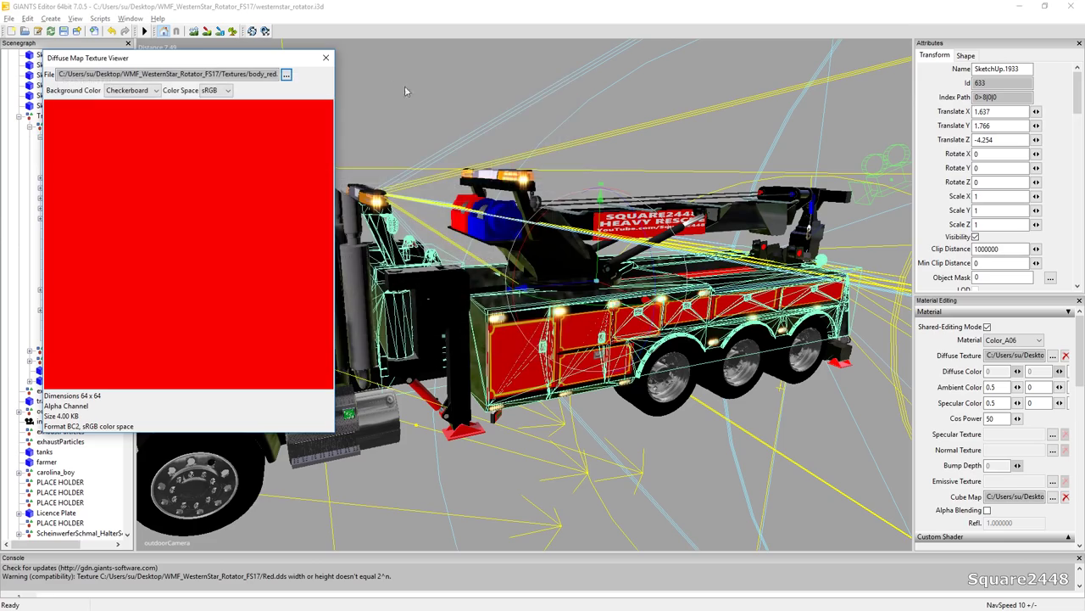
pyautogui.click(326, 59)
pyautogui.click(611, 129)
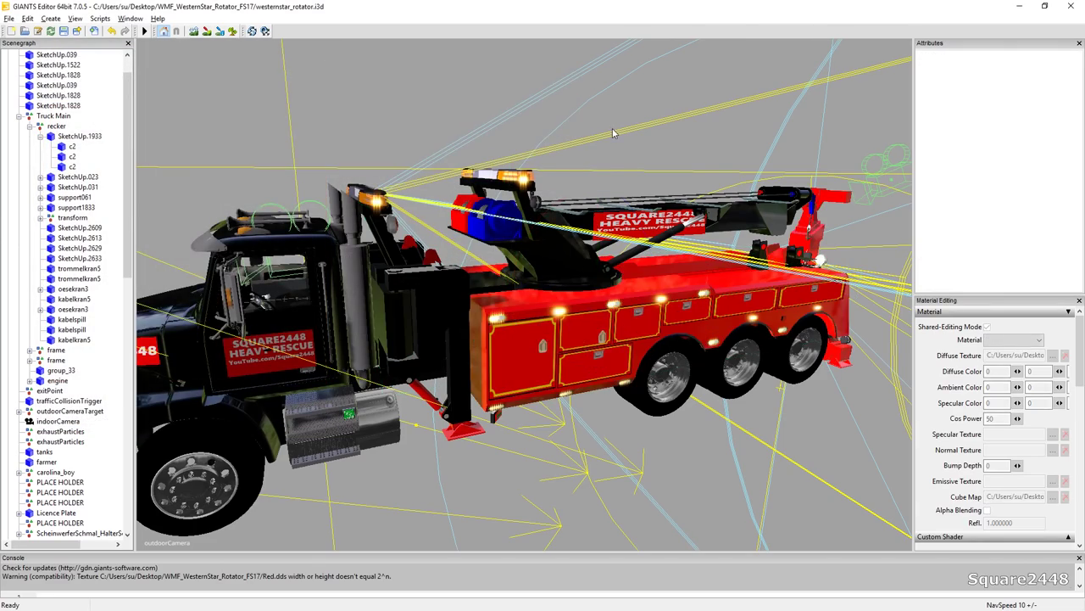
# - Examine the rear wrecker body and its boom from the side and from behind
pyautogui.scroll(-2, 600, 136)
pyautogui.moveTo(600, 136)
pyautogui.keyDown('alt'); pyautogui.mouseDown()
pyautogui.moveTo(614, 217)
pyautogui.moveTo(578, 199)
pyautogui.moveTo(629, 192)
pyautogui.moveTo(576, 180)
pyautogui.moveTo(492, 215)
pyautogui.mouseUp(); pyautogui.keyUp('alt')
pyautogui.scroll(5, 614, 217)
pyautogui.scroll(3, 591, 197)
pyautogui.scroll(-3, 579, 198)
pyautogui.scroll(5, 629, 192)
pyautogui.scroll(-5, 492, 215)
pyautogui.moveTo(520, 261)
pyautogui.mouseDown(button='middle')
pyautogui.moveTo(602, 275)
pyautogui.moveTo(585, 293)
pyautogui.moveTo(608, 236)
pyautogui.mouseUp(button='middle')
# - Replace the boom's black diffuse texture with body_red.dds and clear the selection
pyautogui.click(607, 235)
pyautogui.click(607, 236)
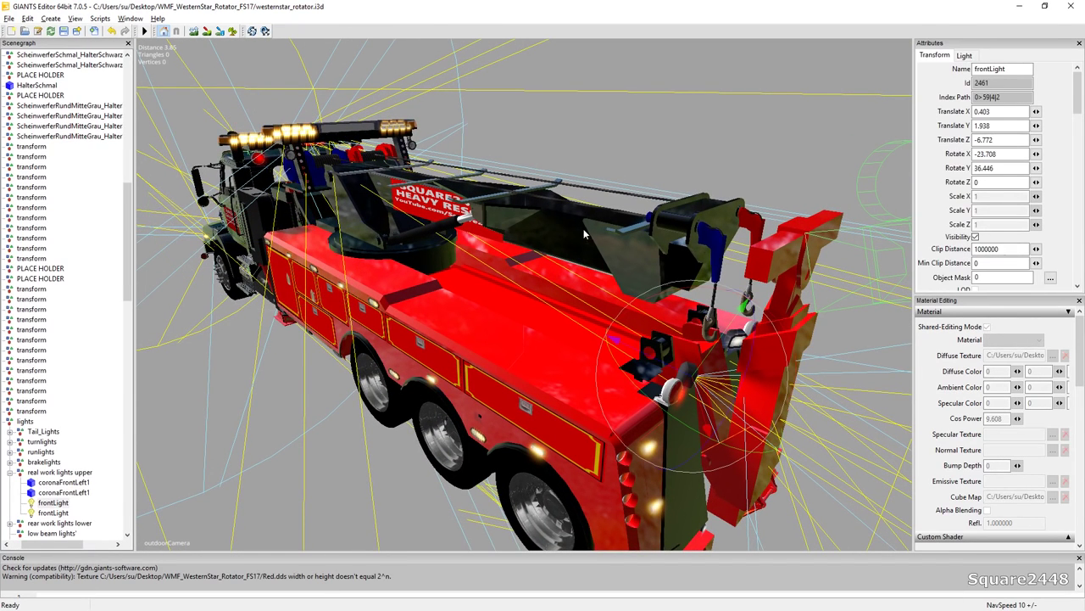
pyautogui.click(570, 226)
pyautogui.scroll(-1, 108, 238)
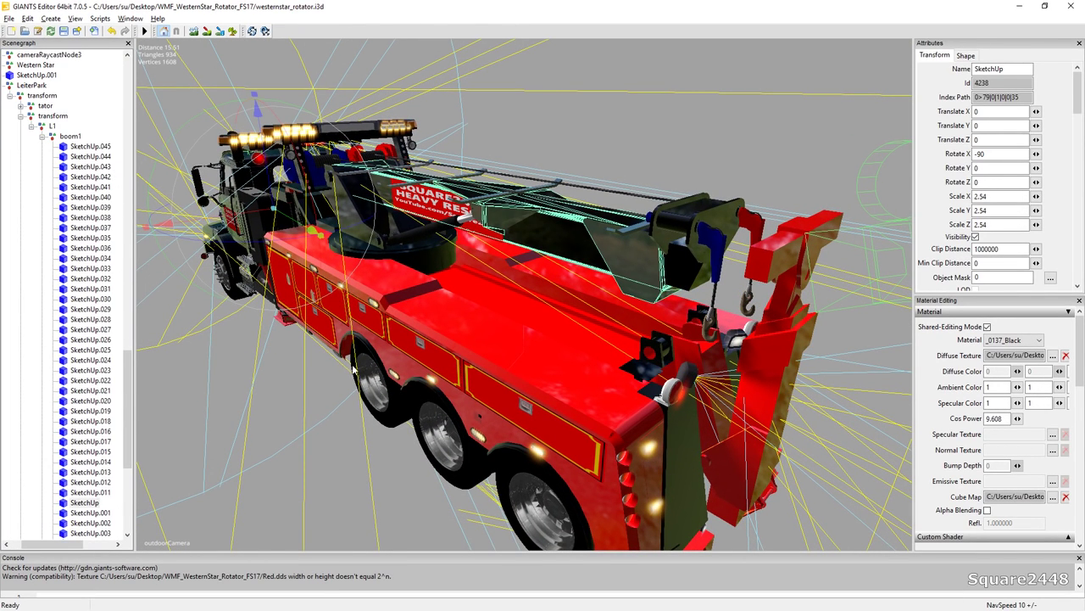
pyautogui.click(1053, 356)
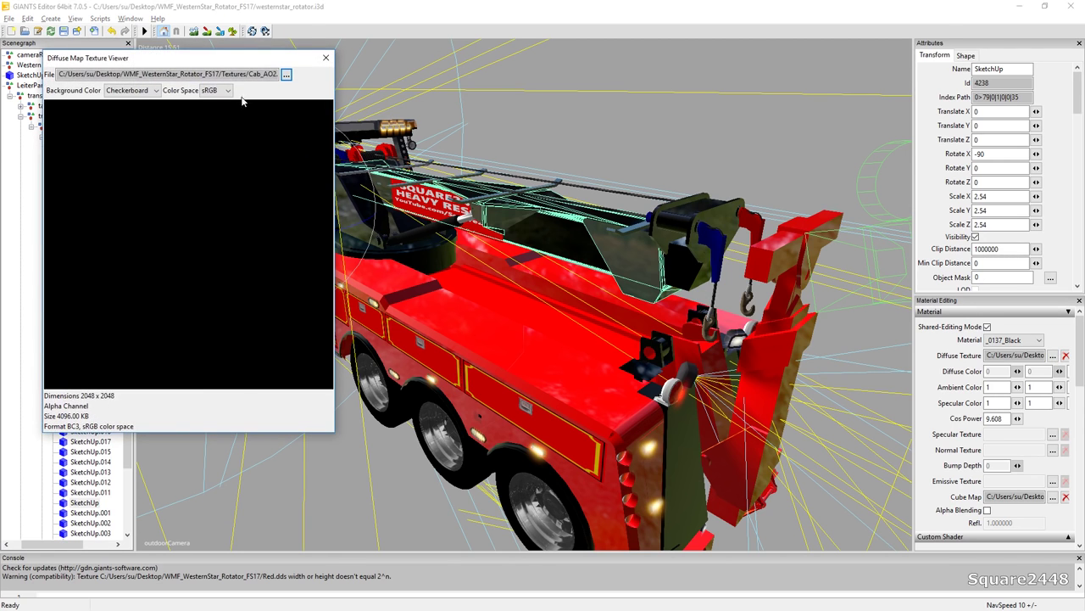
pyautogui.click(281, 77)
pyautogui.doubleClick(537, 160)
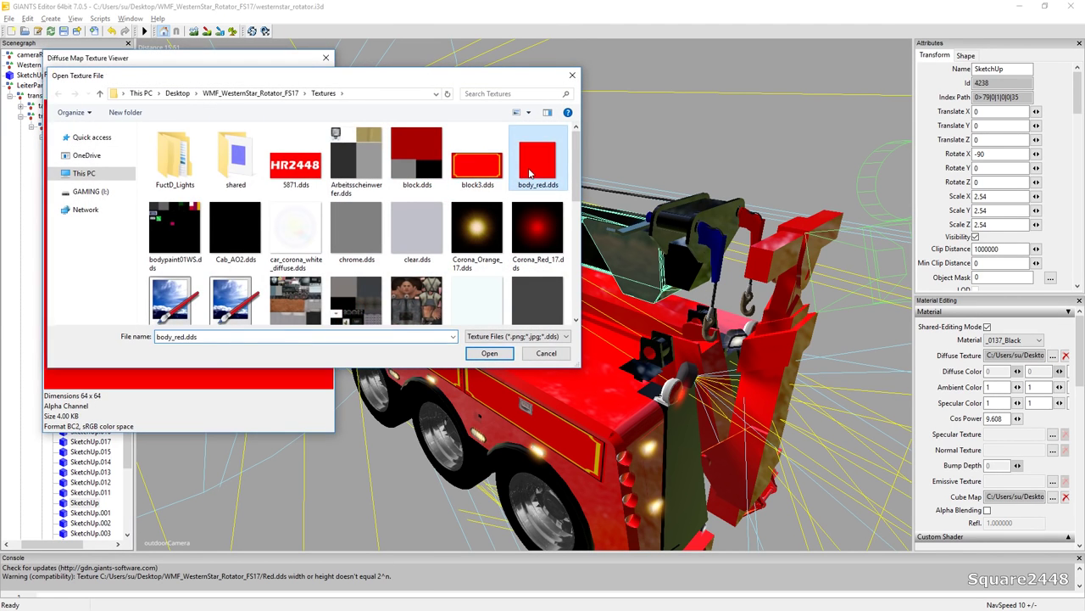
pyautogui.click(323, 59)
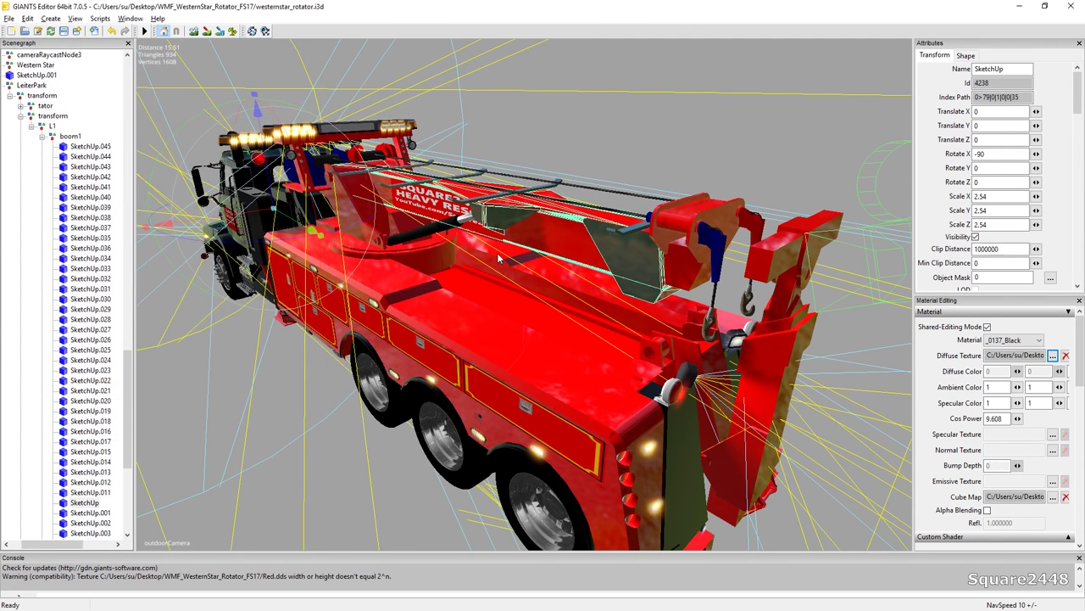
pyautogui.click(628, 128)
# - Resize the adStrip decal on the boom's side to Scale X 3 and Scale Y 1.3, and raise it slightly
pyautogui.keyDown('alt'); pyautogui.moveTo(628, 128); pyautogui.dragTo(443, 235); pyautogui.keyUp('alt')
pyautogui.scroll(6, 443, 235)
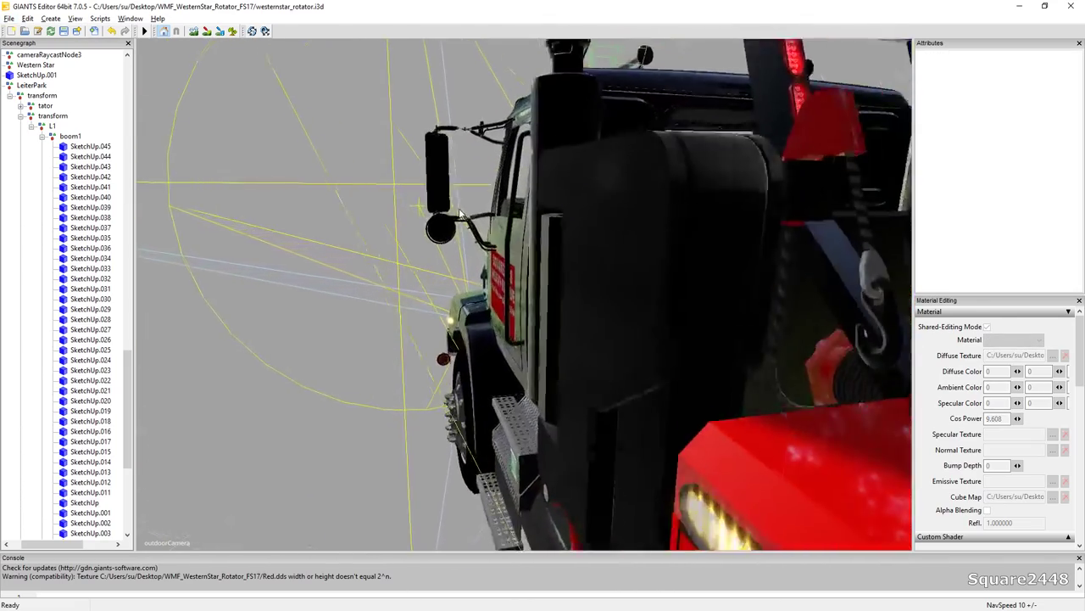
pyautogui.keyDown('alt'); pyautogui.moveTo(451, 315); pyautogui.dragTo(595, 276); pyautogui.keyUp('alt')
pyautogui.scroll(-10, 687, 234)
pyautogui.scroll(3, 603, 255)
pyautogui.scroll(8, 595, 277)
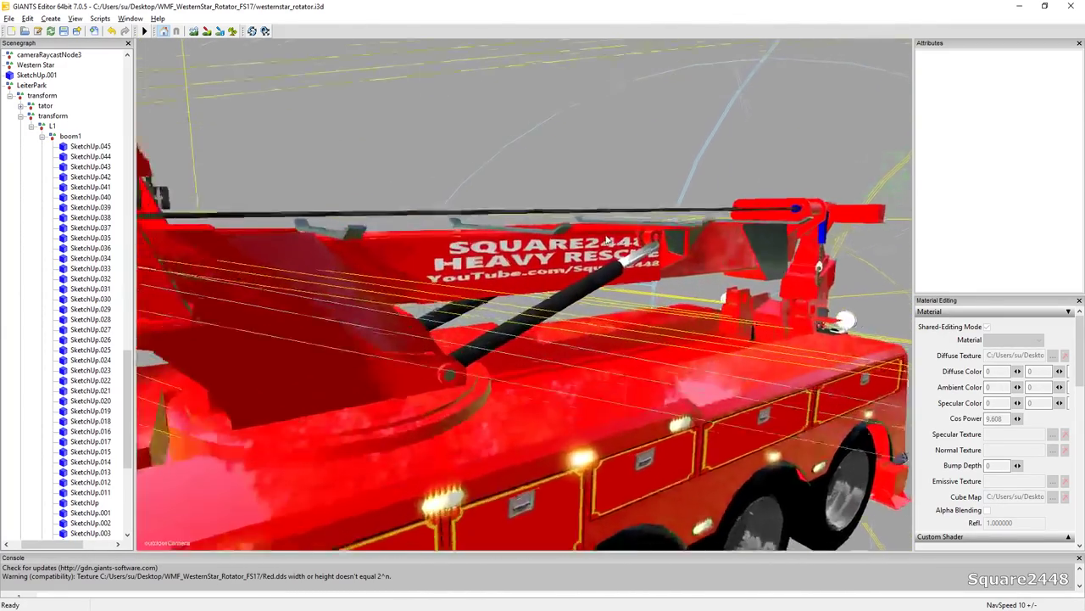
pyautogui.click(509, 242)
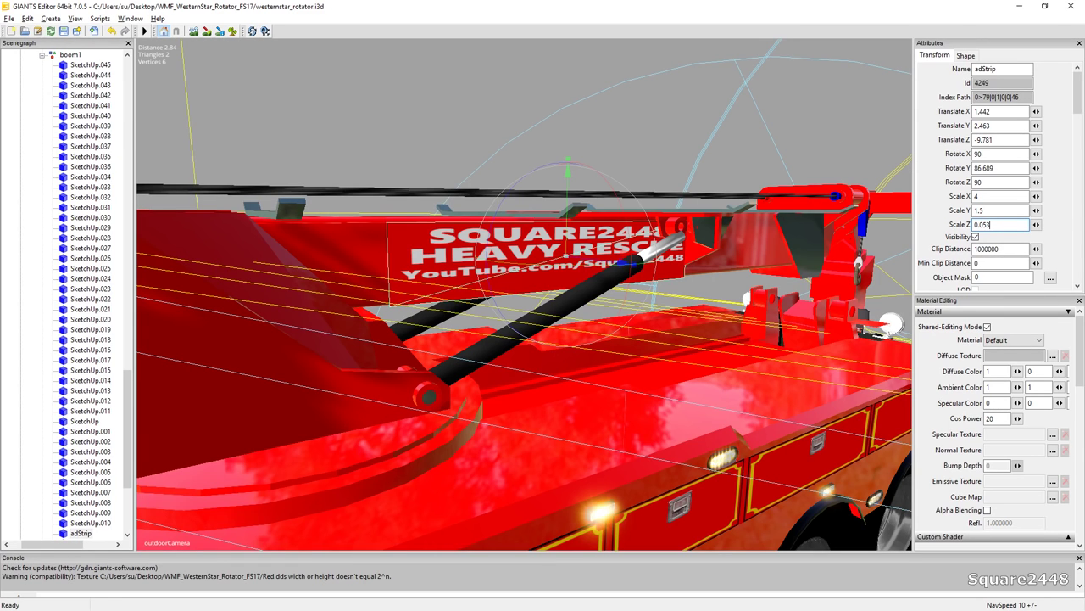
pyautogui.press('BackSpace')
pyautogui.press('BackSpace')
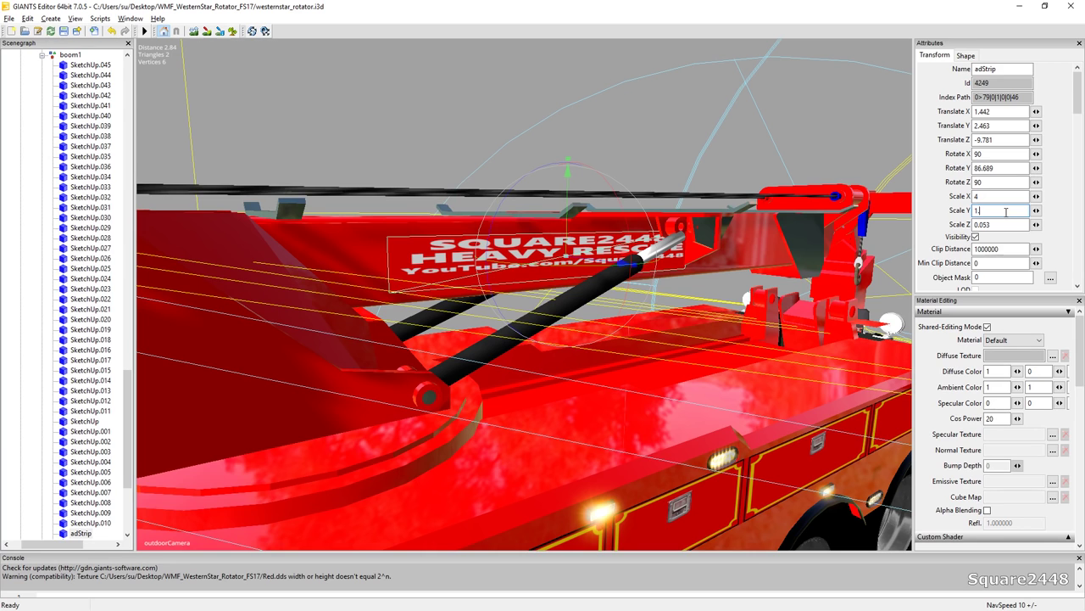
pyautogui.write('.3')
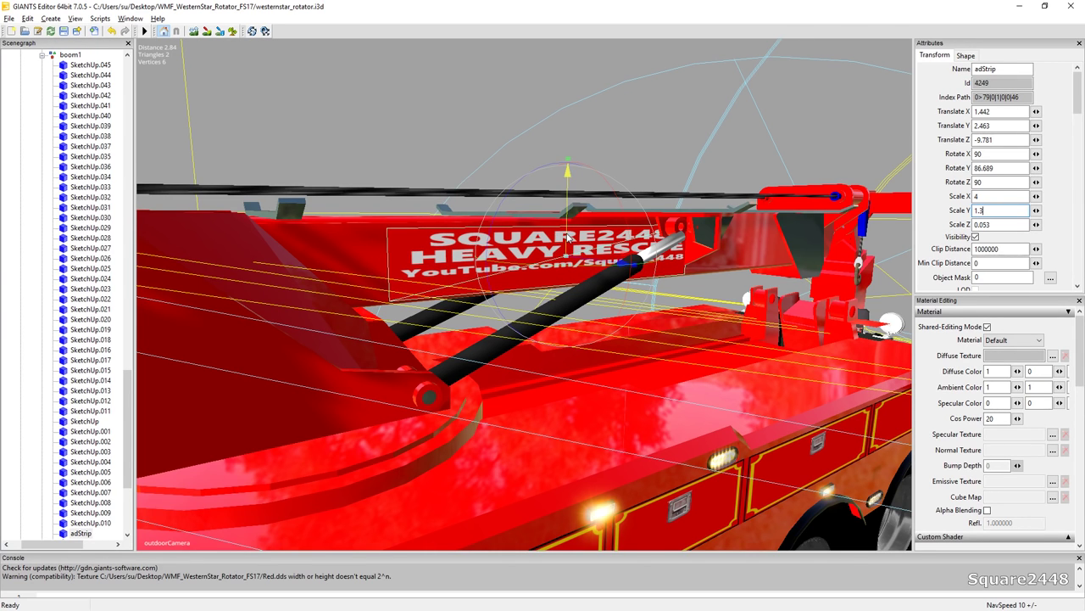
pyautogui.moveTo(568, 237); pyautogui.dragTo(581, 233)
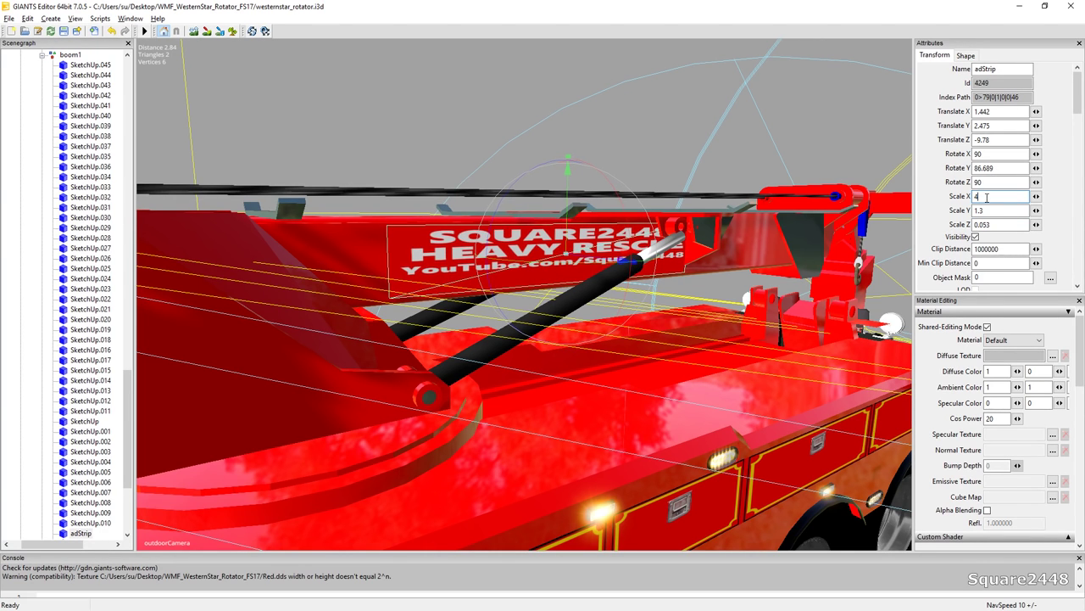
pyautogui.press('BackSpace')
pyautogui.write('3')
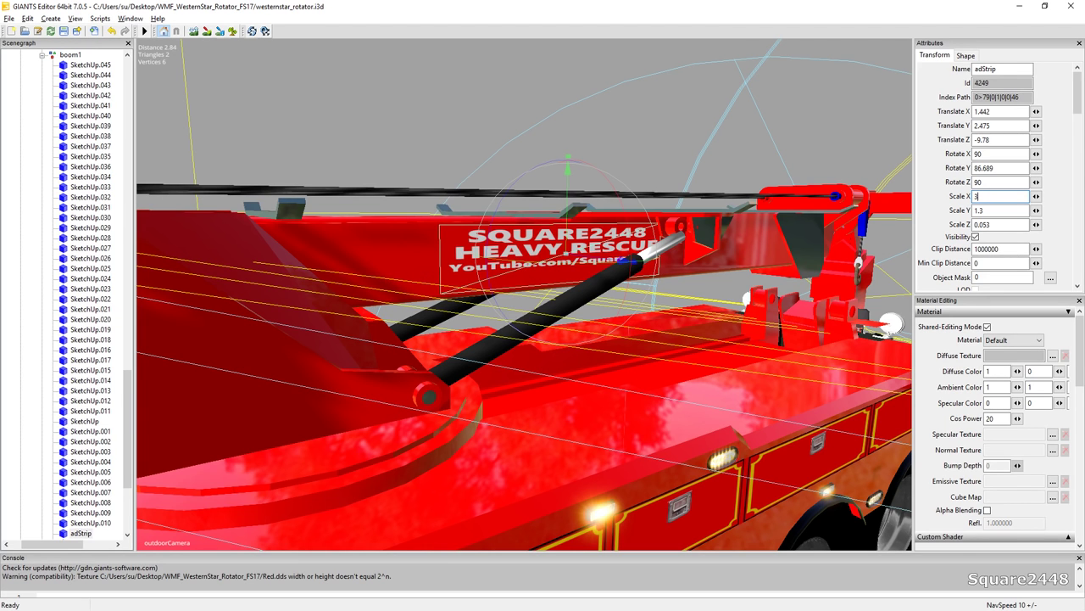
# - Resize the adStrip decal on the boom's opposite side to Scale X 3 and Scale Y 1.3, and raise it slightly
pyautogui.keyDown('alt'); pyautogui.moveTo(556, 314); pyautogui.dragTo(739, 318); pyautogui.keyUp('alt')
pyautogui.scroll(4, 539, 260)
pyautogui.moveTo(739, 318); pyautogui.dragTo(644, 316, button='middle')
pyautogui.hotkey('ctrl', 'v')
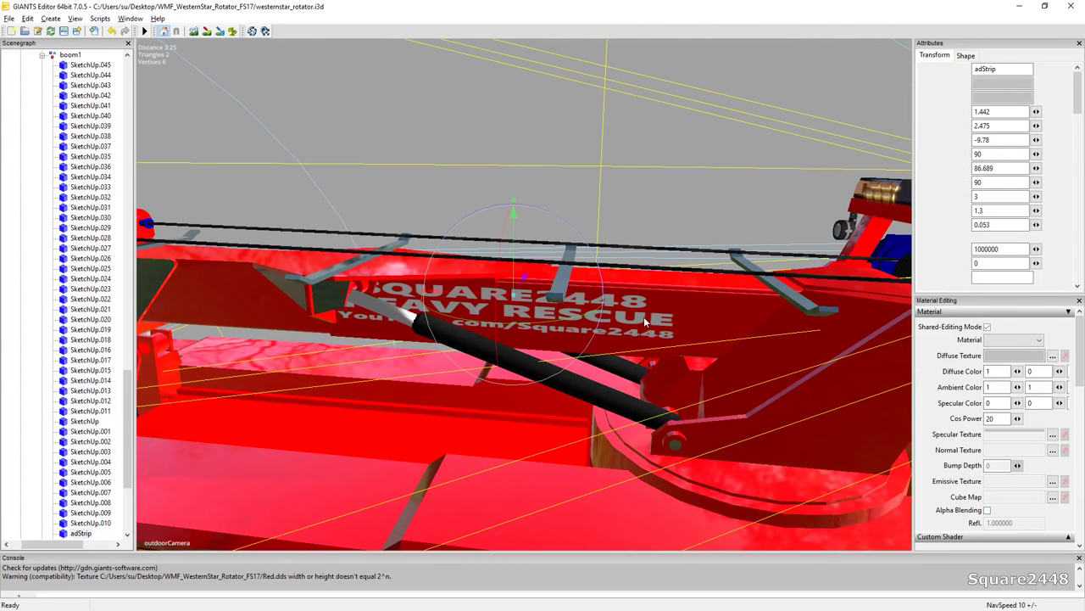
pyautogui.press('BackSpace')
pyautogui.write('3')
pyautogui.click(996, 209)
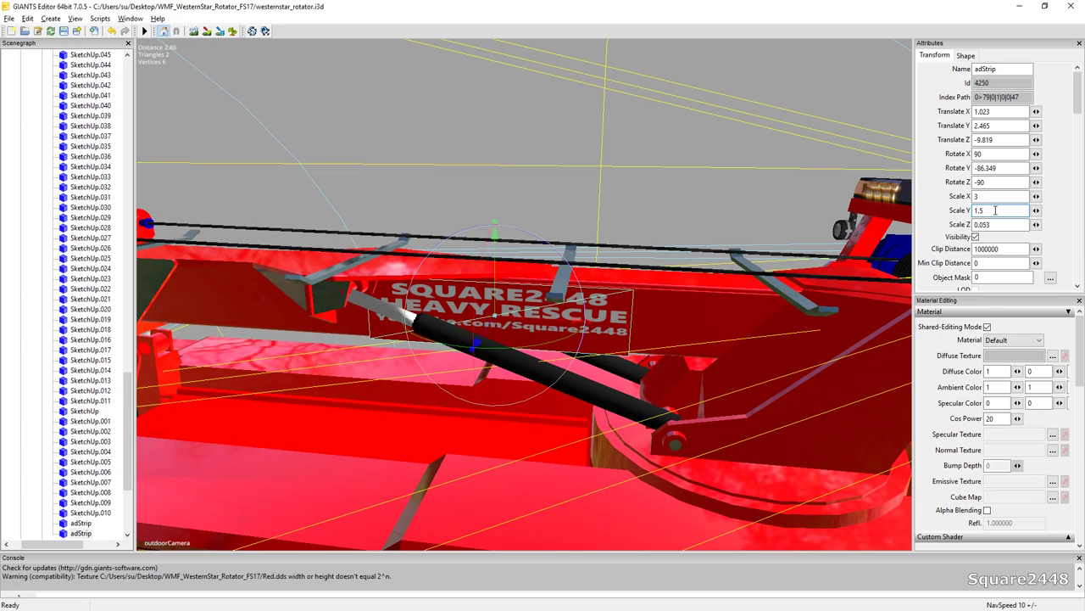
pyautogui.press('BackSpace')
pyautogui.write('3')
pyautogui.moveTo(497, 289); pyautogui.dragTo(495, 281)
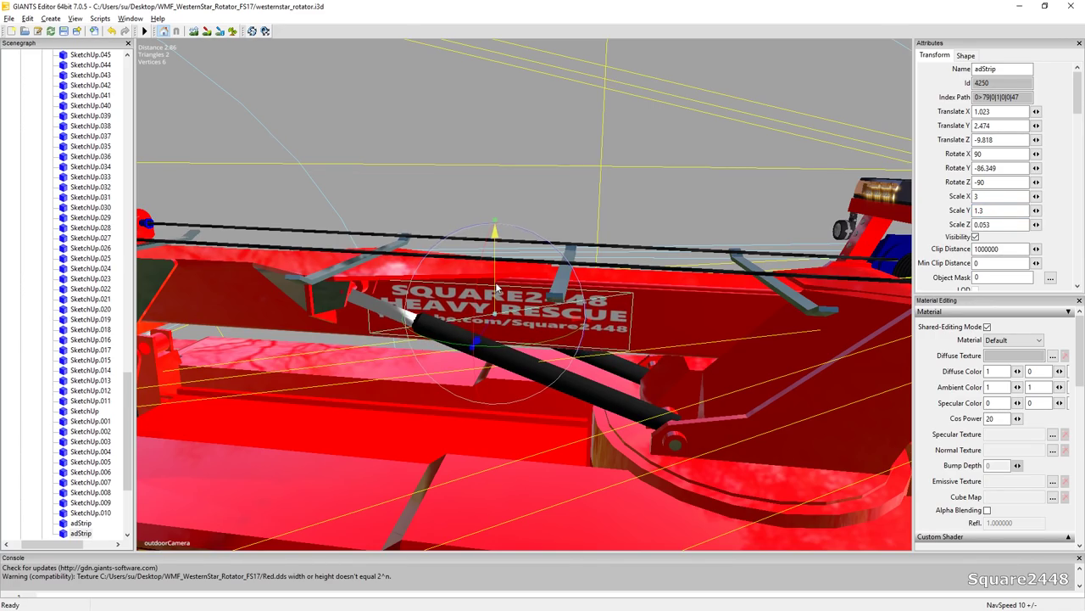
# - Go through the recker group's nodes to identify support1833, the black outrigger support behind the cab
pyautogui.scroll(-6, 582, 226)
pyautogui.keyDown('alt'); pyautogui.moveTo(586, 229); pyautogui.dragTo(620, 288); pyautogui.keyUp('alt')
pyautogui.scroll(5, 672, 276)
pyautogui.click(599, 279)
pyautogui.click(599, 320)
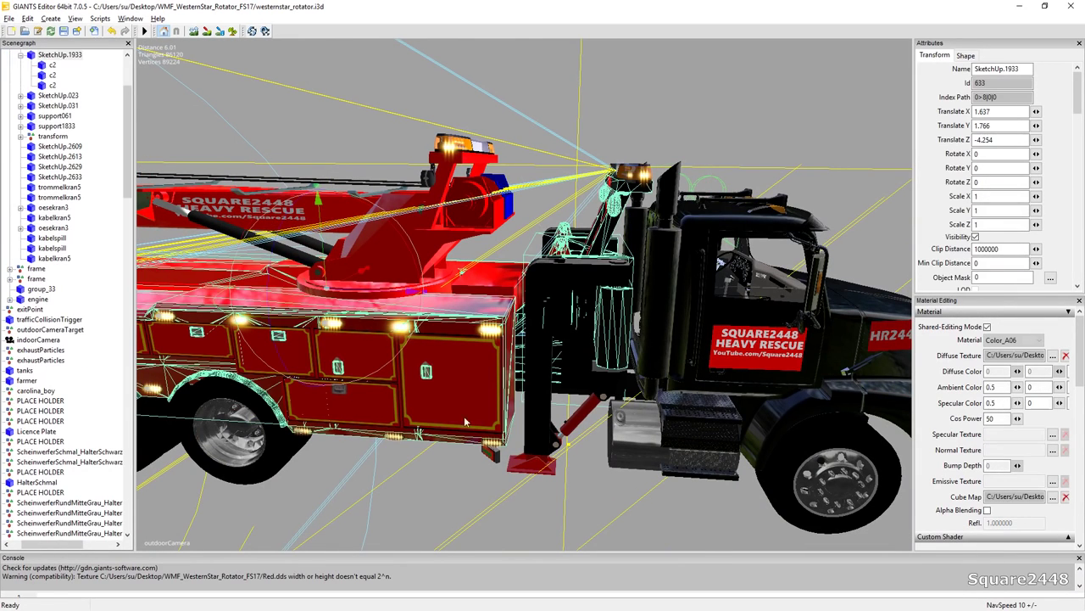
pyautogui.click(42, 138)
pyautogui.scroll(2, 53, 173)
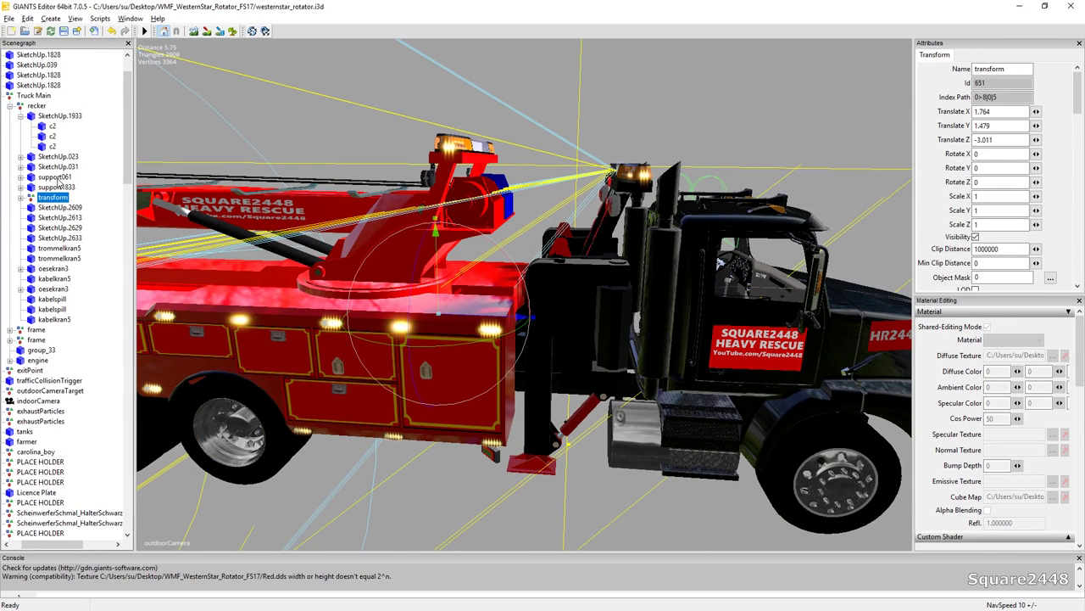
pyautogui.click(56, 183)
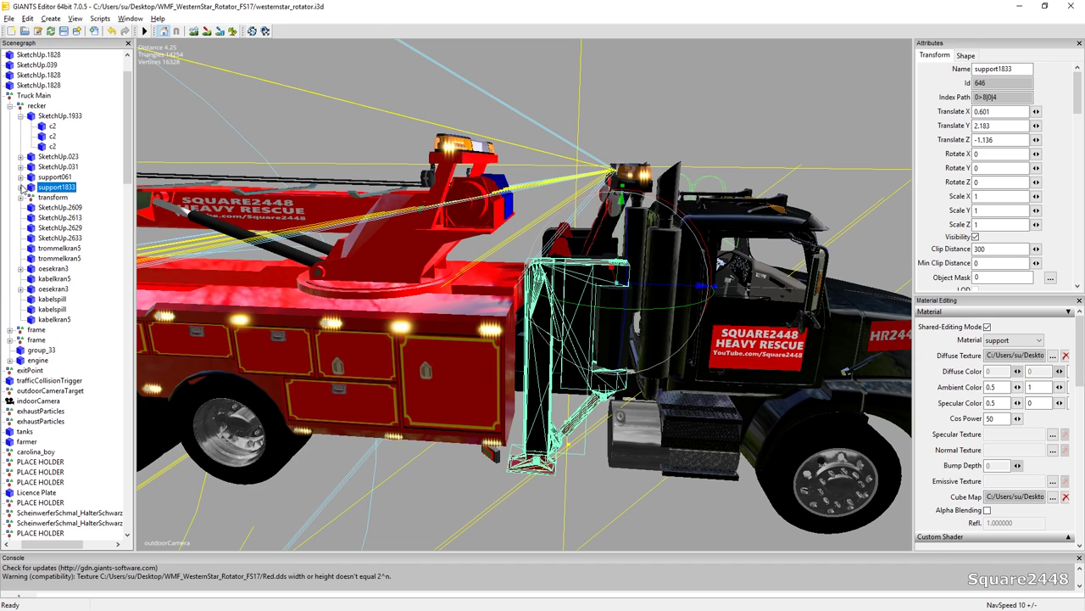
# - Assign Cab_AO2.dds as the diffuse texture of SketchUp.2381, the foot of the support1833 outrigger
pyautogui.click(22, 186)
pyautogui.click(67, 197)
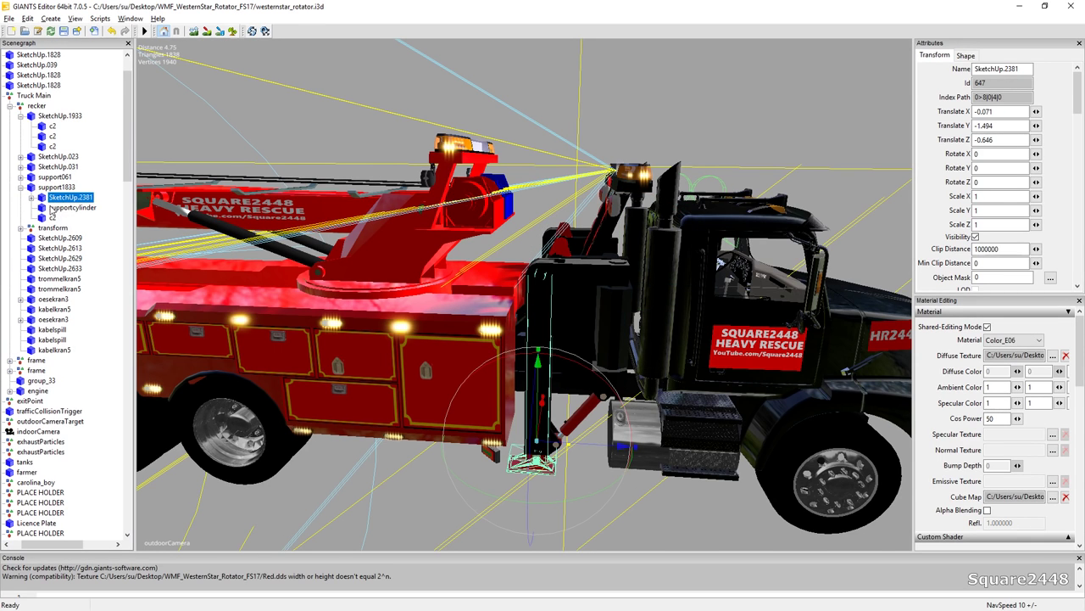
pyautogui.click(57, 207)
pyautogui.click(57, 198)
pyautogui.click(31, 197)
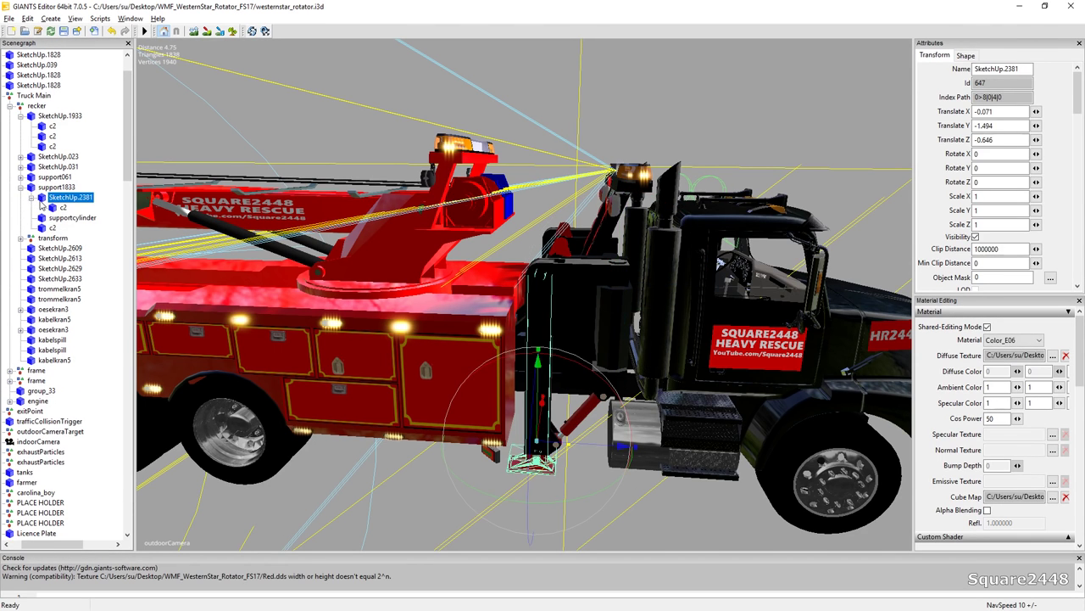
pyautogui.click(53, 207)
pyautogui.click(68, 197)
pyautogui.click(1047, 356)
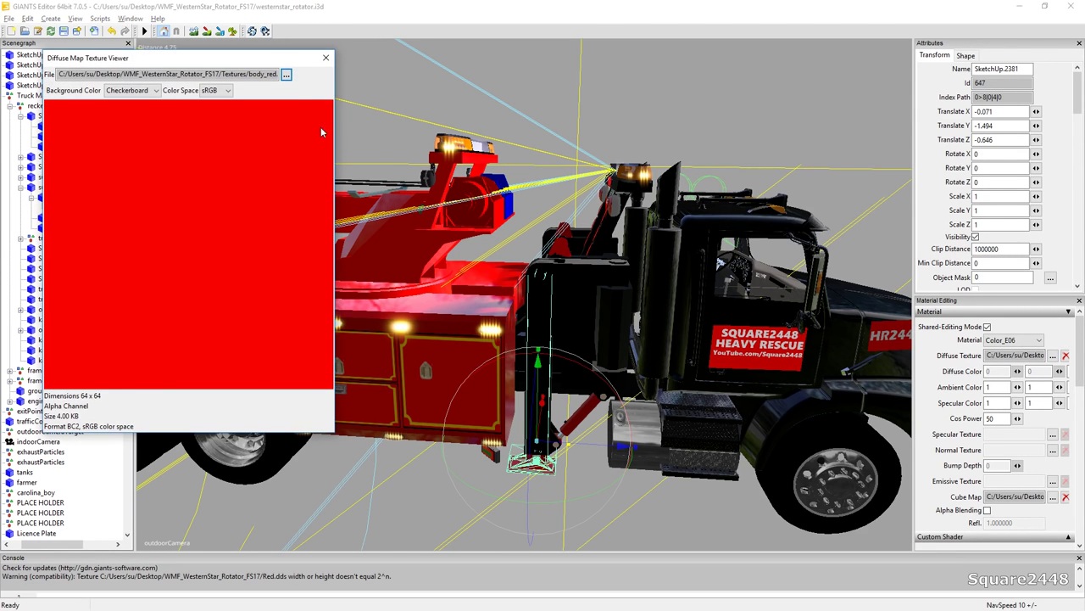
pyautogui.click(287, 75)
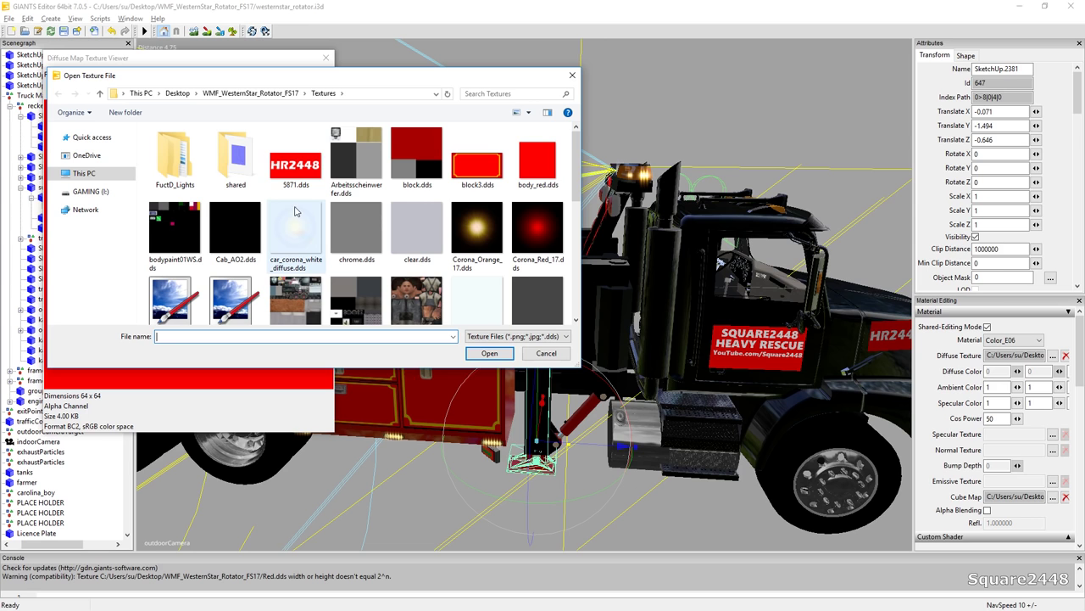
pyautogui.doubleClick(241, 227)
pyautogui.click(325, 58)
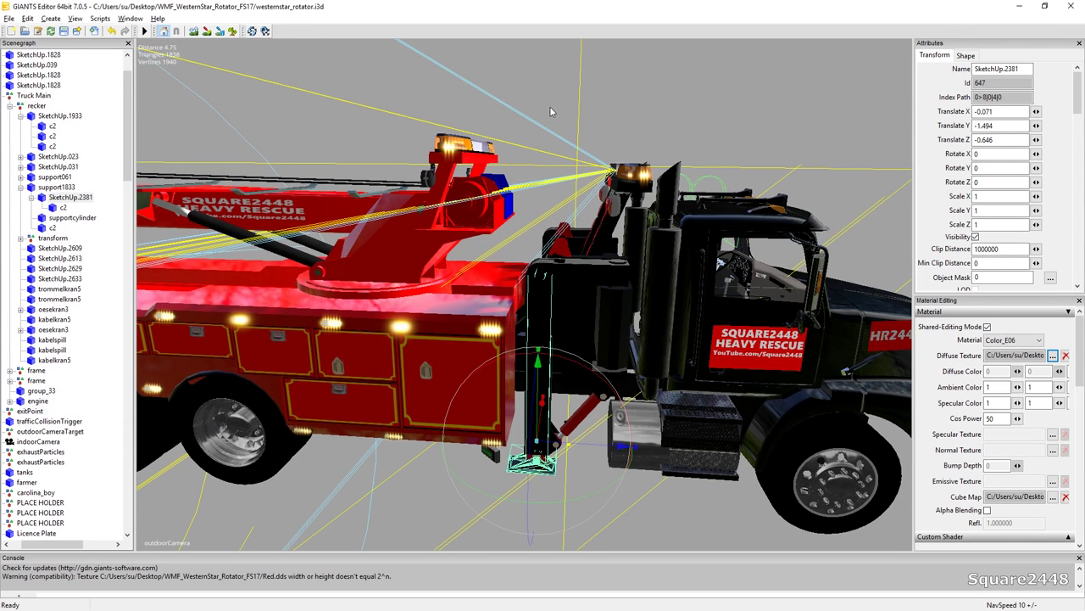
# - Replace the diffuse texture of support1833, the outrigger support behind the cab, with body_red.dds and clear the selection
pyautogui.scroll(-5, 547, 112)
pyautogui.click(625, 446)
pyautogui.keyDown('alt'); pyautogui.moveTo(603, 424); pyautogui.dragTo(541, 399); pyautogui.keyUp('alt')
pyautogui.scroll(4, 612, 429)
pyautogui.moveTo(540, 396); pyautogui.dragTo(657, 210, button='middle')
pyautogui.click(657, 209)
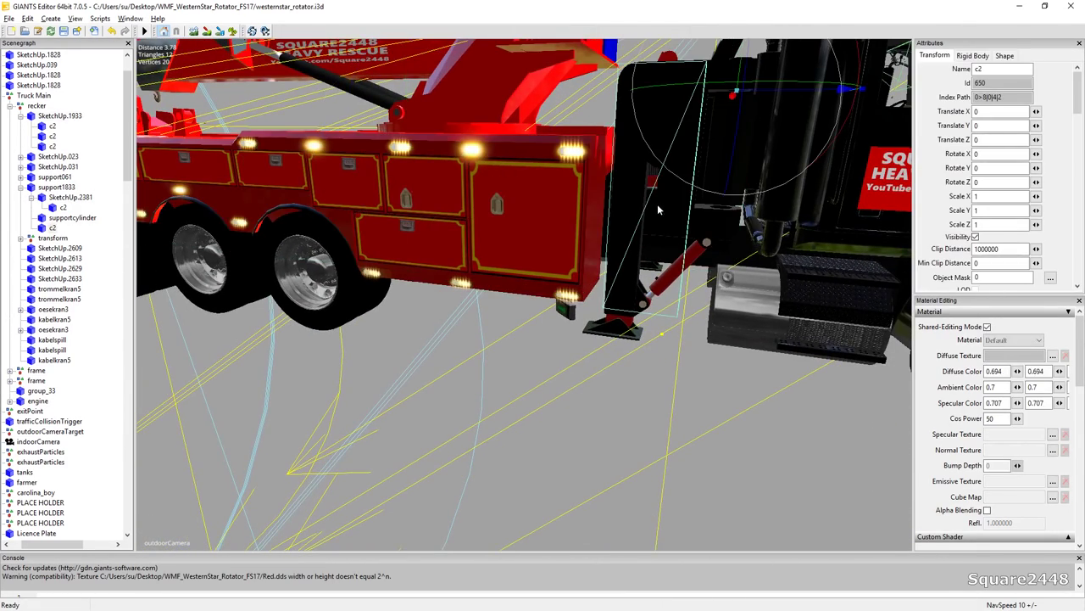
pyautogui.click(716, 223)
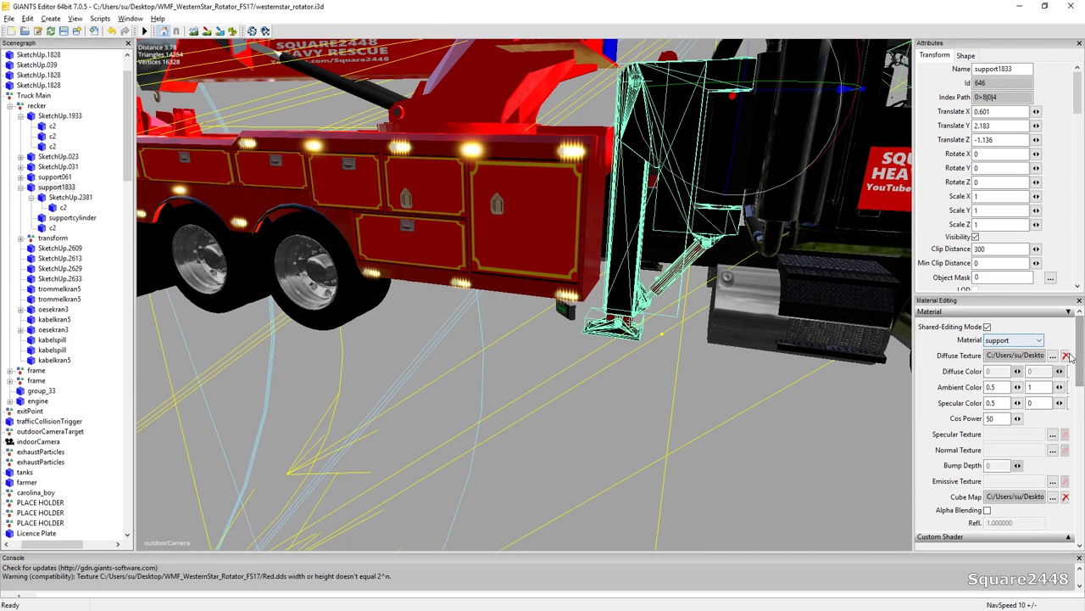
pyautogui.click(1053, 356)
pyautogui.click(287, 76)
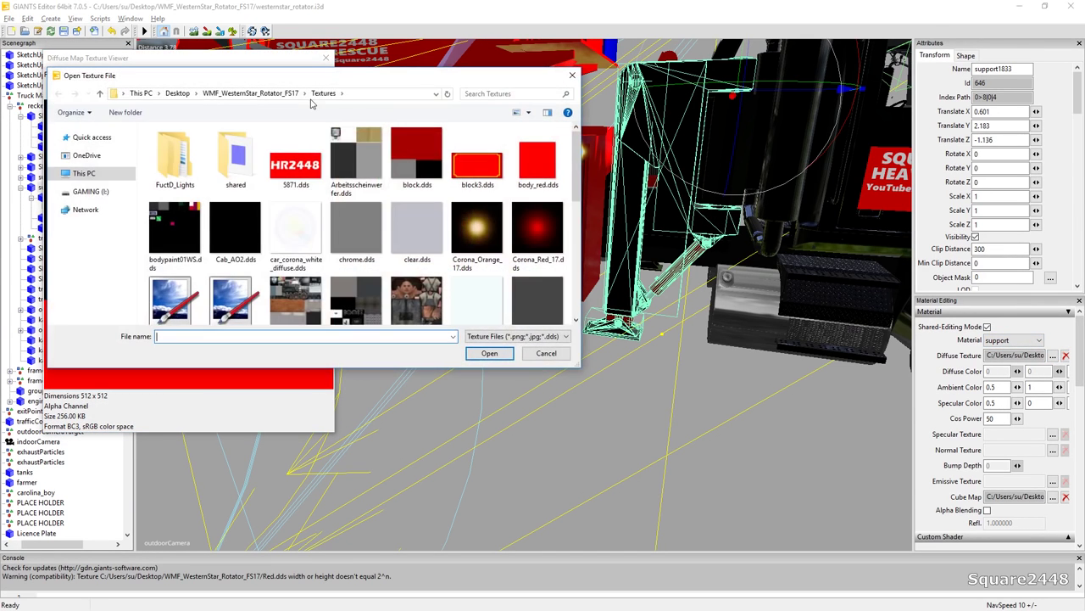
pyautogui.doubleClick(537, 159)
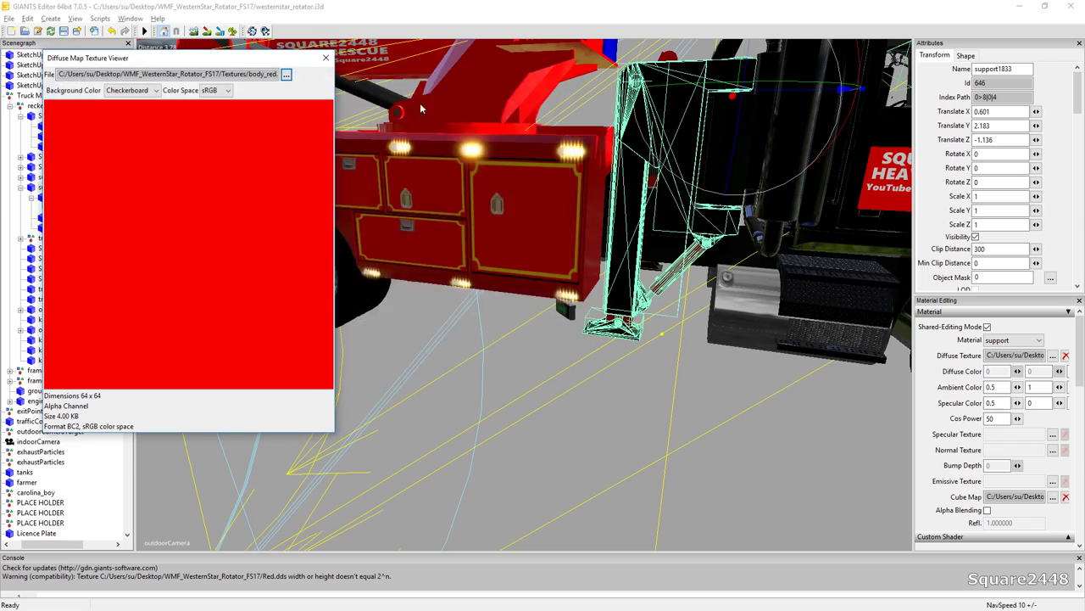
pyautogui.click(328, 60)
pyautogui.scroll(-6, 506, 141)
pyautogui.click(673, 441)
# - Check the diffuse texture of SketchUp.1933, which includes the frame behind the cab, and look at its c2 child nodes
pyautogui.keyDown('alt'); pyautogui.moveTo(674, 441); pyautogui.dragTo(471, 268); pyautogui.keyUp('alt')
pyautogui.scroll(5, 533, 300)
pyautogui.scroll(-4, 471, 268)
pyautogui.click(438, 243)
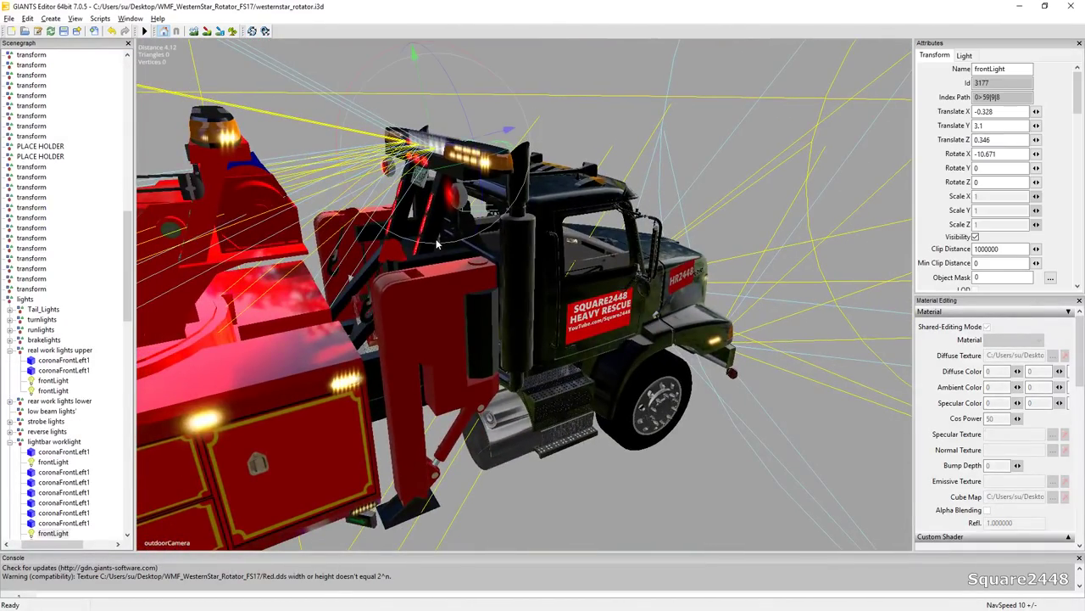
pyautogui.click(364, 341)
pyautogui.keyDown('alt'); pyautogui.moveTo(477, 311); pyautogui.dragTo(460, 308); pyautogui.keyUp('alt')
pyautogui.scroll(1, 459, 308)
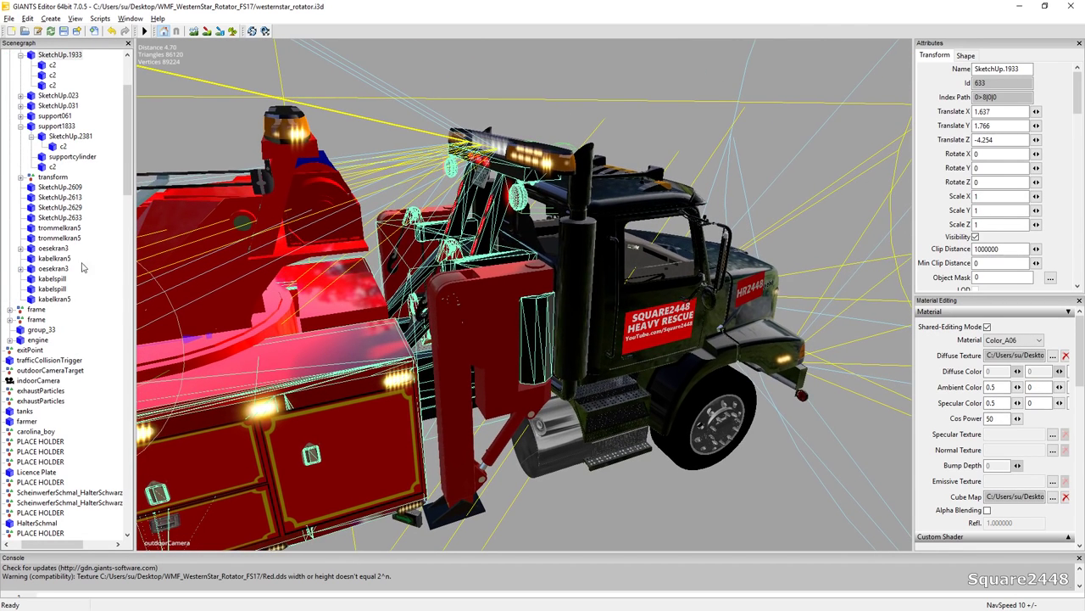
pyautogui.scroll(2, 83, 268)
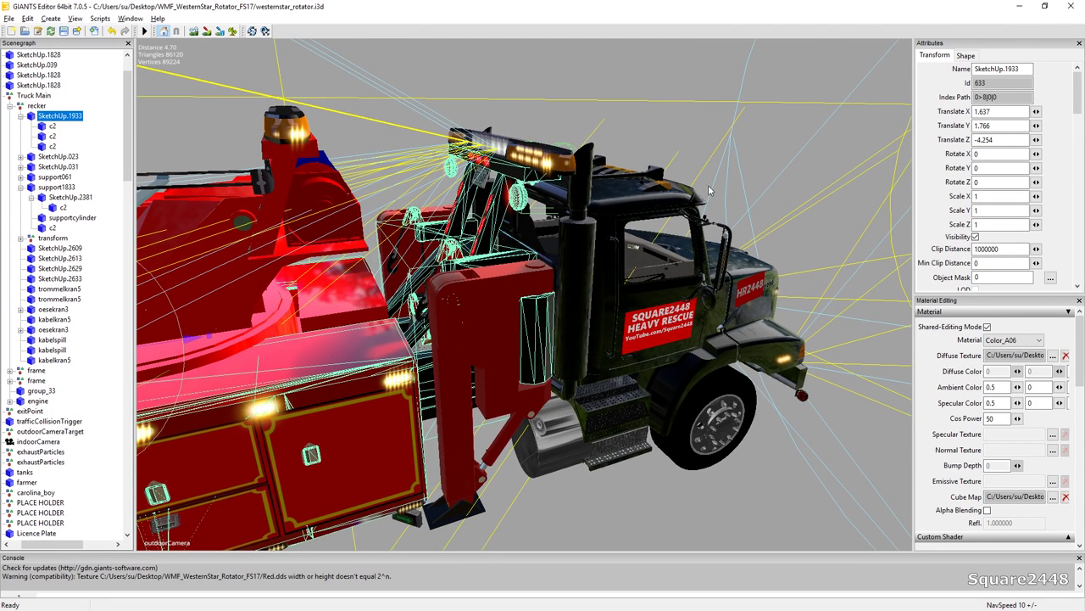
pyautogui.click(1052, 355)
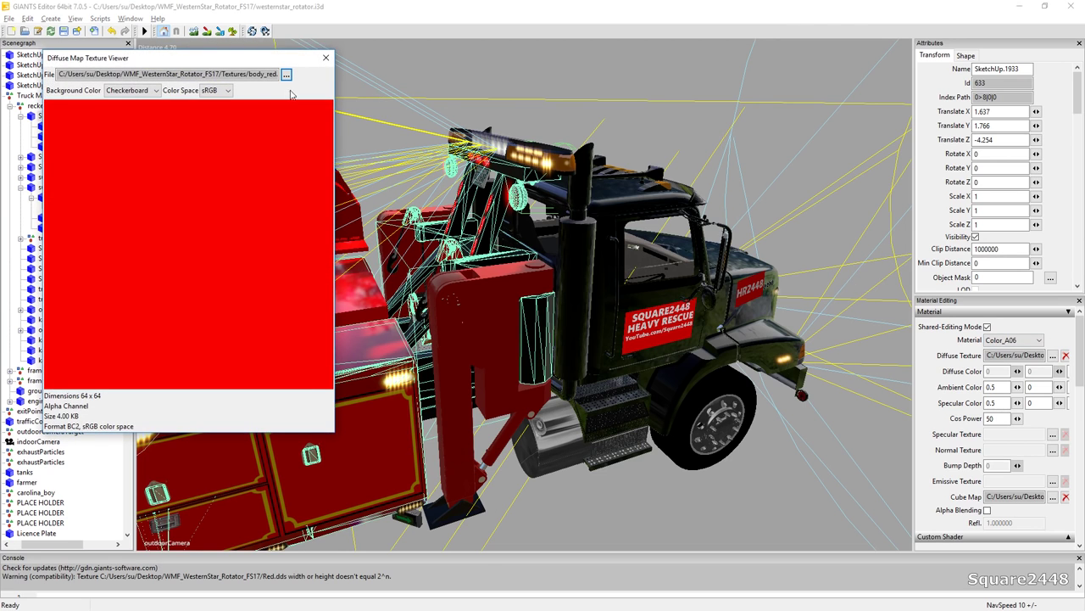
pyautogui.click(326, 58)
pyautogui.click(51, 136)
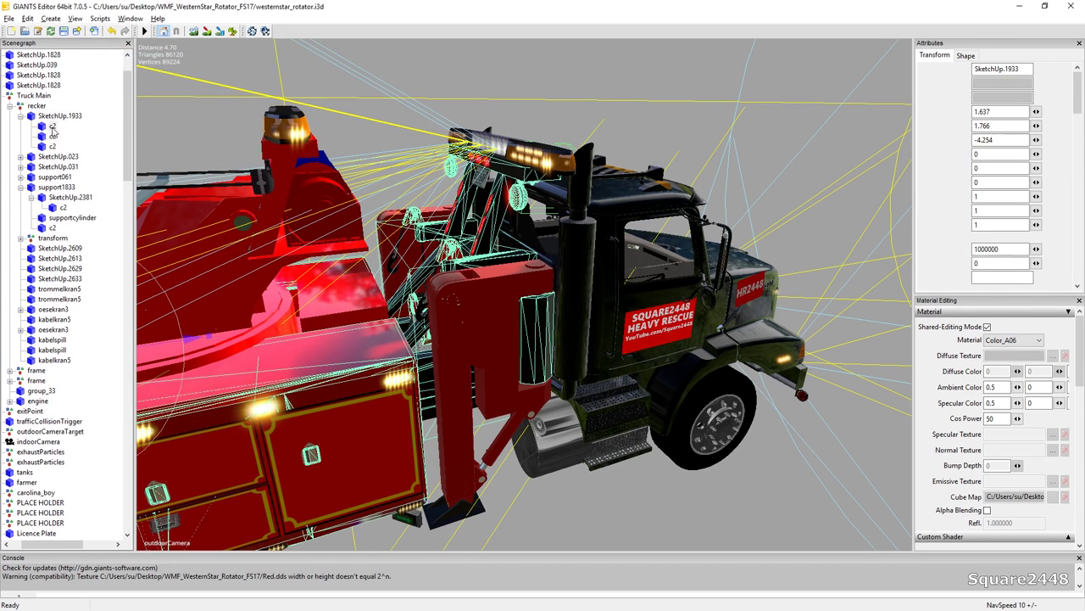
pyautogui.click(52, 118)
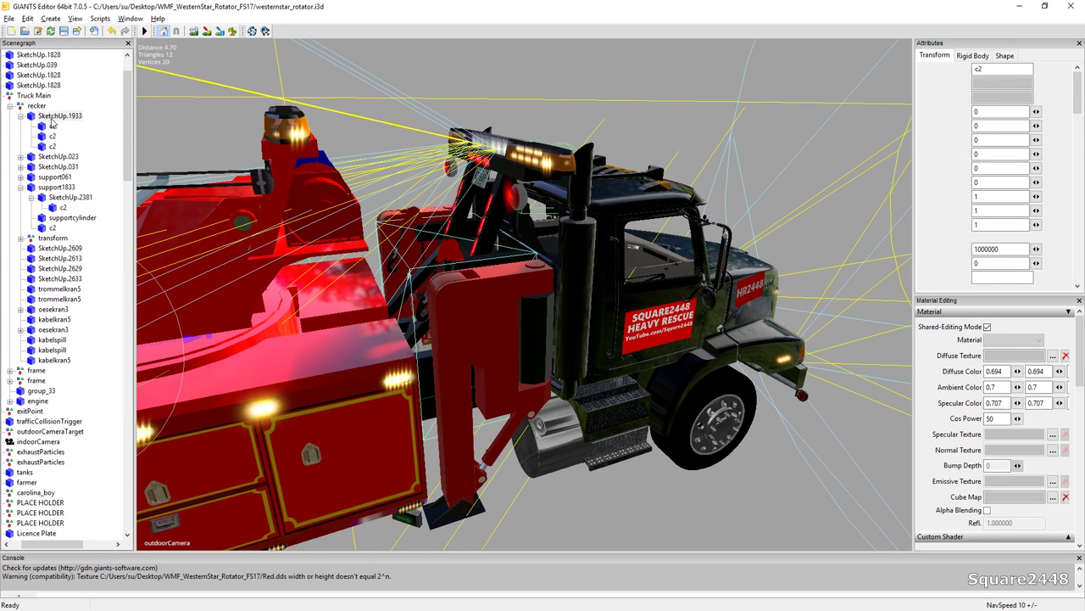
# - Switch SketchUp.1933 to its Color_007 material and assign body_red.dds as that material's diffuse texture
pyautogui.moveTo(534, 231)
pyautogui.keyDown('alt'); pyautogui.mouseDown()
pyautogui.moveTo(503, 231)
pyautogui.moveTo(526, 230)
pyautogui.mouseUp(); pyautogui.keyUp('alt')
pyautogui.scroll(1, 504, 229)
pyautogui.scroll(4, 525, 231)
pyautogui.scroll(-4, 526, 231)
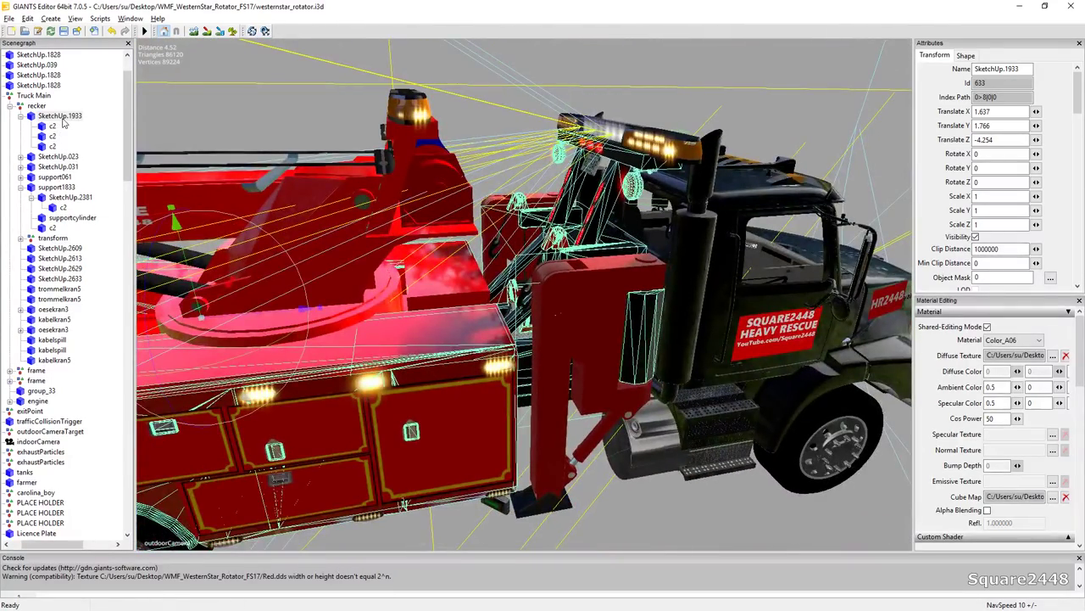
pyautogui.click(1014, 339)
pyautogui.click(1013, 356)
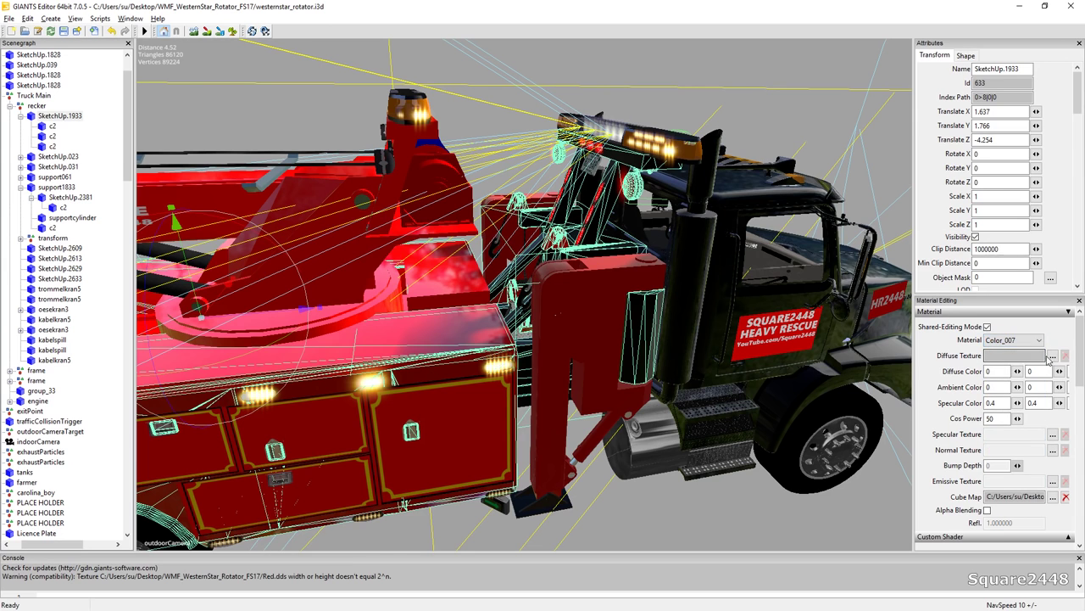
pyautogui.click(1052, 356)
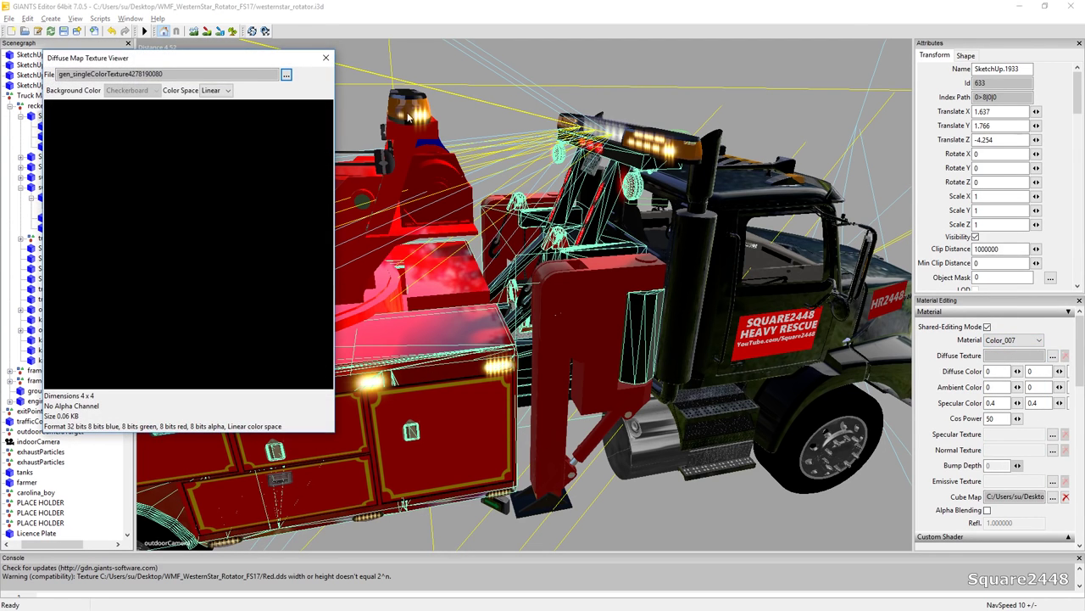
pyautogui.click(285, 75)
pyautogui.doubleClick(537, 159)
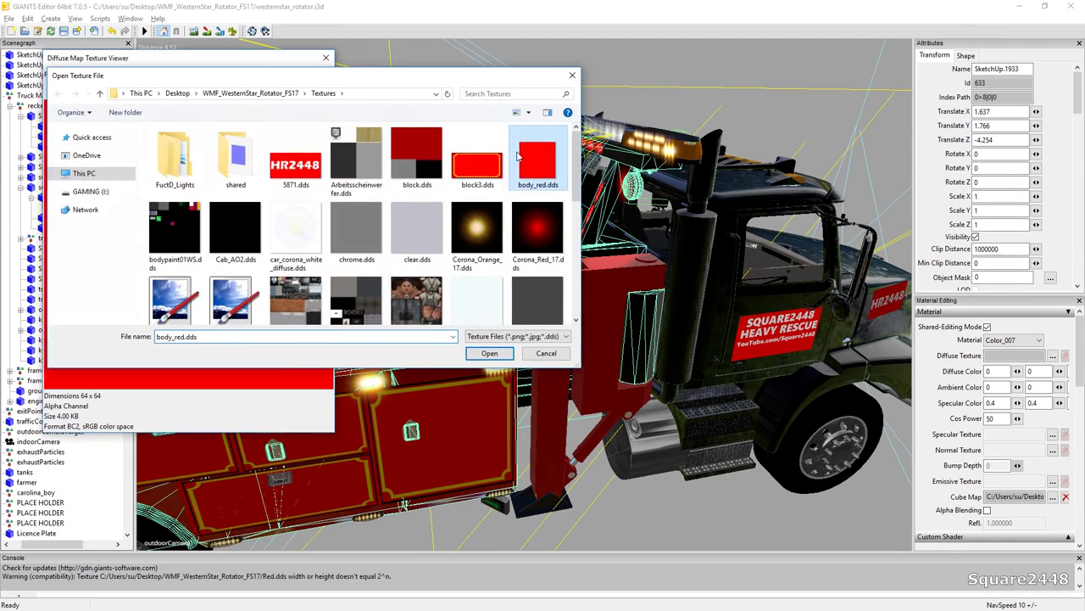
pyautogui.click(326, 58)
# - Examine the light bar frame between the boom and the cab, including which parts belong to SketchUp.1933
pyautogui.click(496, 61)
pyautogui.keyDown('alt'); pyautogui.moveTo(496, 61); pyautogui.dragTo(480, 152); pyautogui.keyUp('alt')
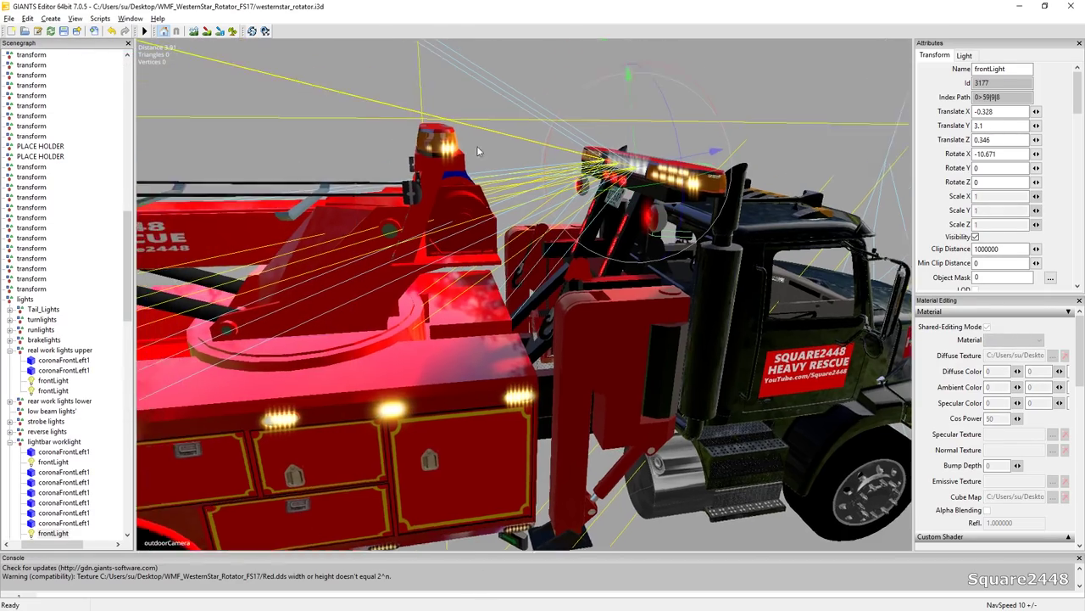
pyautogui.scroll(5, 480, 136)
pyautogui.scroll(-5, 480, 127)
pyautogui.click(507, 165)
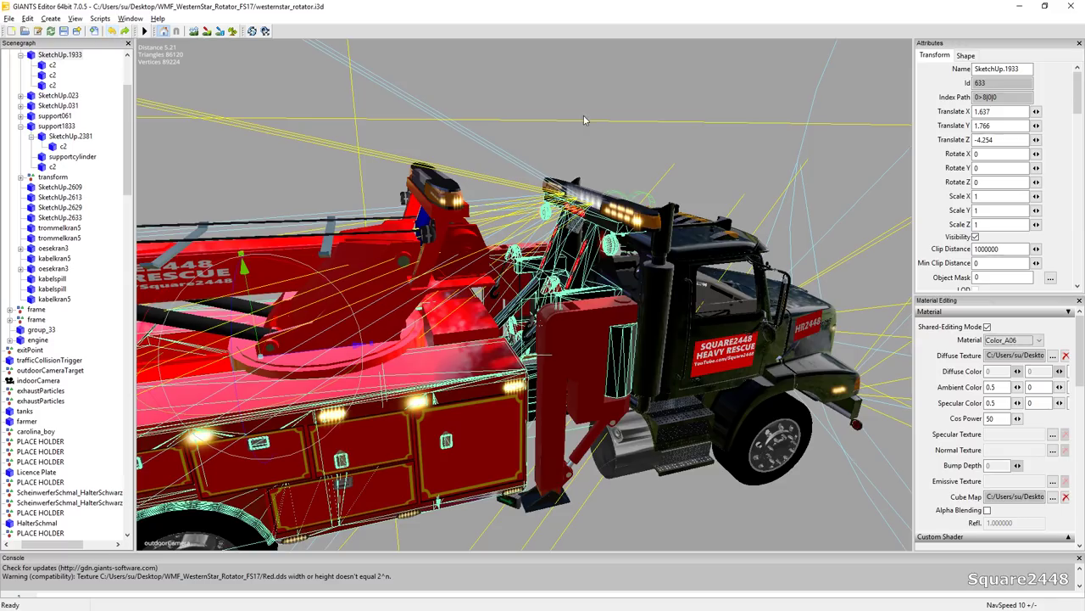
pyautogui.scroll(5, 509, 157)
pyautogui.keyDown('alt'); pyautogui.moveTo(511, 156); pyautogui.dragTo(541, 275); pyautogui.keyUp('alt')
pyautogui.scroll(-5, 542, 275)
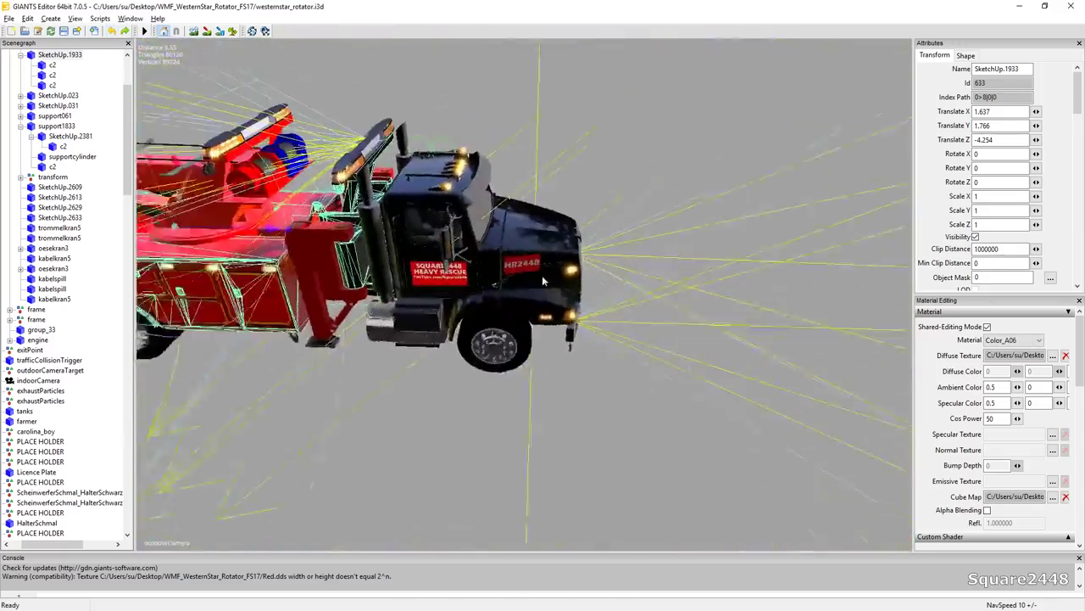
# - Replace the diffuse texture of body, the Western Star's cab and hood, with body_red.dds and clear the selection
pyautogui.scroll(2, 542, 275)
pyautogui.click(544, 312)
pyautogui.keyDown('alt'); pyautogui.moveTo(558, 216); pyautogui.dragTo(592, 280); pyautogui.keyUp('alt')
pyautogui.scroll(5, 593, 293)
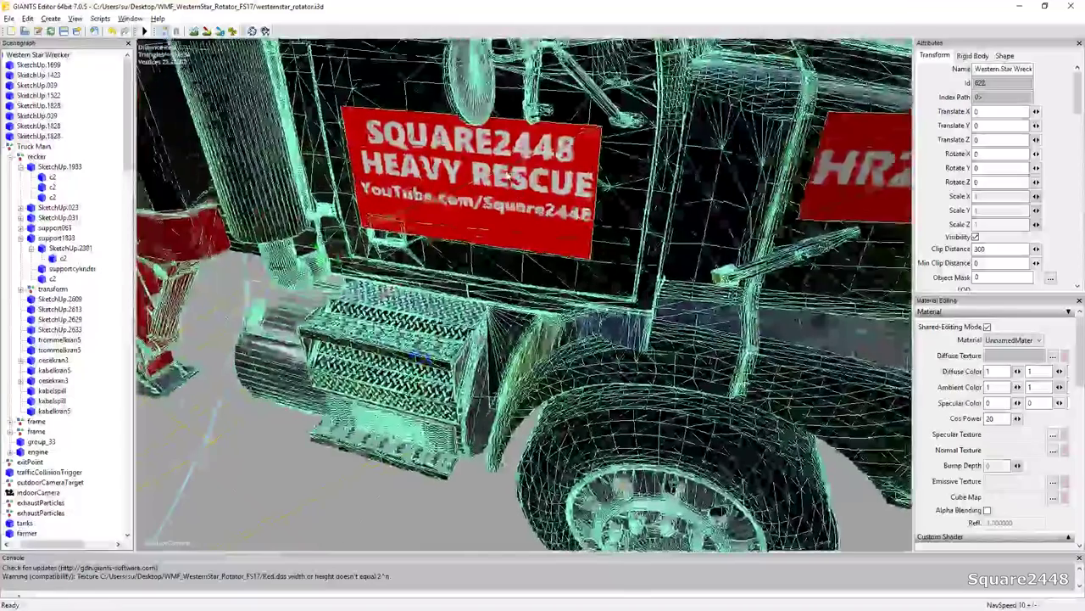
pyautogui.scroll(-5, 594, 294)
pyautogui.click(594, 295)
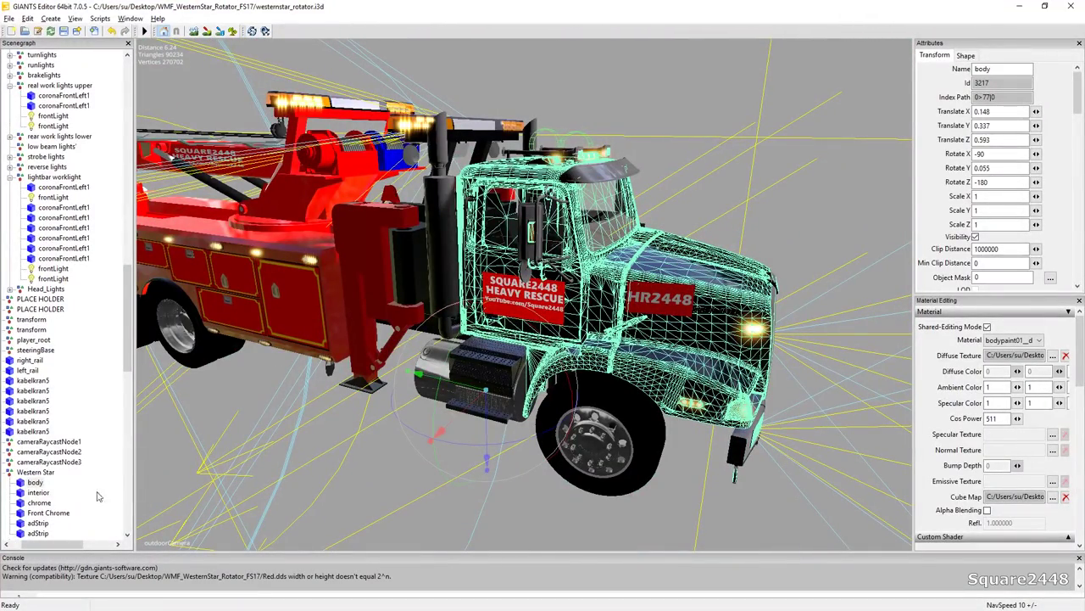
pyautogui.click(1047, 353)
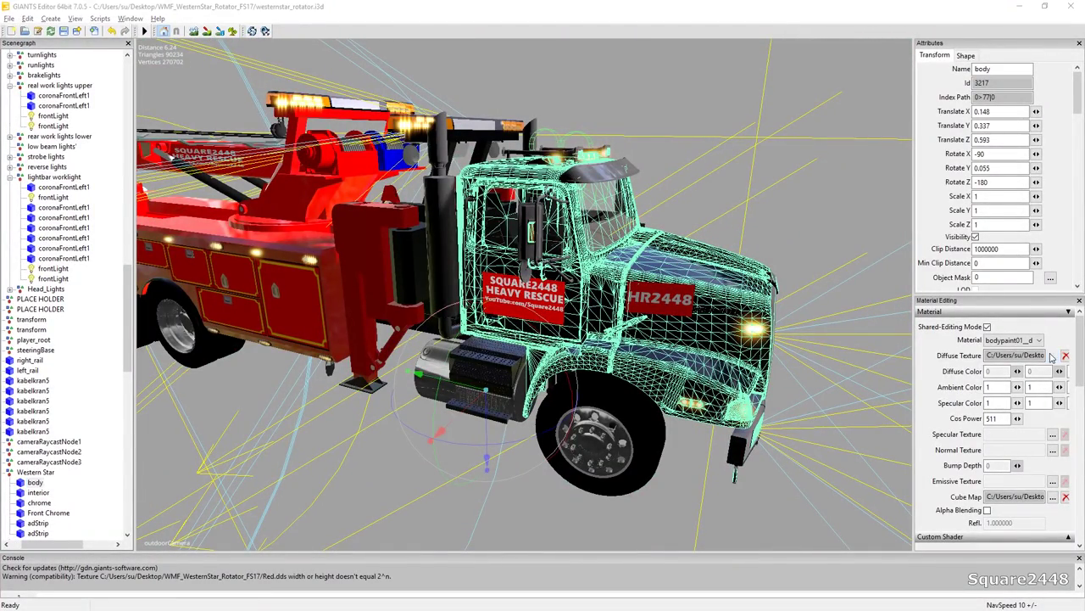
pyautogui.click(286, 75)
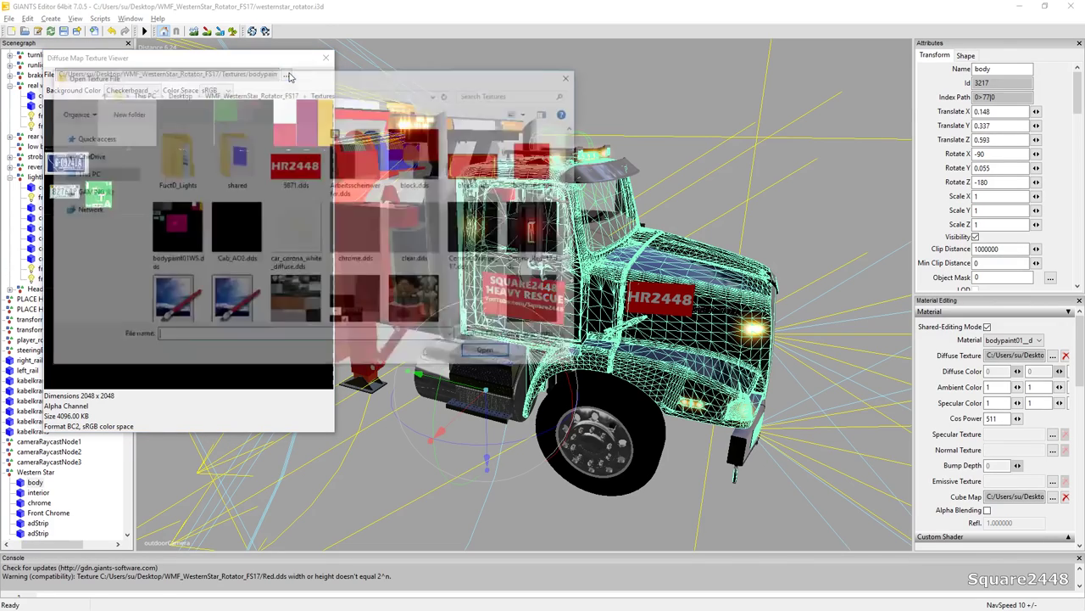
pyautogui.doubleClick(537, 161)
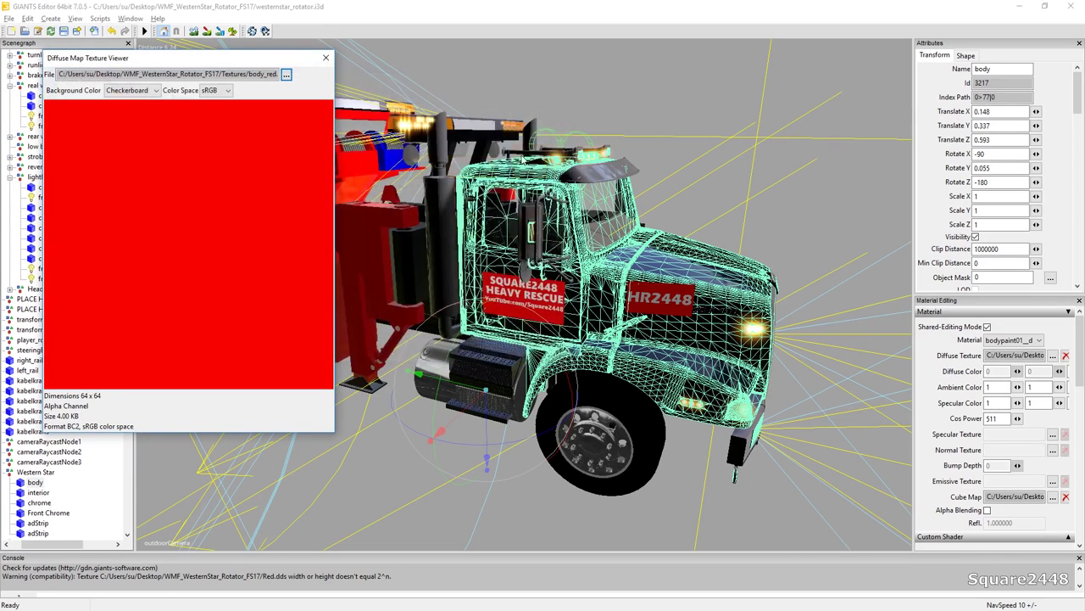
pyautogui.click(325, 58)
pyautogui.scroll(-4, 646, 212)
pyautogui.click(710, 224)
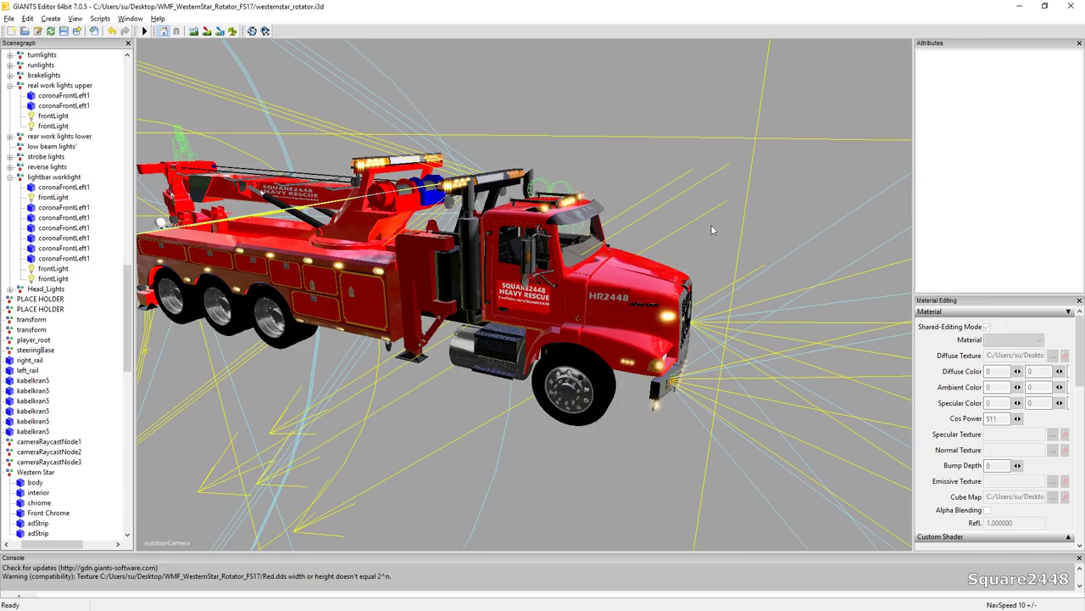
pyautogui.scroll(10, 646, 254)
pyautogui.scroll(-8, 422, 186)
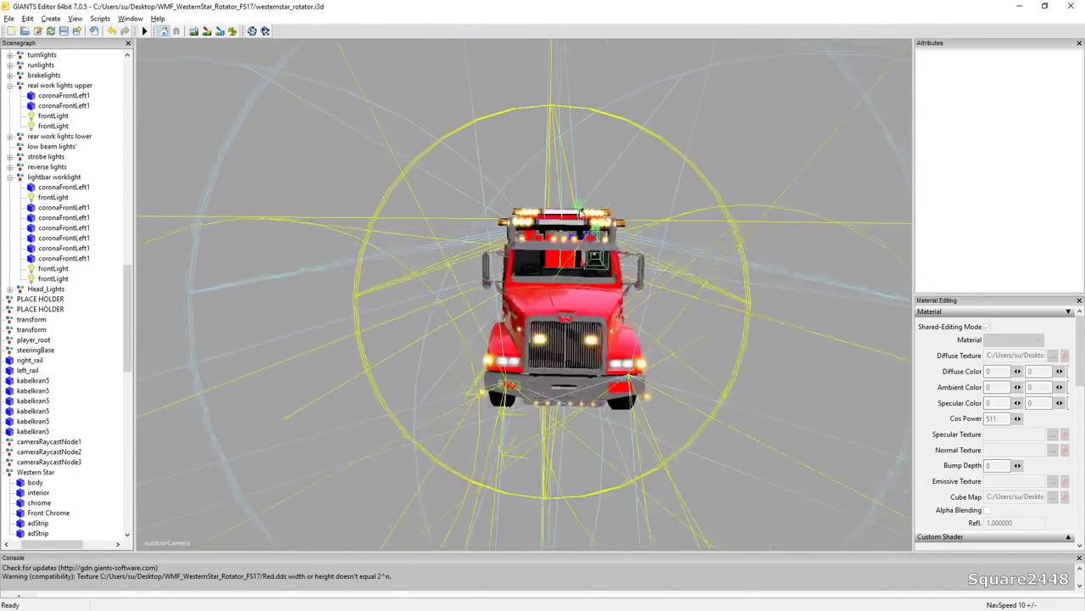
# - Check the red Western Star from the front and driver's side, save the westernstar_rotator.i3d scene and close it
pyautogui.keyDown('alt'); pyautogui.moveTo(422, 186); pyautogui.dragTo(492, 199); pyautogui.keyUp('alt')
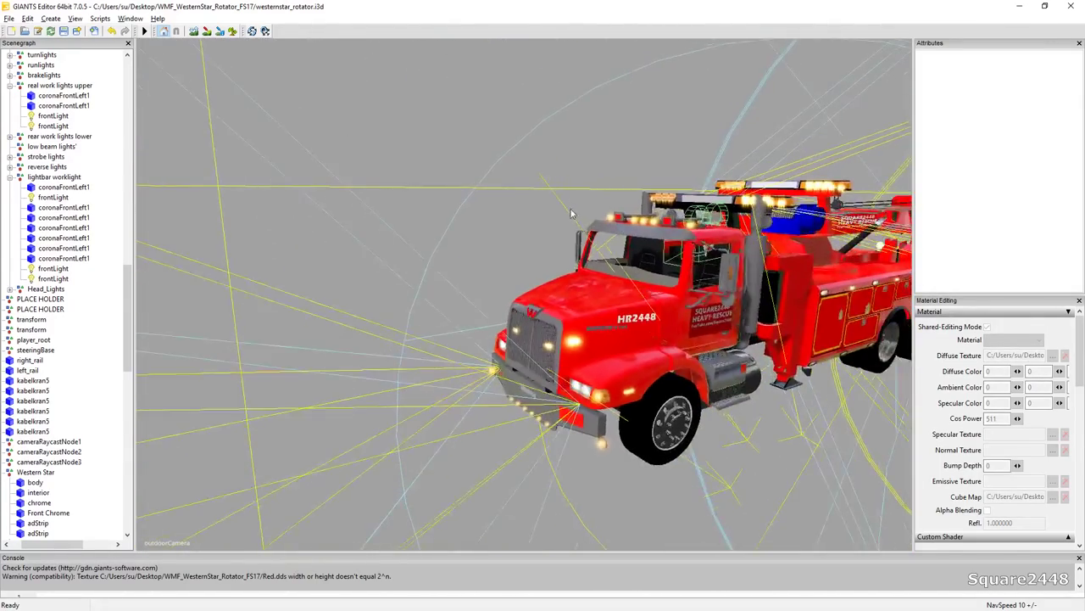
pyautogui.keyDown('alt'); pyautogui.moveTo(571, 214); pyautogui.dragTo(607, 236); pyautogui.keyUp('alt')
pyautogui.scroll(5, 519, 224)
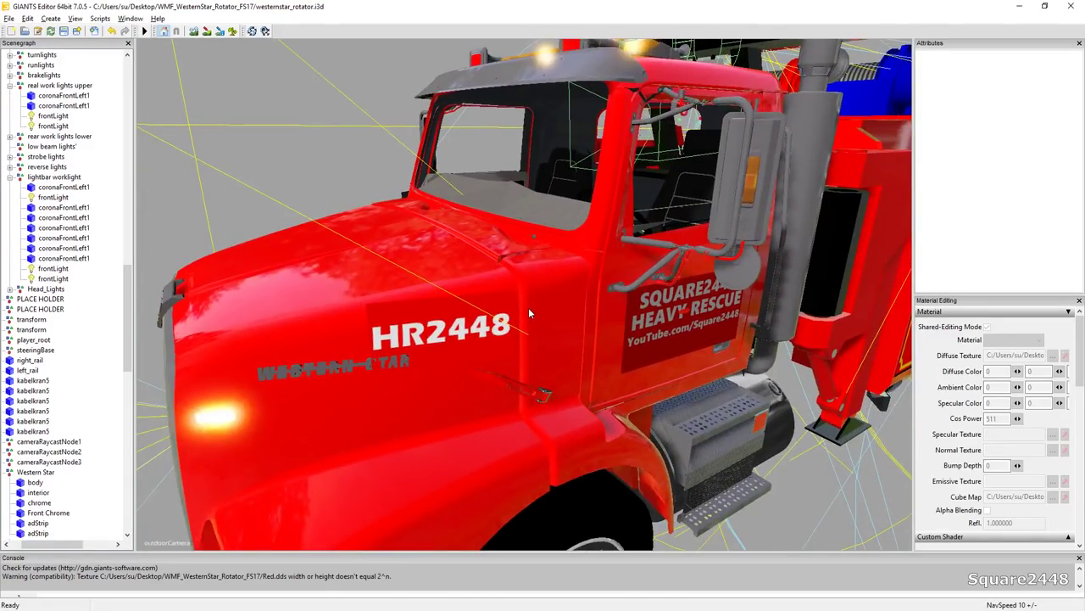
pyautogui.moveTo(528, 313); pyautogui.dragTo(415, 313, button='middle')
pyautogui.scroll(-10, 475, 280)
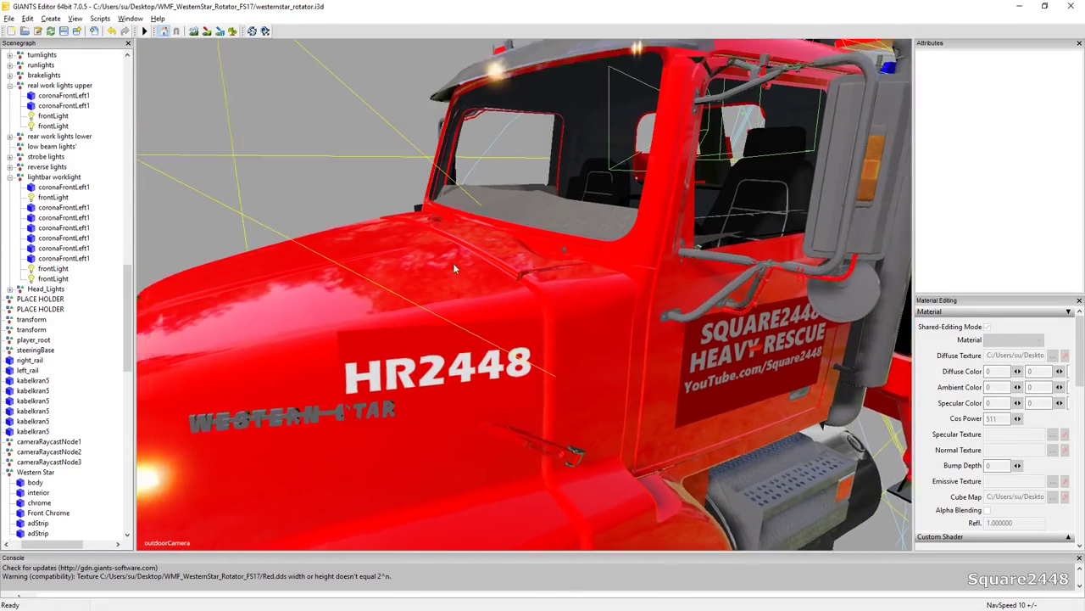
pyautogui.scroll(-2, 485, 282)
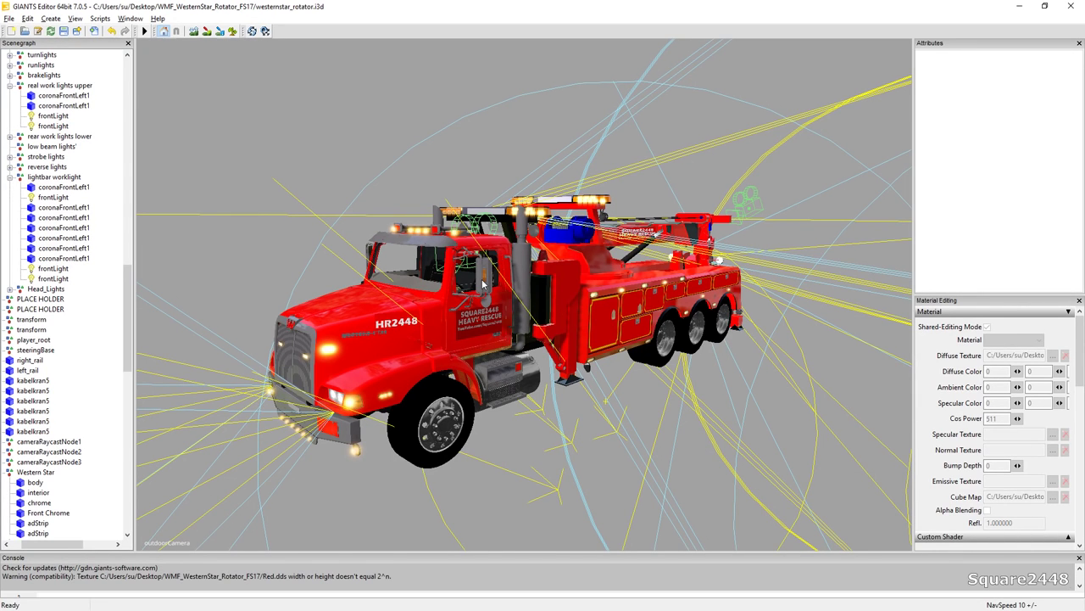
pyautogui.click(8, 18)
pyautogui.click(34, 70)
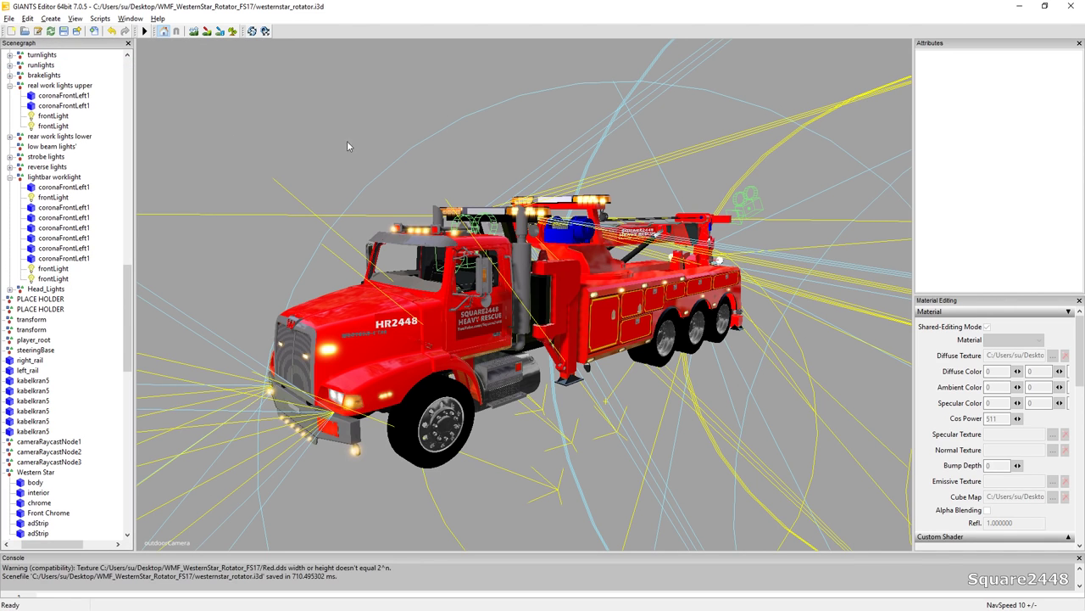
pyautogui.click(1076, 6)
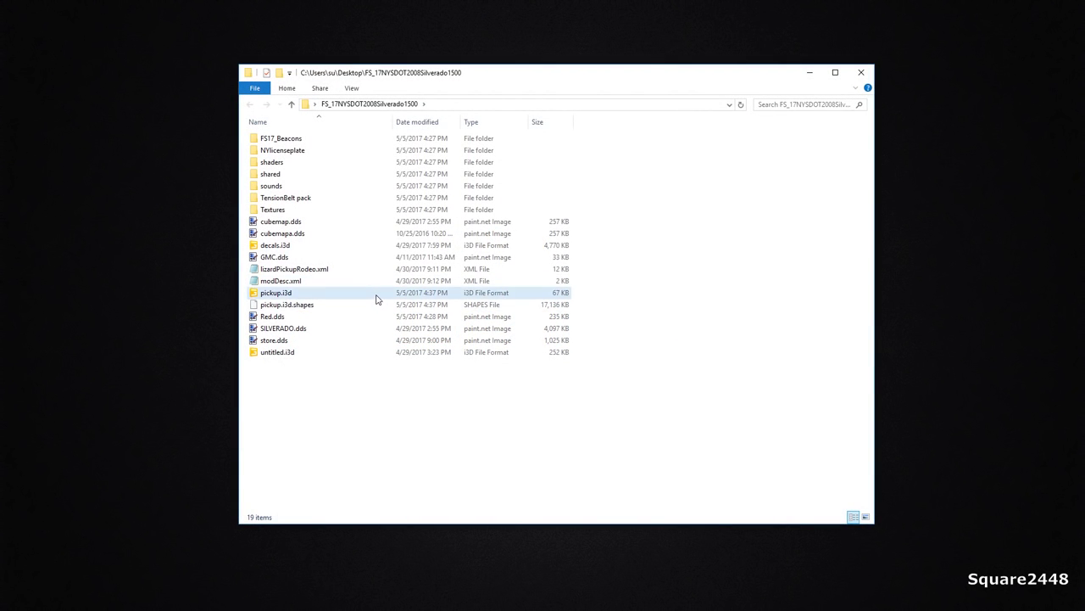
# - Open the Silverado's pickup.i3d scene and select its body mesh, truck.001, within the transform group
pyautogui.click(539, 380)
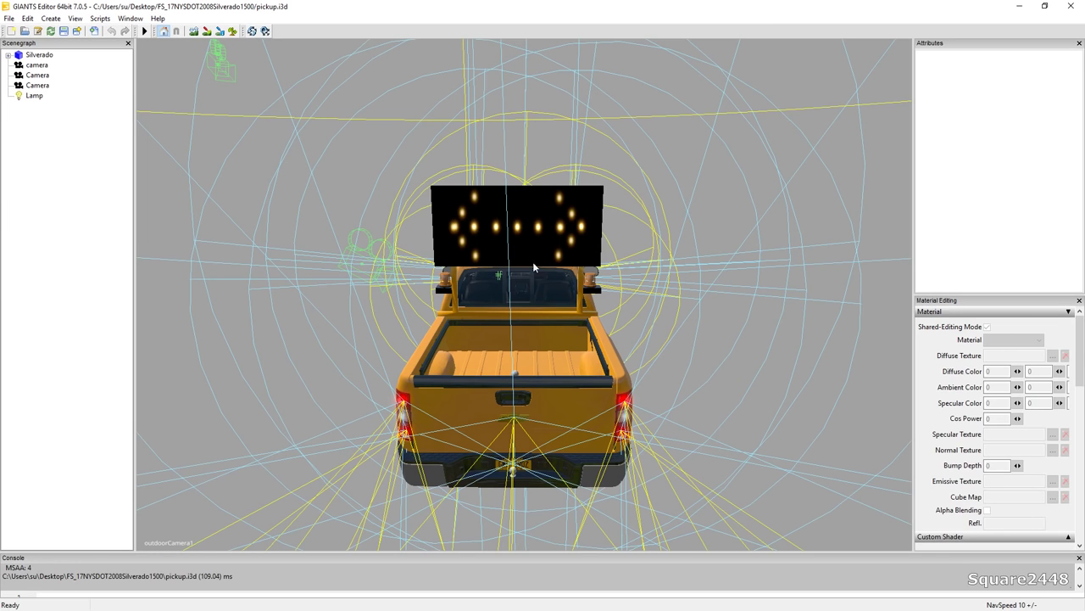
pyautogui.click(592, 394)
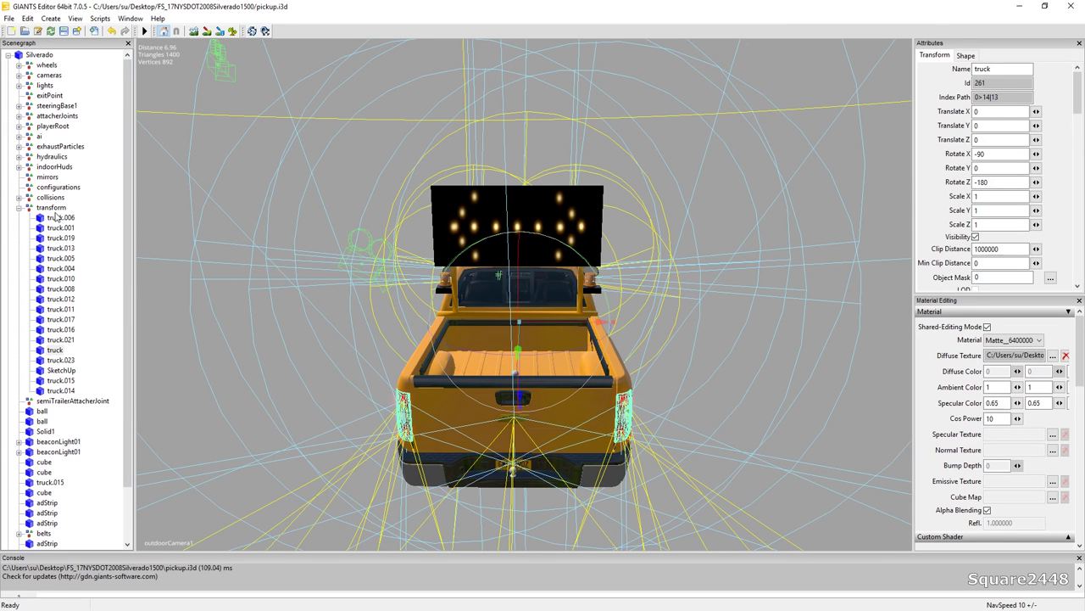
pyautogui.click(51, 208)
pyautogui.click(61, 218)
pyautogui.click(61, 228)
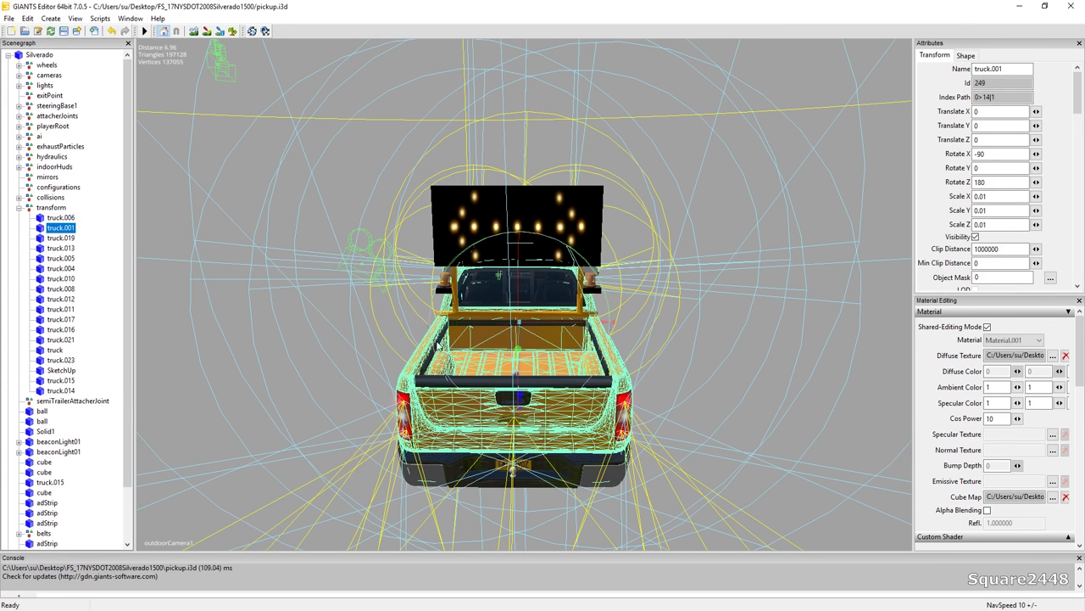
pyautogui.keyDown('alt'); pyautogui.moveTo(437, 344); pyautogui.dragTo(448, 297); pyautogui.keyUp('alt')
pyautogui.scroll(-10, 448, 297)
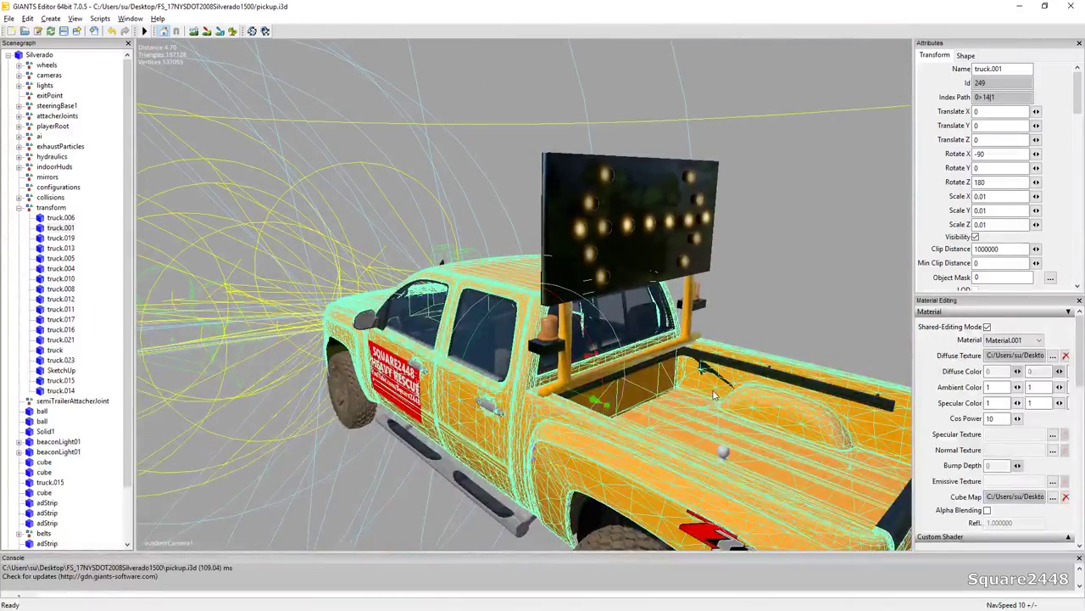
# - Replace the diffuse texture of truck.001, the Silverado's body, with Red.dds from the main mod folder
pyautogui.click(1052, 356)
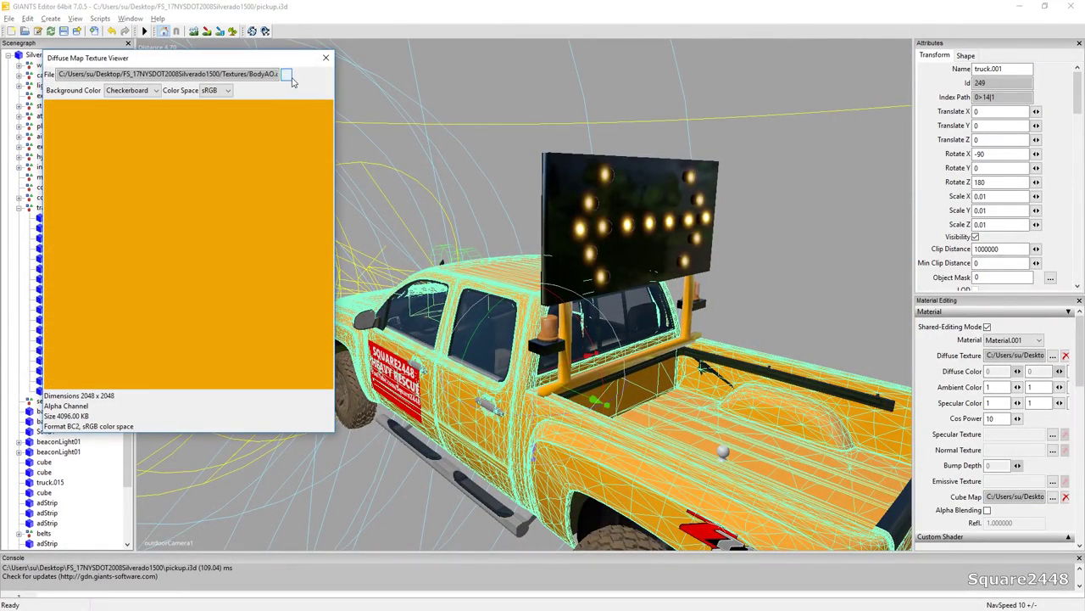
pyautogui.click(287, 74)
pyautogui.scroll(-3, 406, 202)
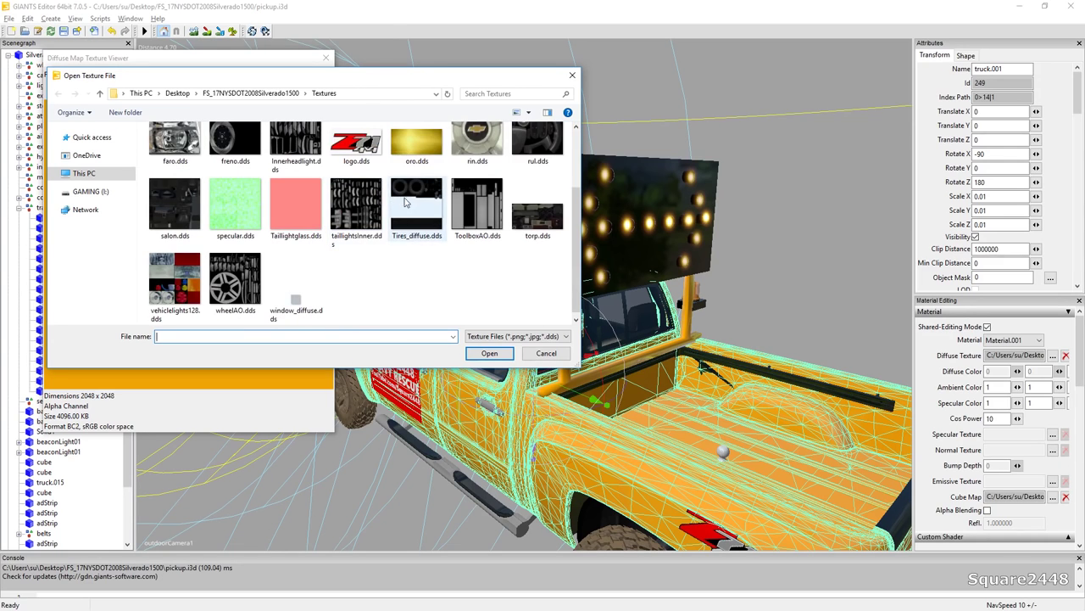
pyautogui.scroll(1, 405, 202)
pyautogui.click(251, 93)
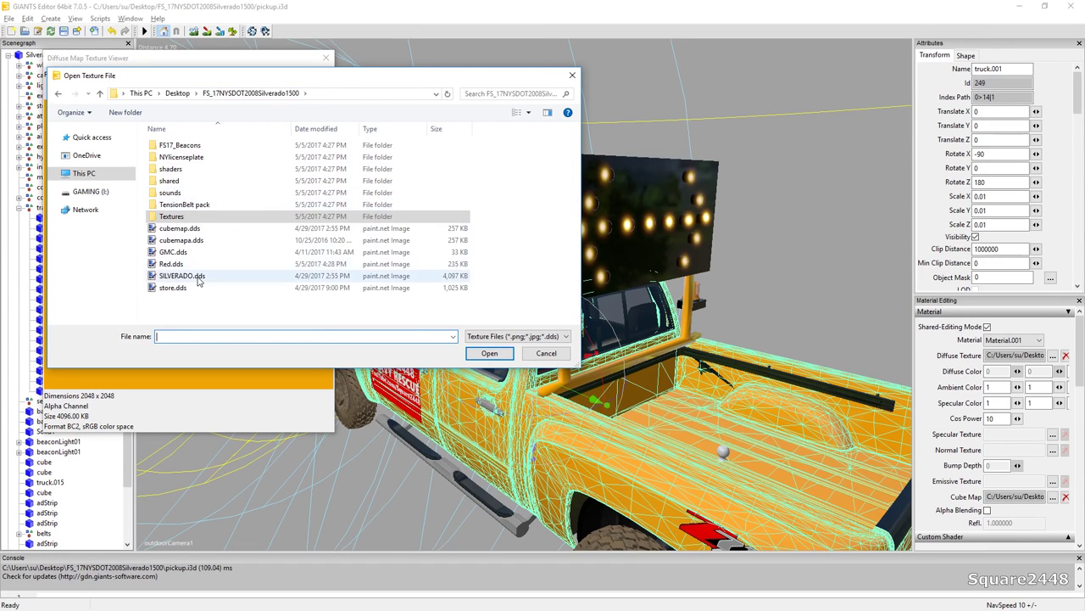
pyautogui.doubleClick(171, 264)
pyautogui.click(327, 55)
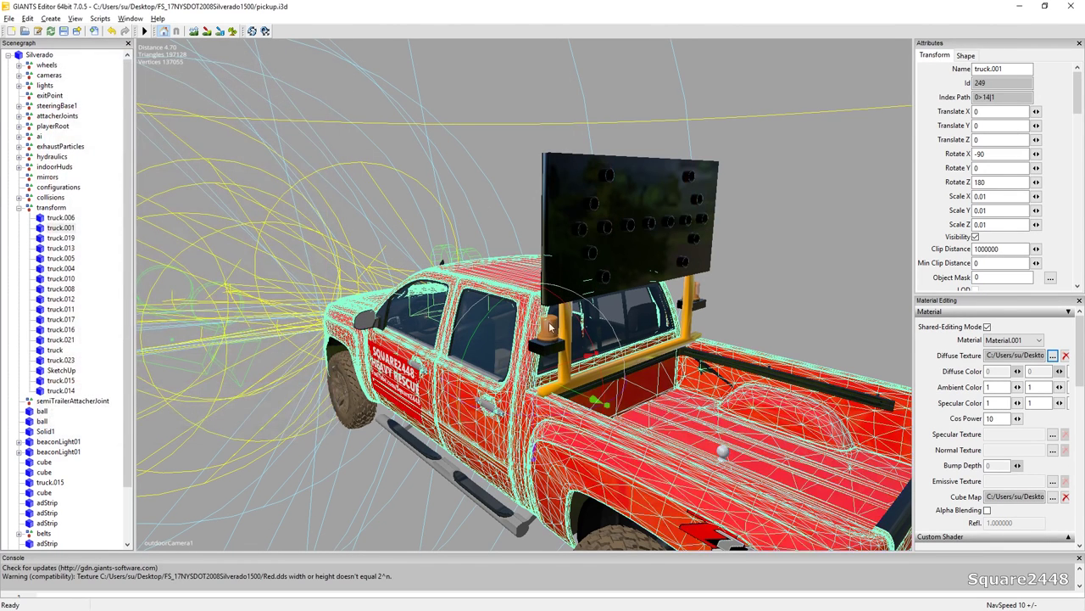
# - Find the arrow board frame's node, Solid1, and check the diffuse texture of its 15,15,15 material
pyautogui.click(51, 208)
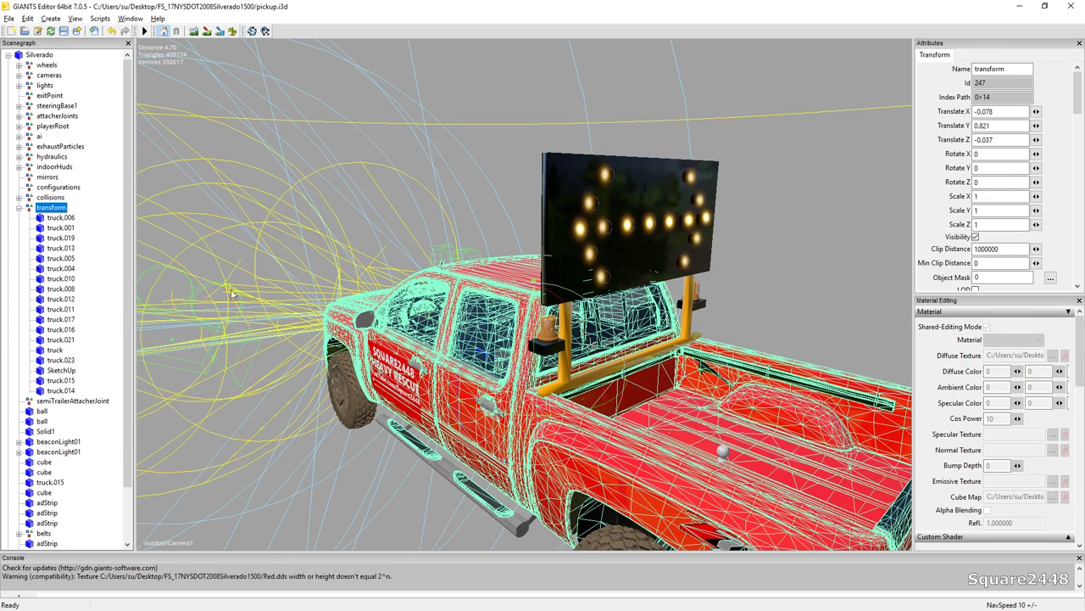
pyautogui.scroll(-1, 42, 441)
pyautogui.click(47, 532)
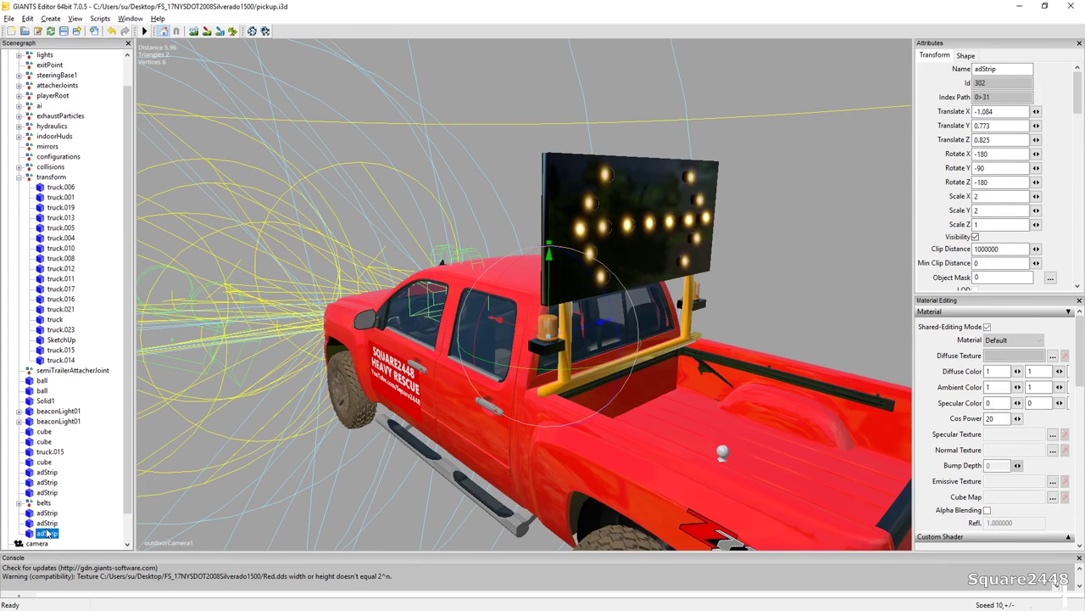
pyautogui.keyDown('shift'); pyautogui.click(49, 411); pyautogui.keyUp('shift')
pyautogui.click(44, 400)
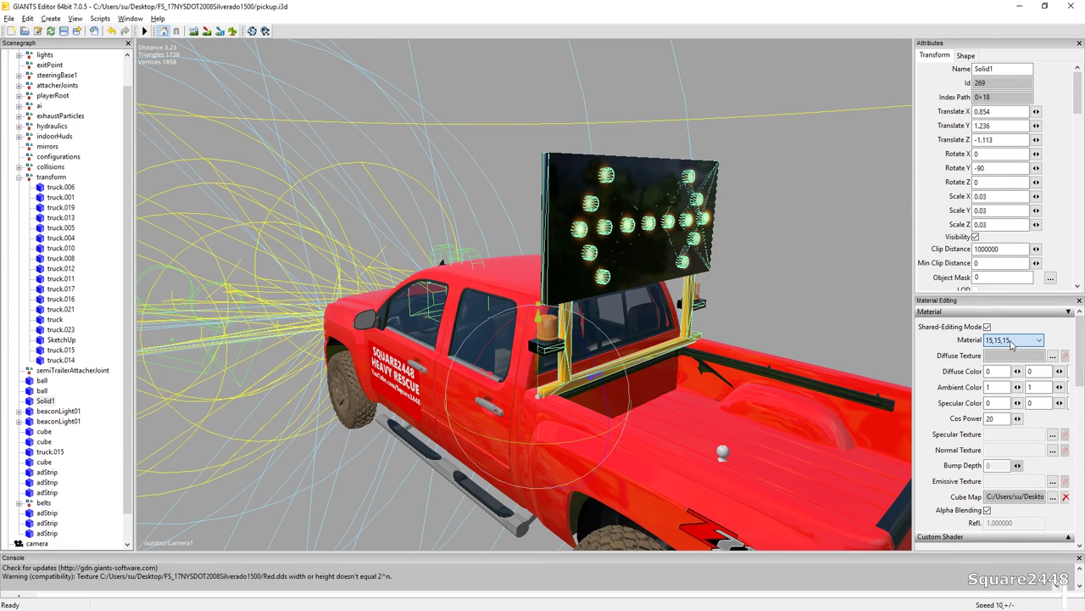
pyautogui.click(1052, 355)
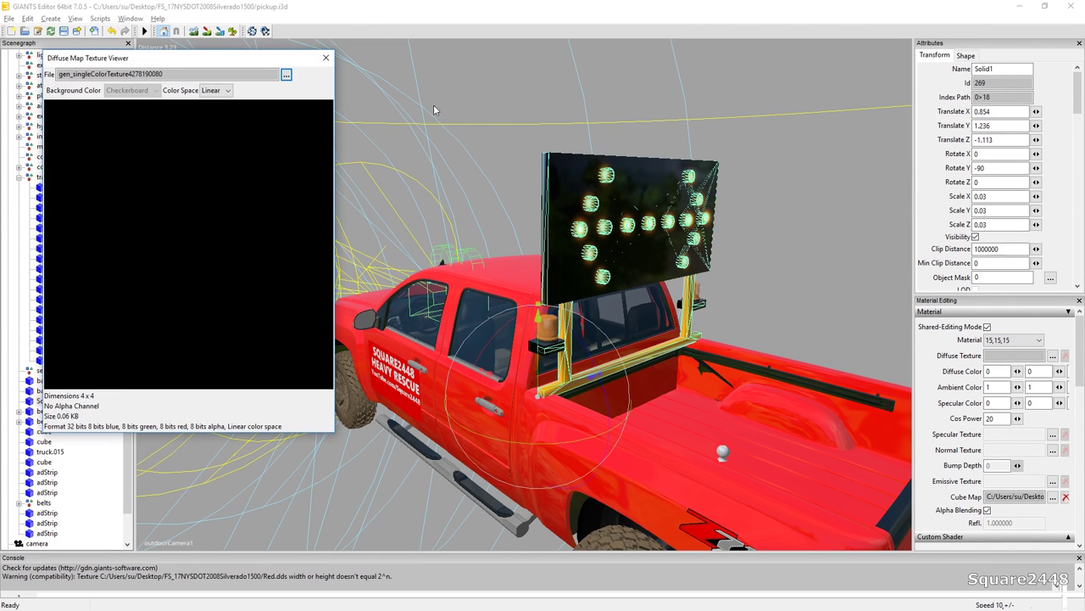
pyautogui.click(326, 58)
# - Switch Solid1, the arrow board frame, to its 191,191,191 material and assign Red.dds as that material's diffuse texture
pyautogui.click(1013, 339)
pyautogui.click(1000, 360)
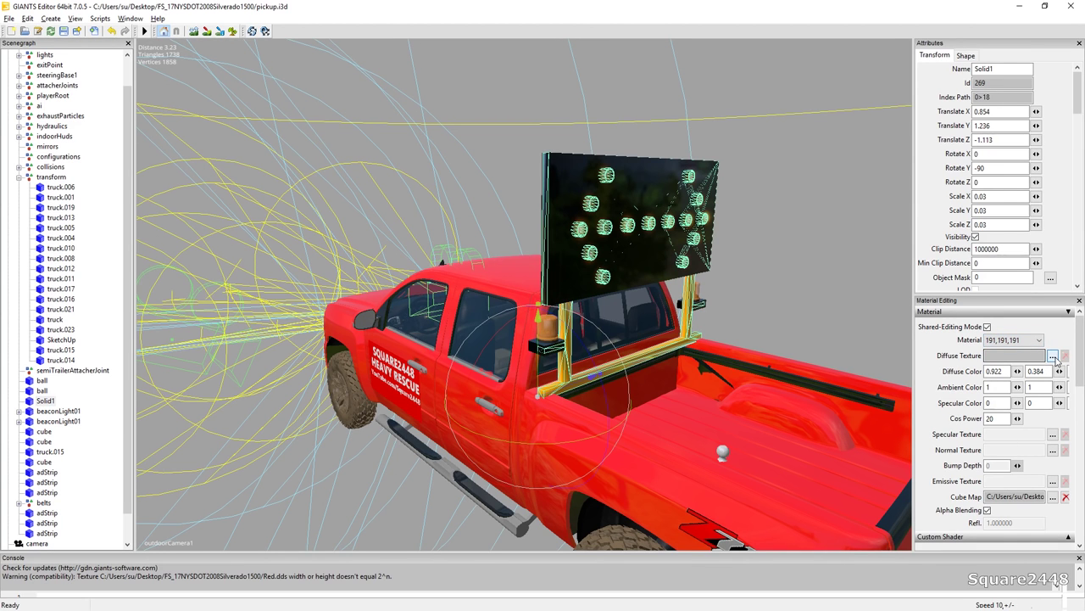
pyautogui.click(1052, 356)
pyautogui.click(286, 74)
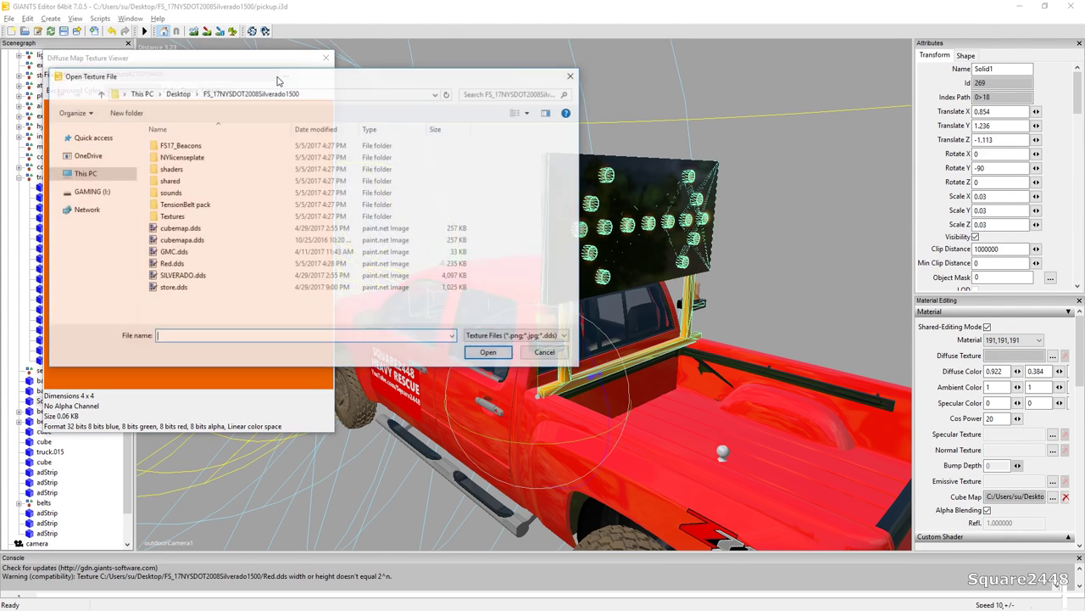
pyautogui.doubleClick(222, 268)
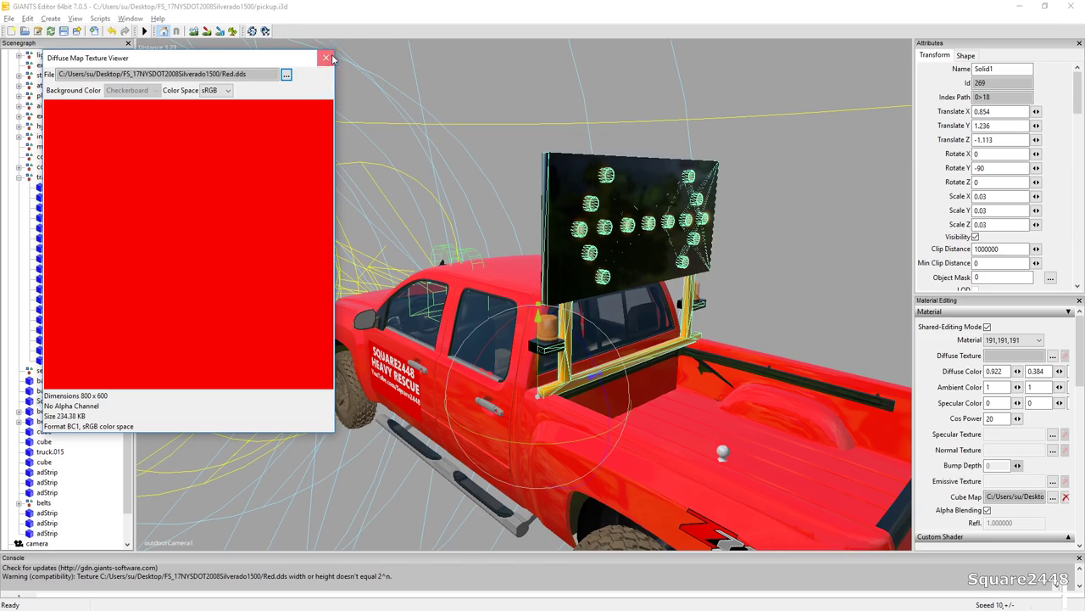
pyautogui.click(330, 59)
# - Examine the Silverado's bed, tailgate and arrow board frame from behind, close up and from a distance
pyautogui.scroll(-4, 575, 143)
pyautogui.click(698, 227)
pyautogui.keyDown('alt'); pyautogui.moveTo(697, 227); pyautogui.dragTo(525, 282); pyautogui.keyUp('alt')
pyautogui.scroll(5, 578, 261)
pyautogui.scroll(-5, 552, 274)
pyautogui.scroll(5, 700, 256)
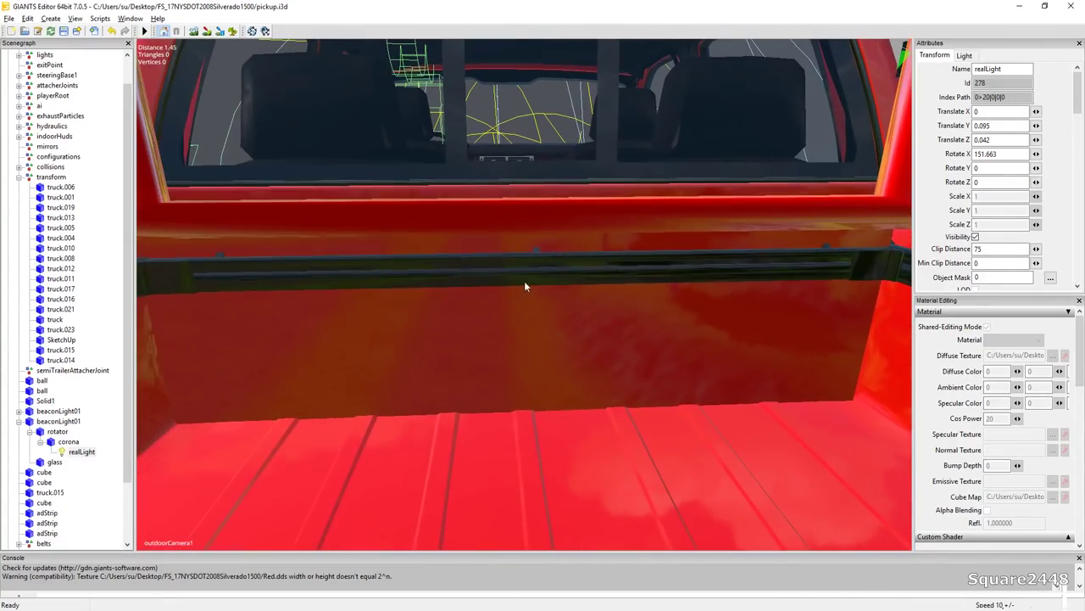
pyautogui.scroll(-8, 582, 280)
pyautogui.scroll(2, 564, 322)
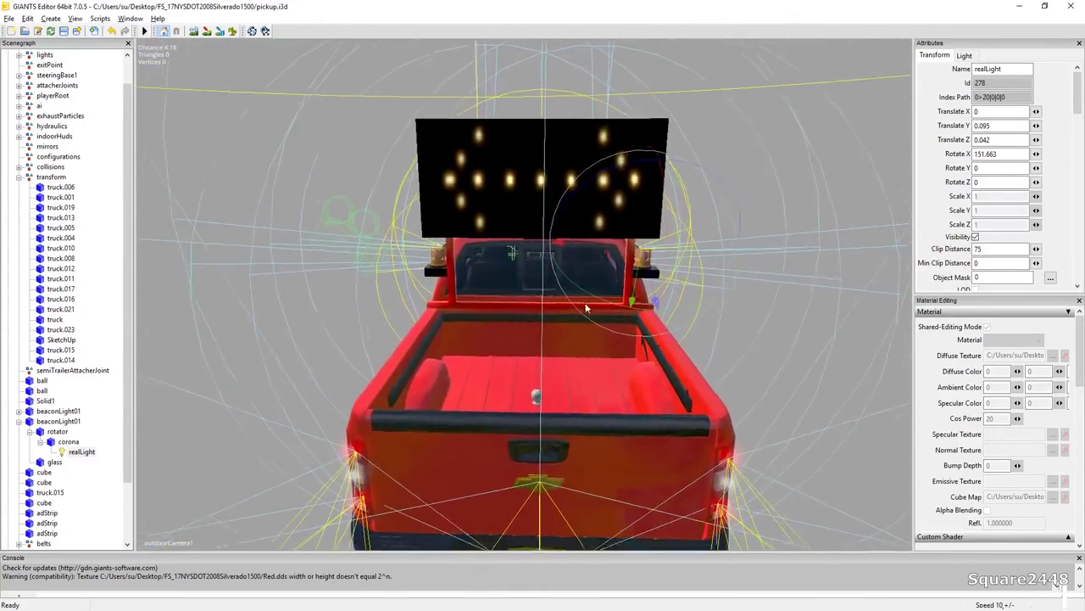
pyautogui.scroll(-4, 585, 308)
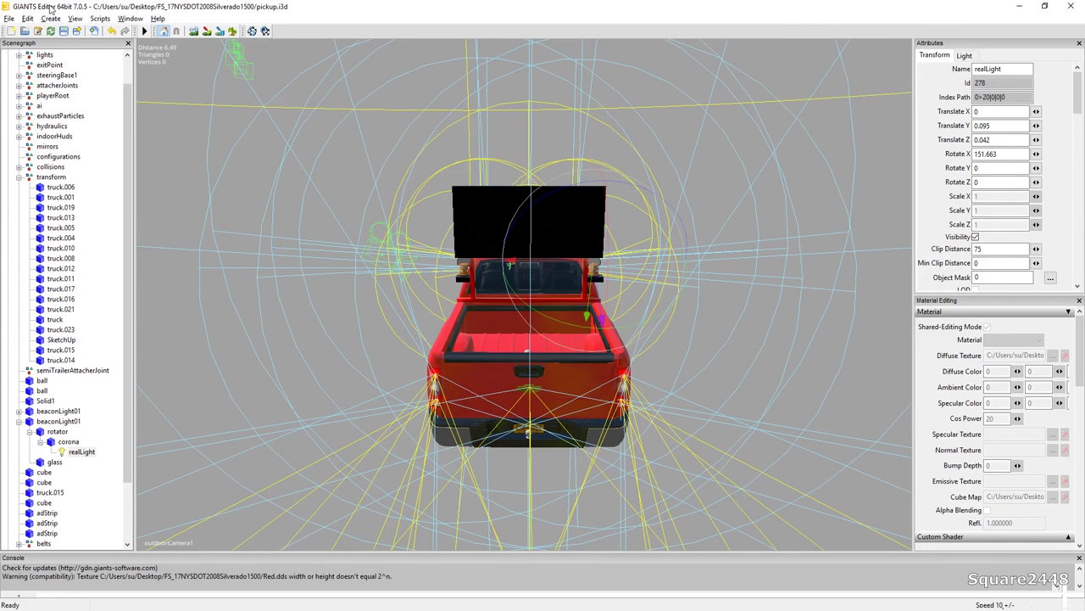
# - Save the Silverado's pickup.i3d scene, then close it along with its mod folder
pyautogui.click(9, 18)
pyautogui.click(34, 73)
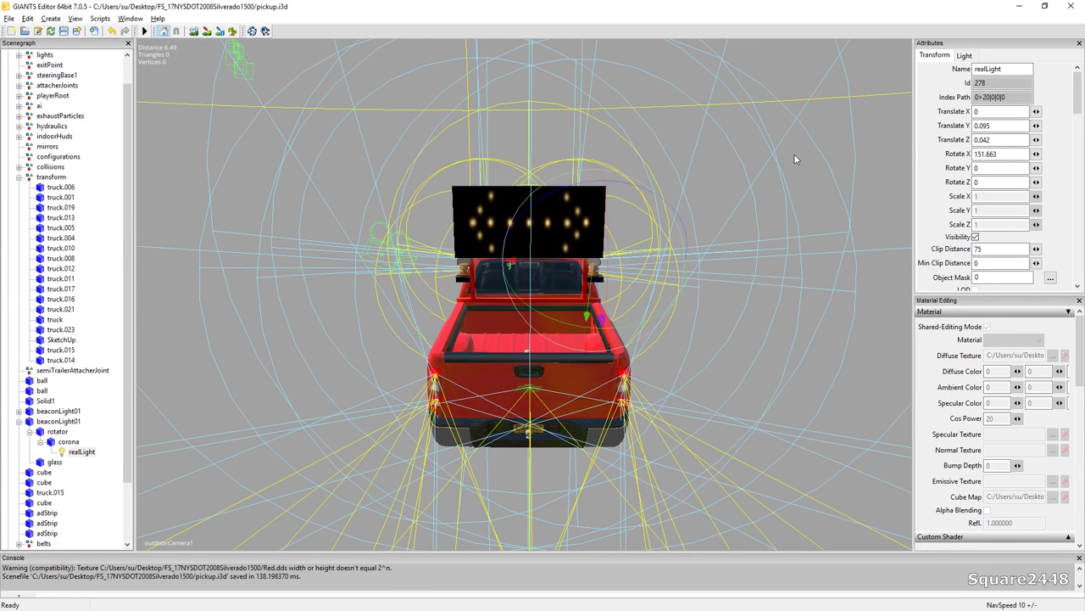
pyautogui.click(1071, 7)
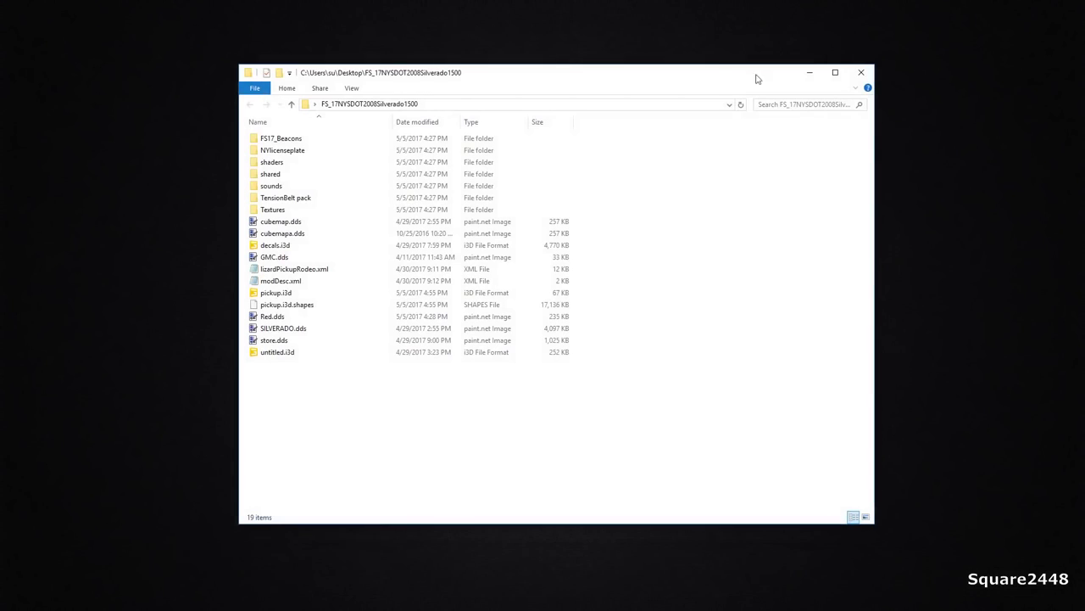
pyautogui.click(860, 72)
# - Open Kenworth.i3d from the WMF_Kenwortht800_HHtowing_FS17 folder on the desktop
pyautogui.click(579, 240)
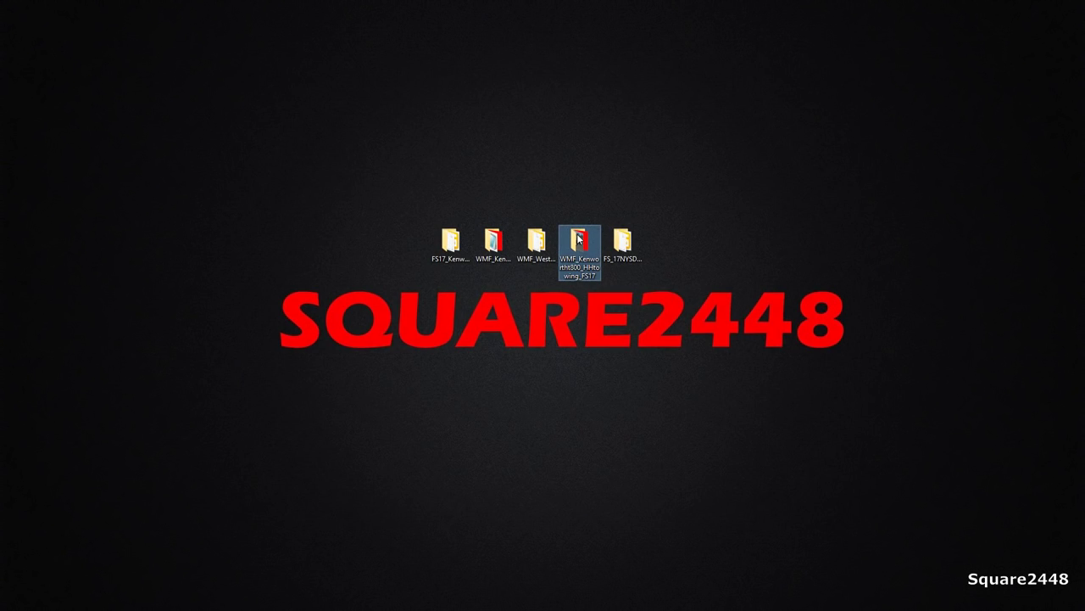
pyautogui.doubleClick(579, 240)
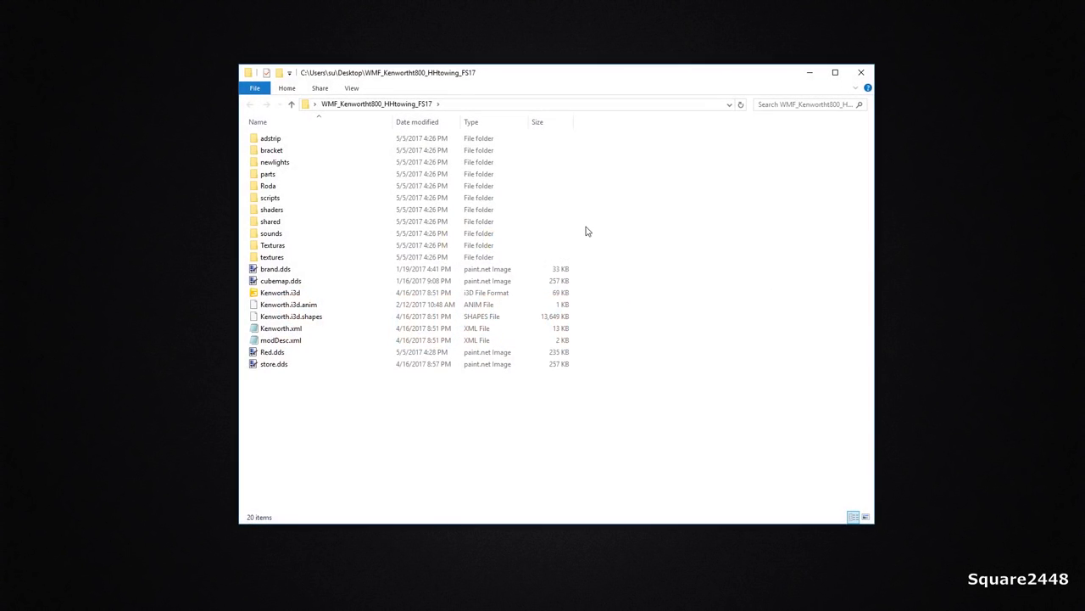
pyautogui.doubleClick(404, 296)
pyautogui.click(545, 380)
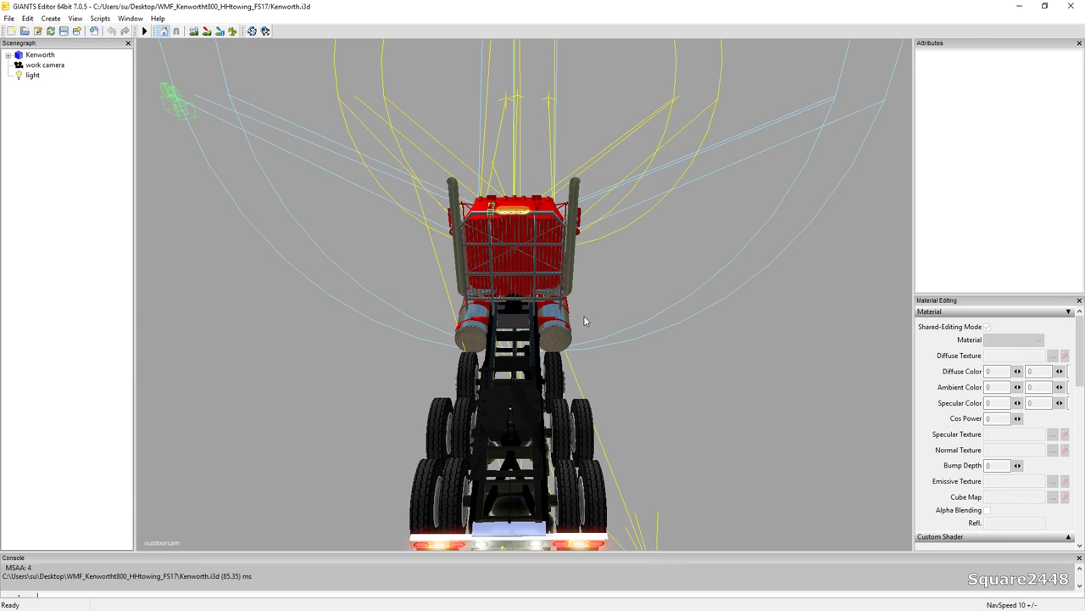
# - Examine the Kenworth T800 from behind and from the side, including its cab, door decal, fuel tank and rear chassis
pyautogui.keyDown('alt'); pyautogui.moveTo(564, 306); pyautogui.dragTo(546, 299); pyautogui.keyUp('alt')
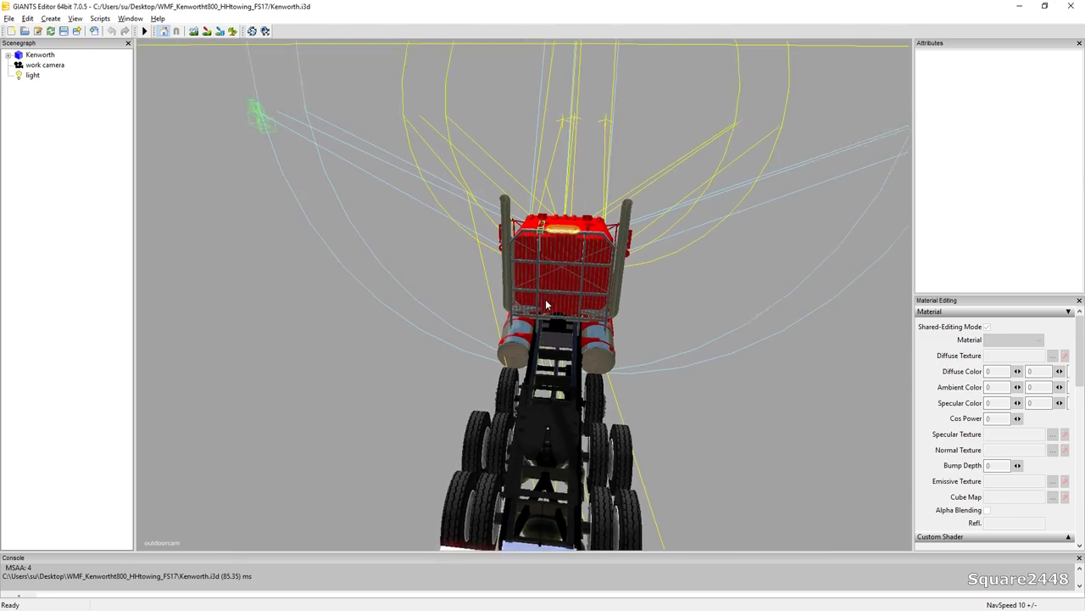
pyautogui.keyDown('alt'); pyautogui.moveTo(545, 299); pyautogui.dragTo(544, 249, button='right'); pyautogui.keyUp('alt')
pyautogui.keyDown('alt'); pyautogui.moveTo(544, 248); pyautogui.dragTo(521, 305); pyautogui.keyUp('alt')
pyautogui.keyDown('alt'); pyautogui.moveTo(521, 305); pyautogui.dragTo(459, 255, button='right'); pyautogui.keyUp('alt')
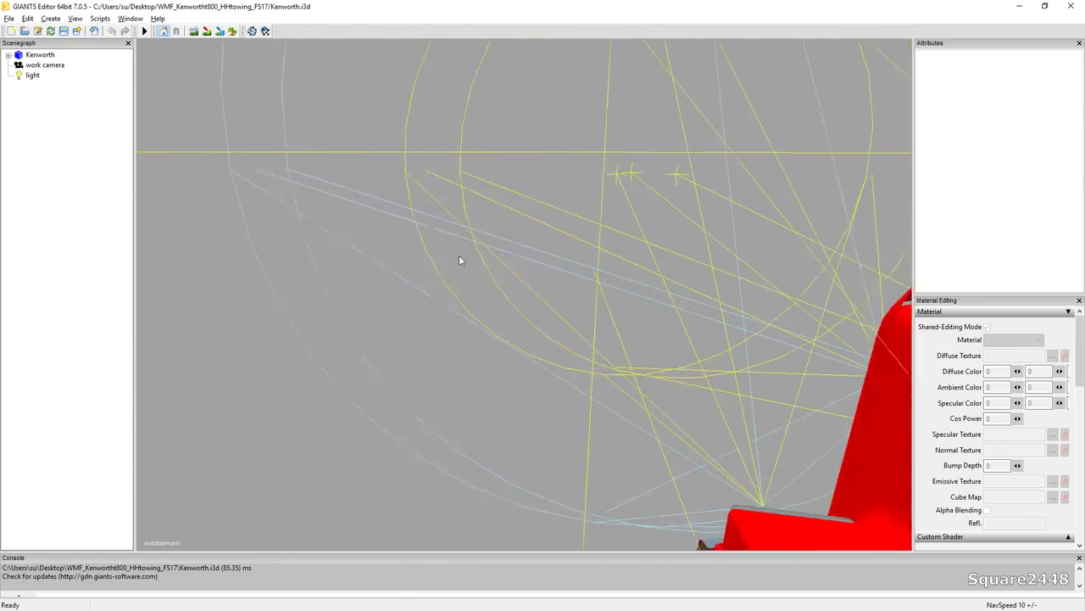
pyautogui.keyDown('alt'); pyautogui.moveTo(459, 255); pyautogui.dragTo(596, 232); pyautogui.keyUp('alt')
pyautogui.keyDown('alt'); pyautogui.moveTo(596, 232); pyautogui.dragTo(586, 257, button='right'); pyautogui.keyUp('alt')
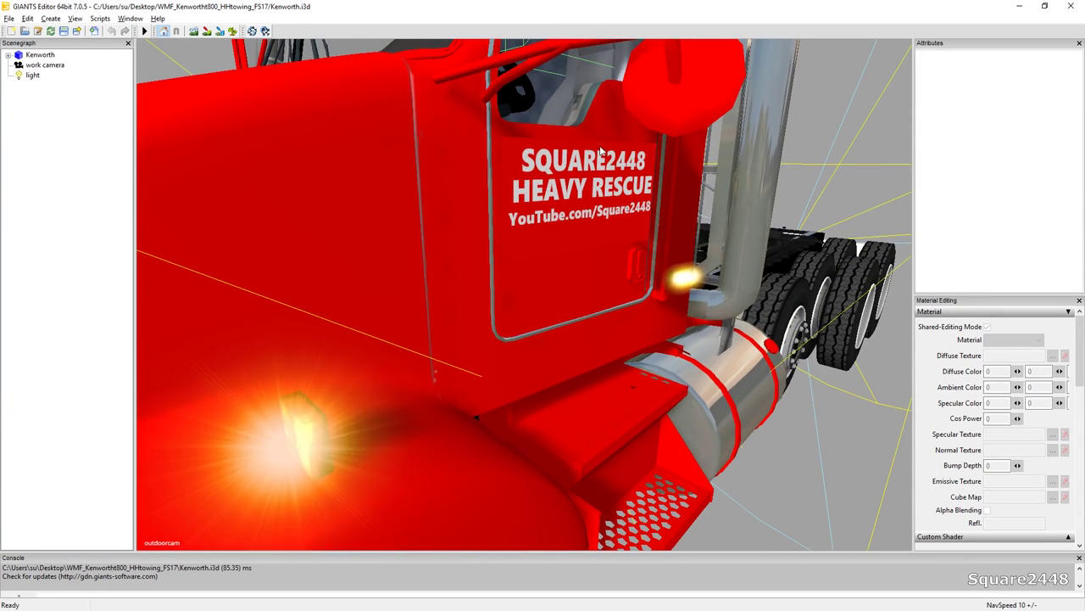
pyautogui.scroll(-5, 570, 222)
pyautogui.keyDown('alt'); pyautogui.moveTo(570, 222); pyautogui.dragTo(533, 249); pyautogui.keyUp('alt')
pyautogui.keyDown('alt'); pyautogui.moveTo(533, 249); pyautogui.dragTo(527, 263, button='right'); pyautogui.keyUp('alt')
pyautogui.keyDown('alt'); pyautogui.moveTo(526, 260); pyautogui.dragTo(591, 224); pyautogui.keyUp('alt')
pyautogui.keyDown('alt'); pyautogui.moveTo(591, 224); pyautogui.dragTo(637, 200, button='right'); pyautogui.keyUp('alt')
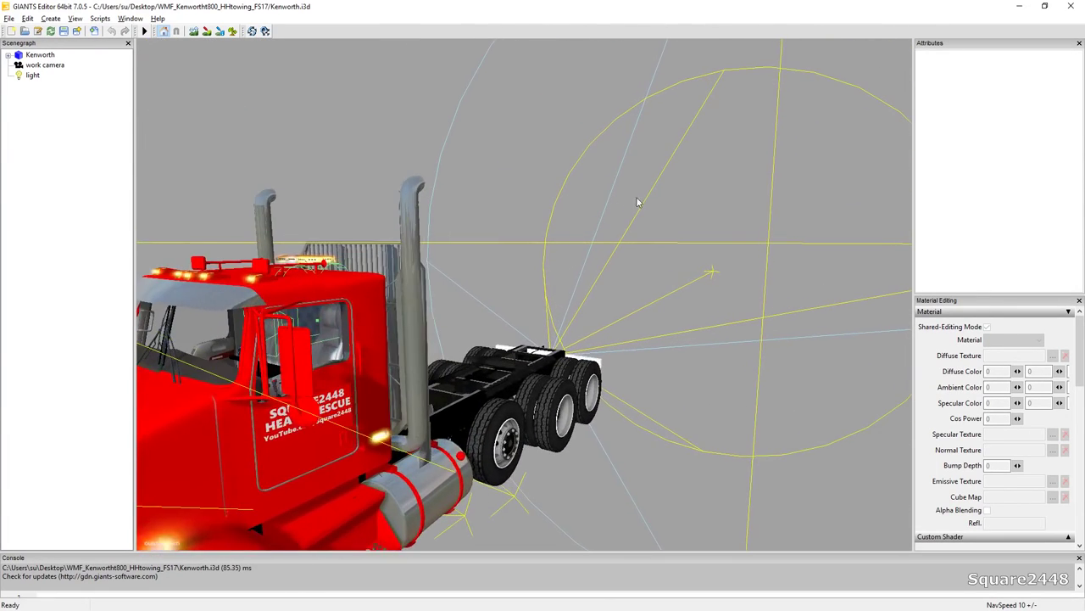
# - Close the Kenworth T800 scene and its folder, and open the FS17_Kenworth_Tow_ModLandNet folder
pyautogui.click(1072, 6)
pyautogui.click(606, 306)
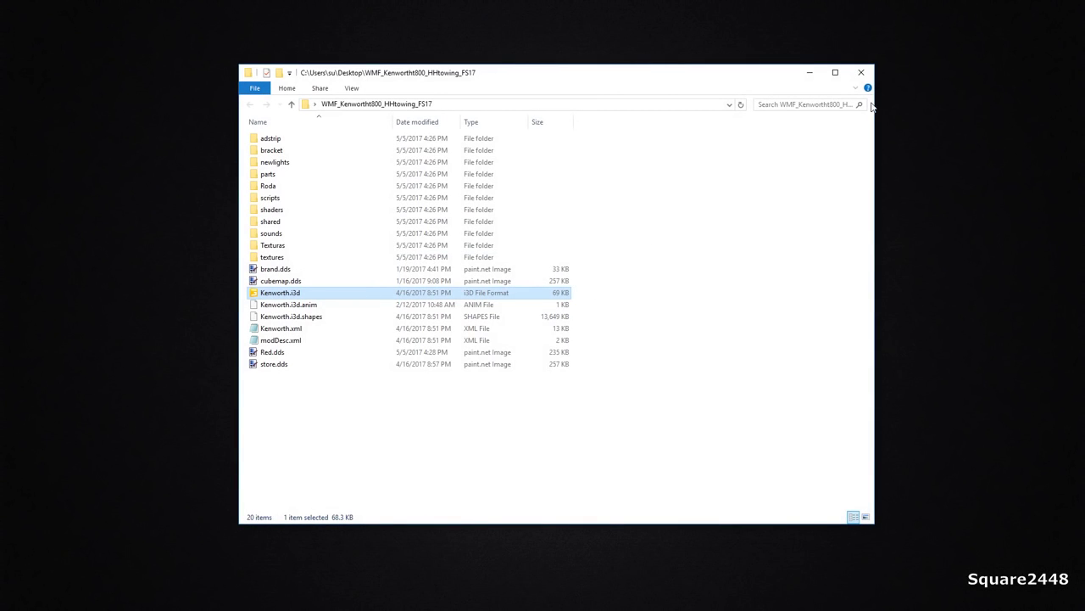
pyautogui.click(872, 75)
pyautogui.doubleClick(443, 243)
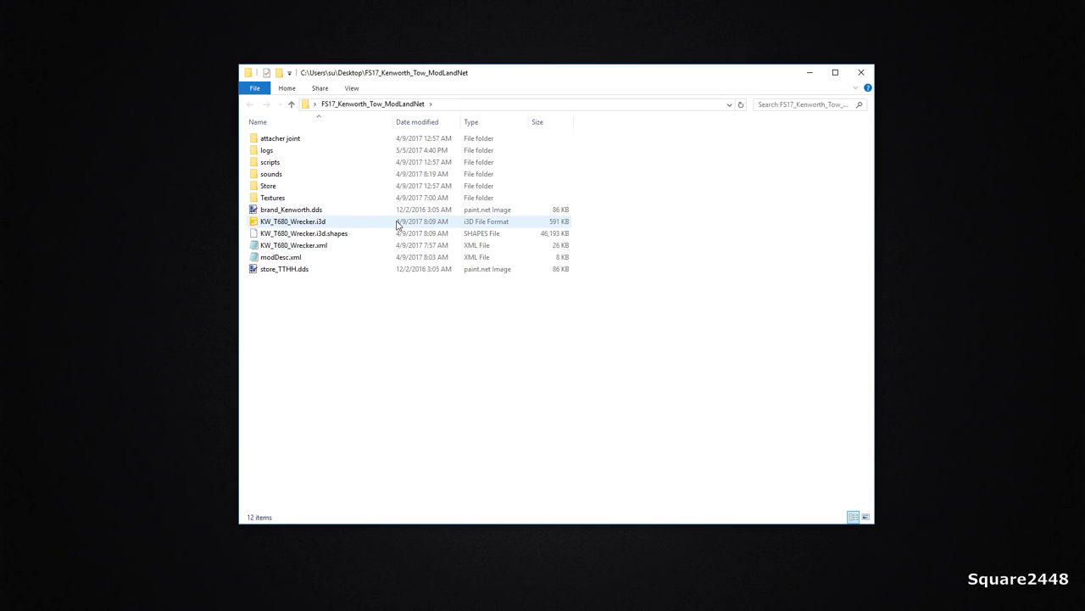
# - Open KW_T680_Wrecker.i3d and examine the truck's cab side, door decal, sleeper lettering and wrecker body
pyautogui.doubleClick(397, 222)
pyautogui.click(543, 380)
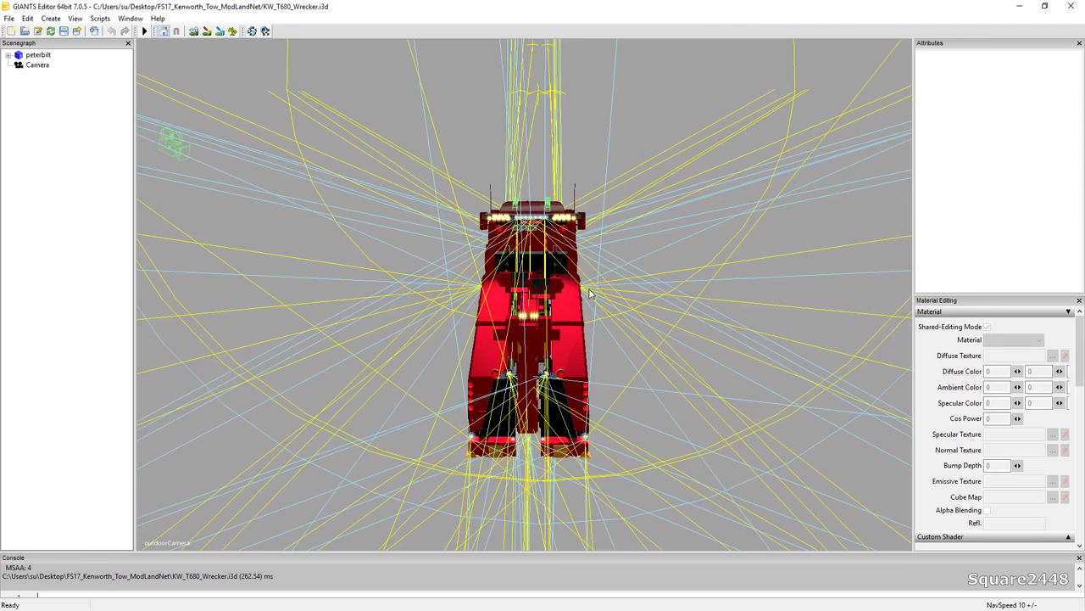
pyautogui.keyDown('alt'); pyautogui.moveTo(590, 293); pyautogui.dragTo(593, 255, button='middle'); pyautogui.keyUp('alt')
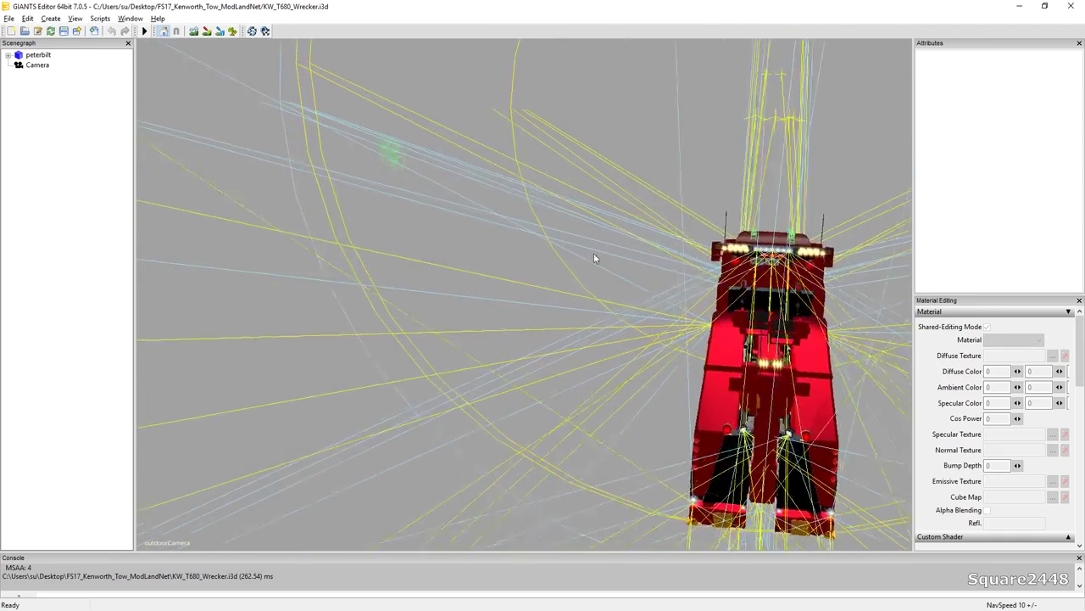
pyautogui.scroll(10, 490, 306)
pyautogui.keyDown('alt'); pyautogui.moveTo(601, 209); pyautogui.dragTo(660, 247, button='middle'); pyautogui.keyUp('alt')
pyautogui.scroll(-8, 658, 251)
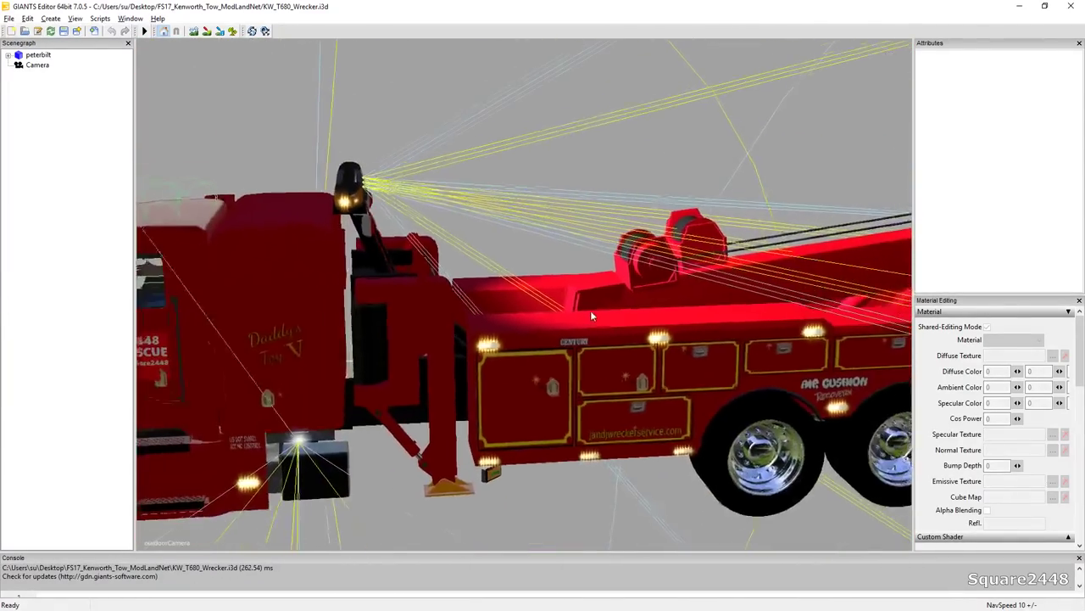
pyautogui.keyDown('alt'); pyautogui.moveTo(591, 310); pyautogui.dragTo(524, 326, button='middle'); pyautogui.keyUp('alt')
pyautogui.scroll(1, 531, 319)
pyautogui.scroll(2, 533, 316)
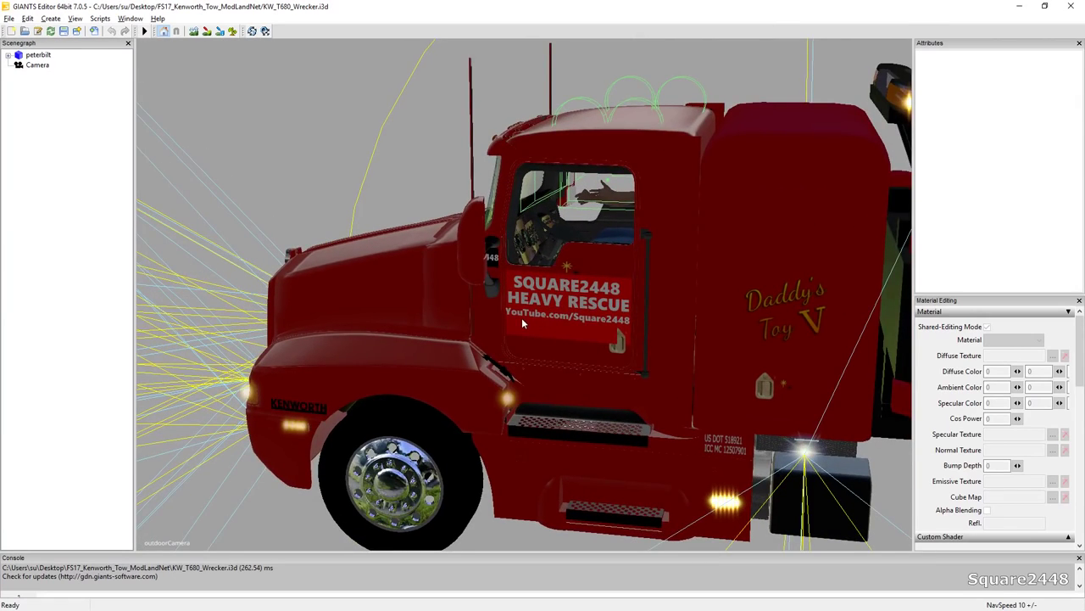
pyautogui.scroll(5, 522, 317)
pyautogui.scroll(-5, 568, 299)
pyautogui.keyDown('alt'); pyautogui.moveTo(548, 324); pyautogui.dragTo(522, 333); pyautogui.keyUp('alt')
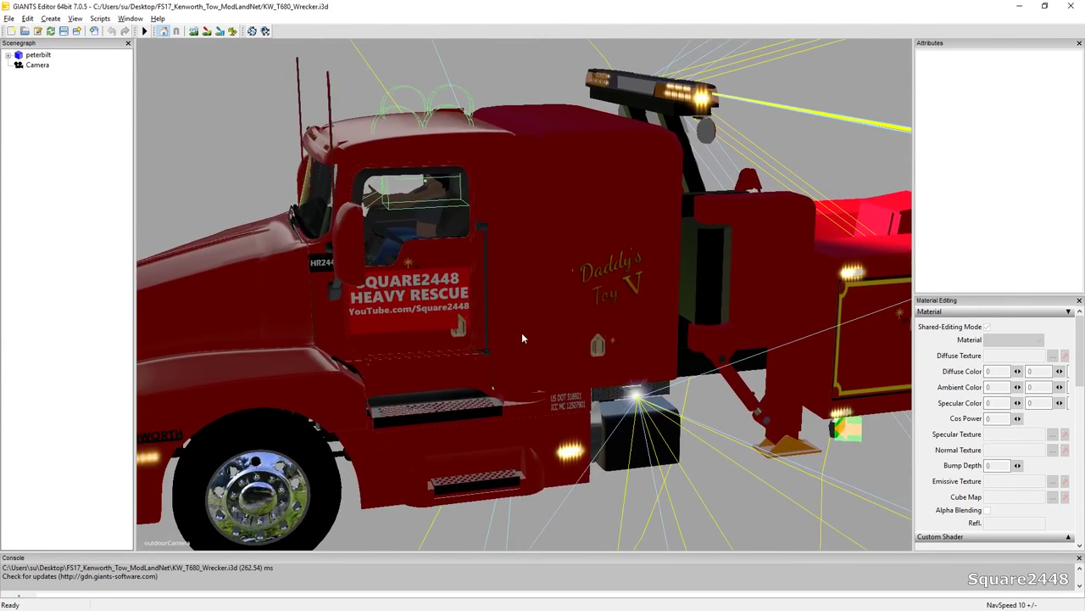
# - Expand the peterbilt group and highlight ranges of its nodes to find which ones hold the truck's side decals
pyautogui.click(8, 55)
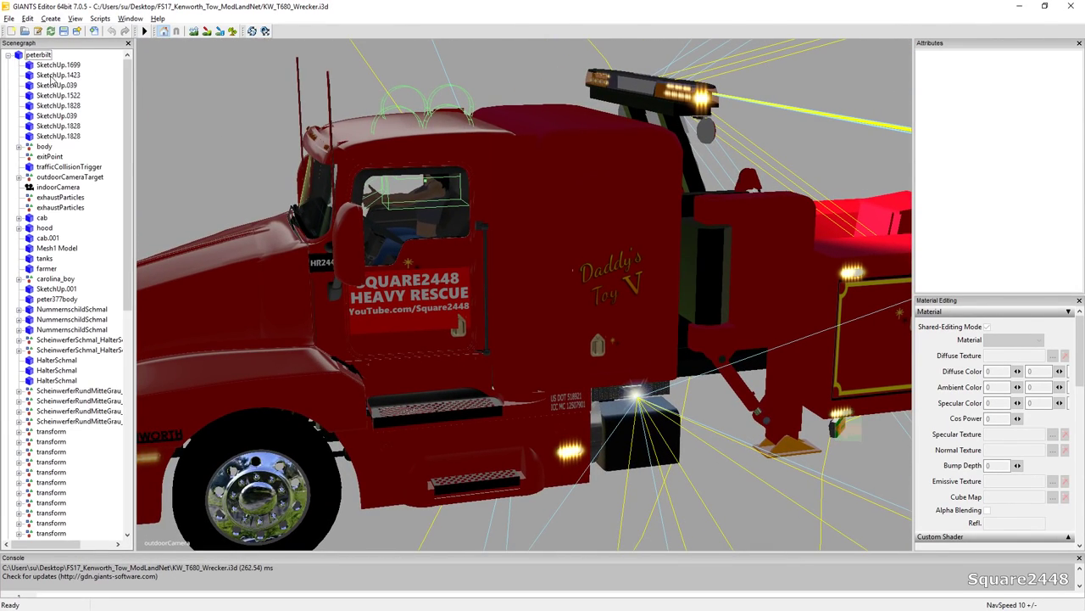
pyautogui.click(622, 271)
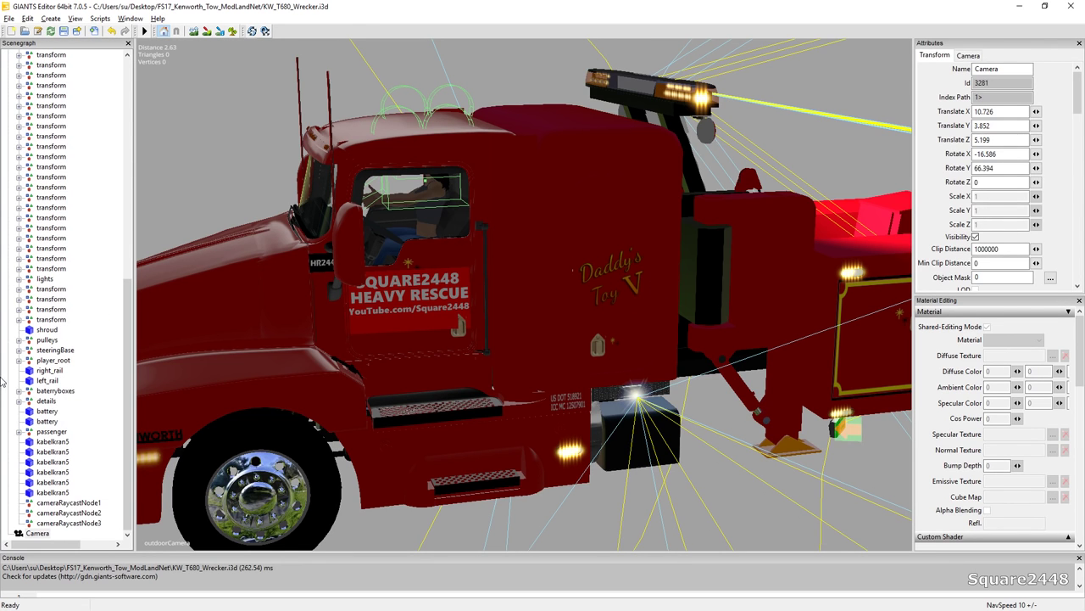
pyautogui.click(62, 502)
pyautogui.keyDown('shift'); pyautogui.click(38, 339); pyautogui.keyUp('shift')
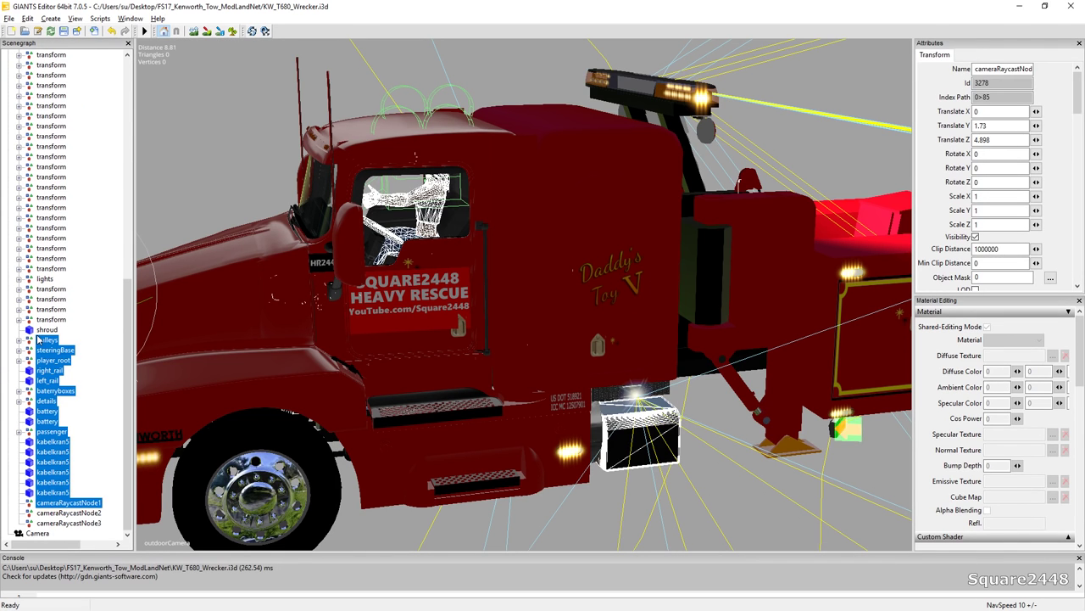
pyautogui.click(51, 309)
pyautogui.keyDown('shift'); pyautogui.click(53, 148); pyautogui.keyUp('shift')
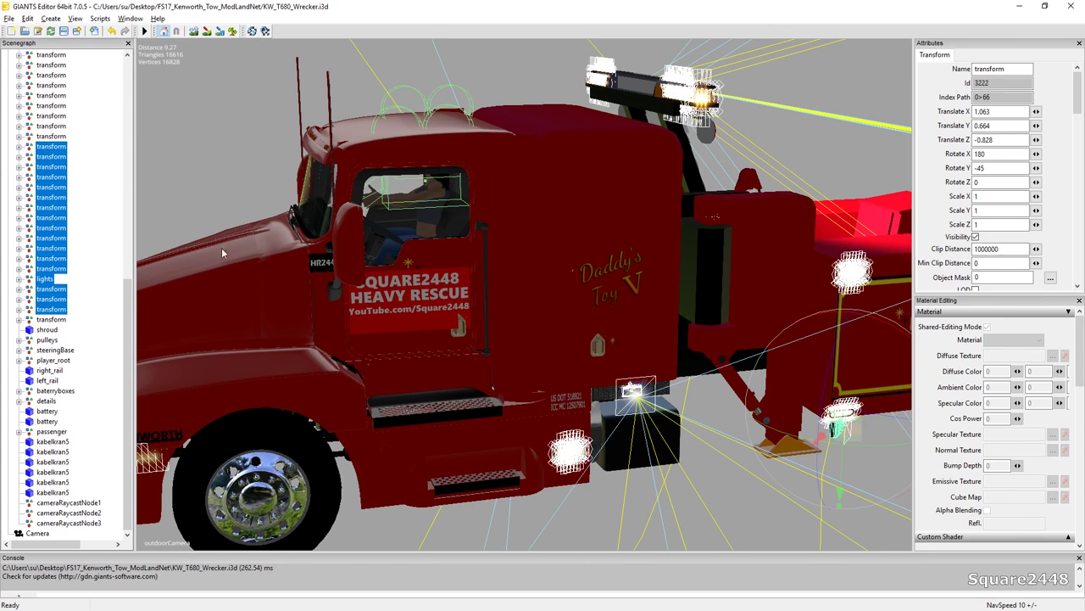
pyautogui.keyDown('alt'); pyautogui.moveTo(316, 314); pyautogui.dragTo(290, 306); pyautogui.keyUp('alt')
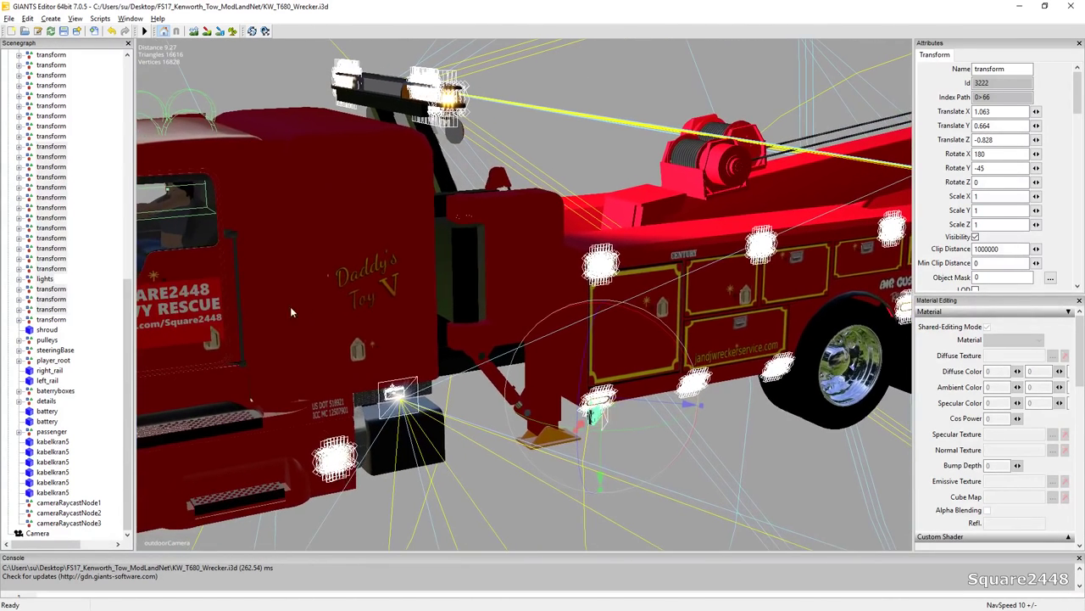
pyautogui.scroll(5, 74, 273)
pyautogui.click(58, 290)
pyautogui.keyDown('shift'); pyautogui.click(67, 85); pyautogui.keyUp('shift')
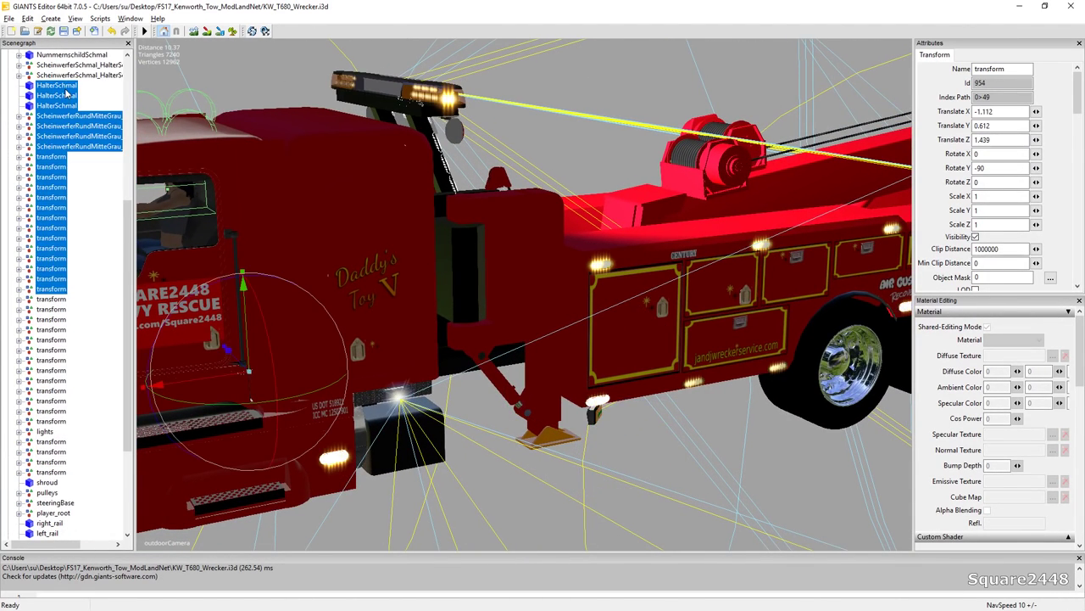
# - Narrow the decal search around the farmer and NummernschildSchmal nodes and expand the carolina_boy group
pyautogui.scroll(3, 71, 127)
pyautogui.scroll(1, 72, 147)
pyautogui.click(51, 195)
pyautogui.keyDown('shift'); pyautogui.click(49, 119); pyautogui.keyUp('shift')
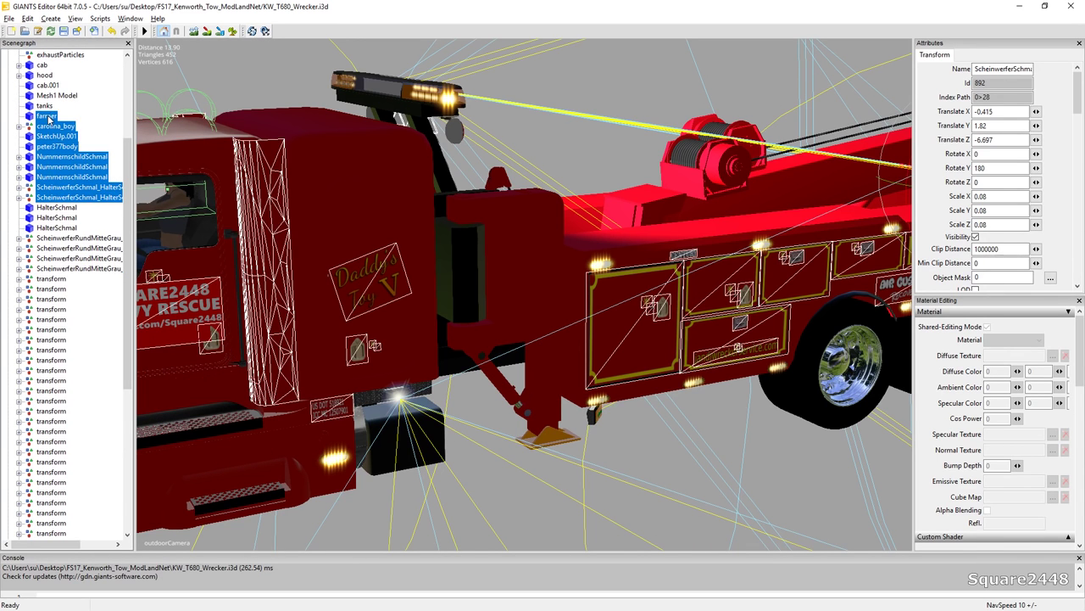
pyautogui.keyDown('shift'); pyautogui.click(51, 160); pyautogui.keyUp('shift')
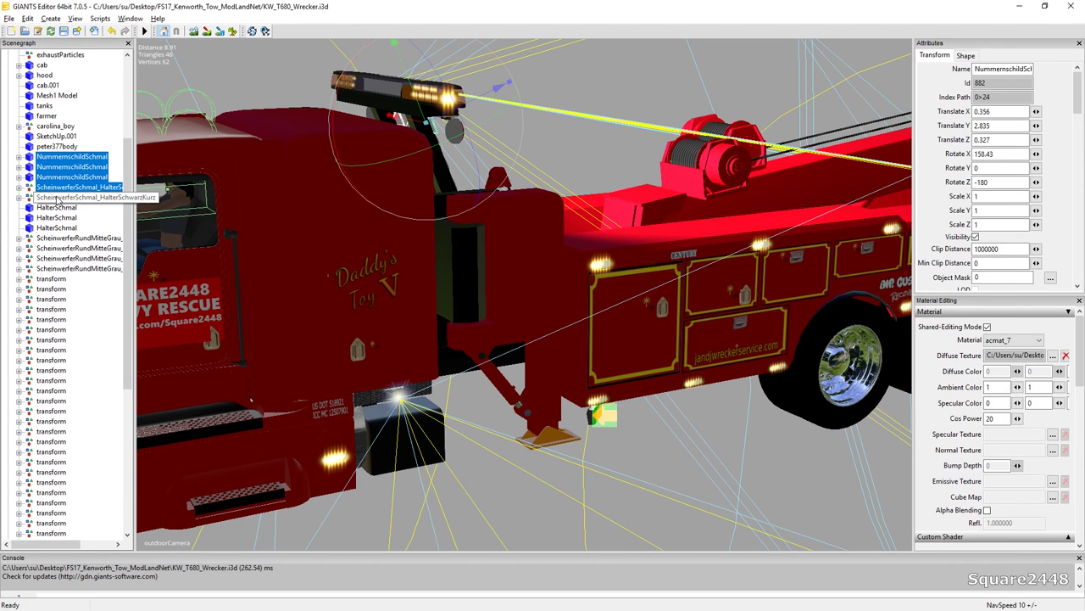
pyautogui.click(57, 127)
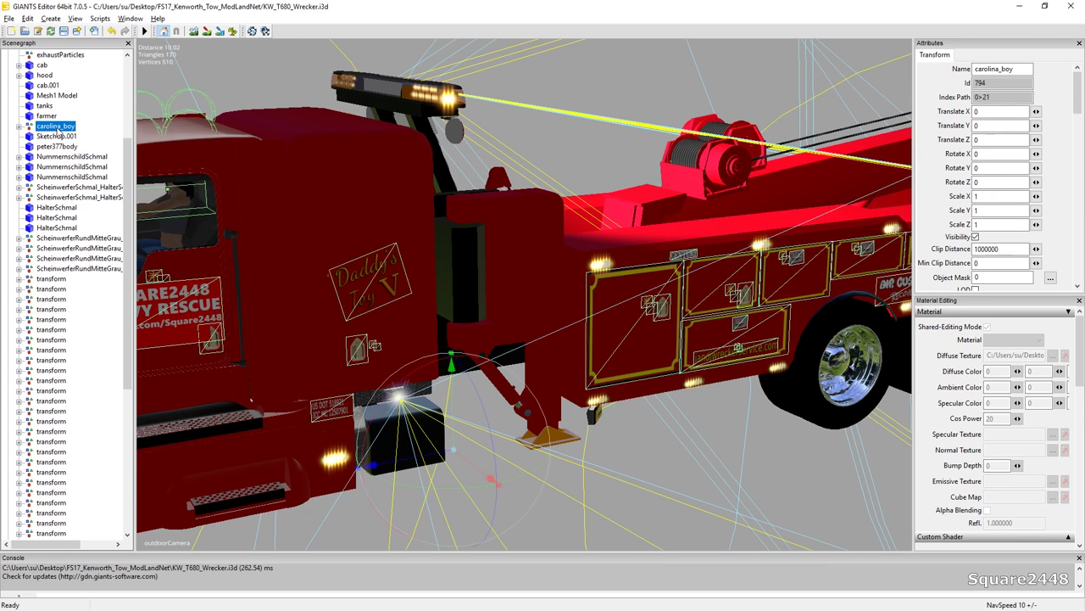
pyautogui.click(18, 127)
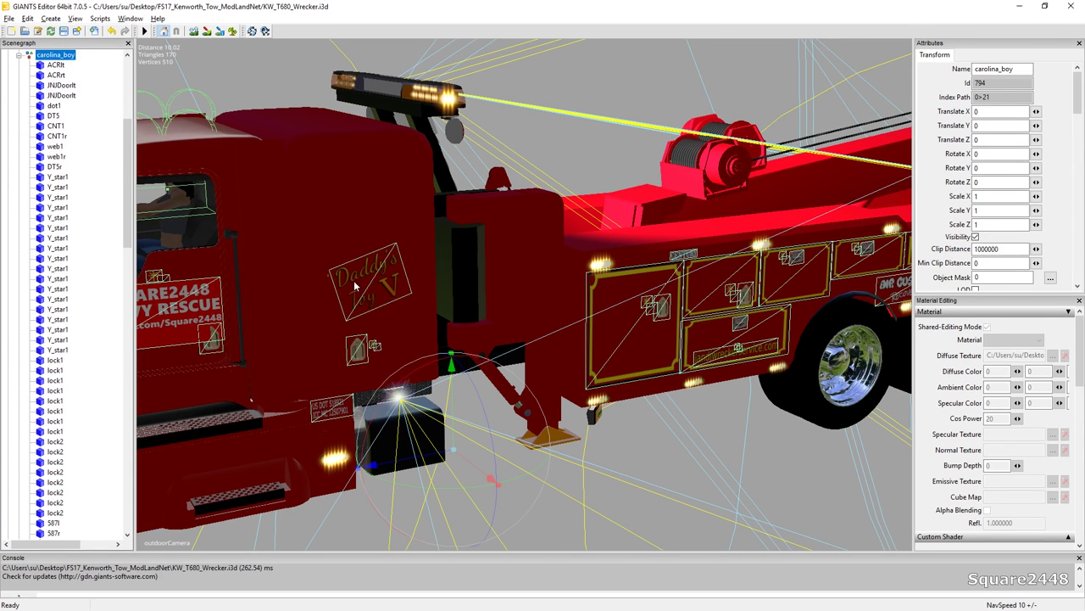
# - Delete the "Daddy's Toy V" sleeper decals DT5 and DT5r from the carolina_boy group
pyautogui.click(58, 66)
pyautogui.keyDown('shift'); pyautogui.click(59, 298); pyautogui.keyUp('shift')
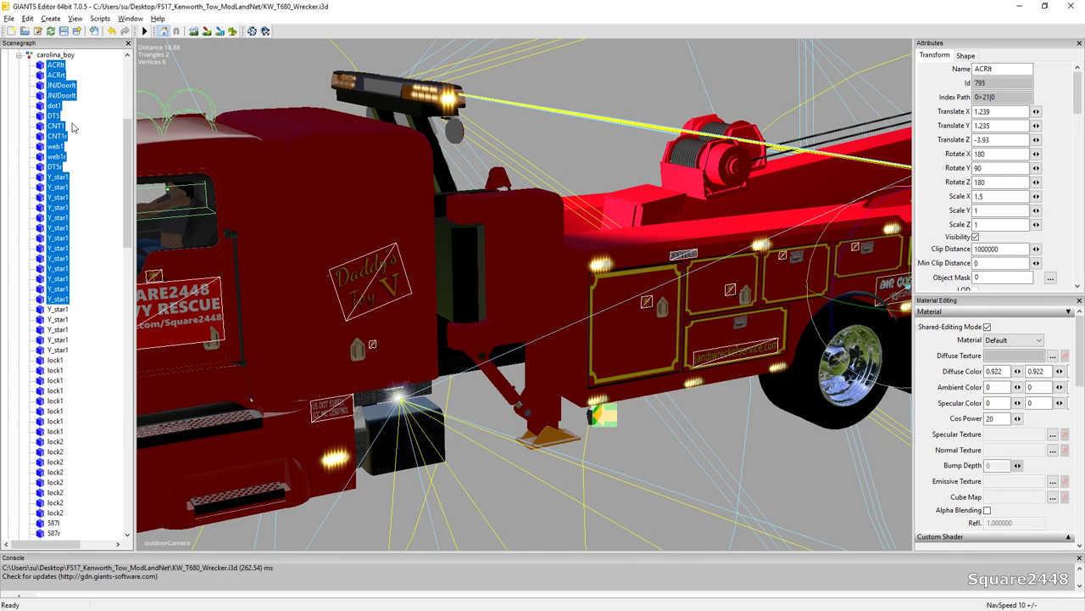
pyautogui.click(55, 105)
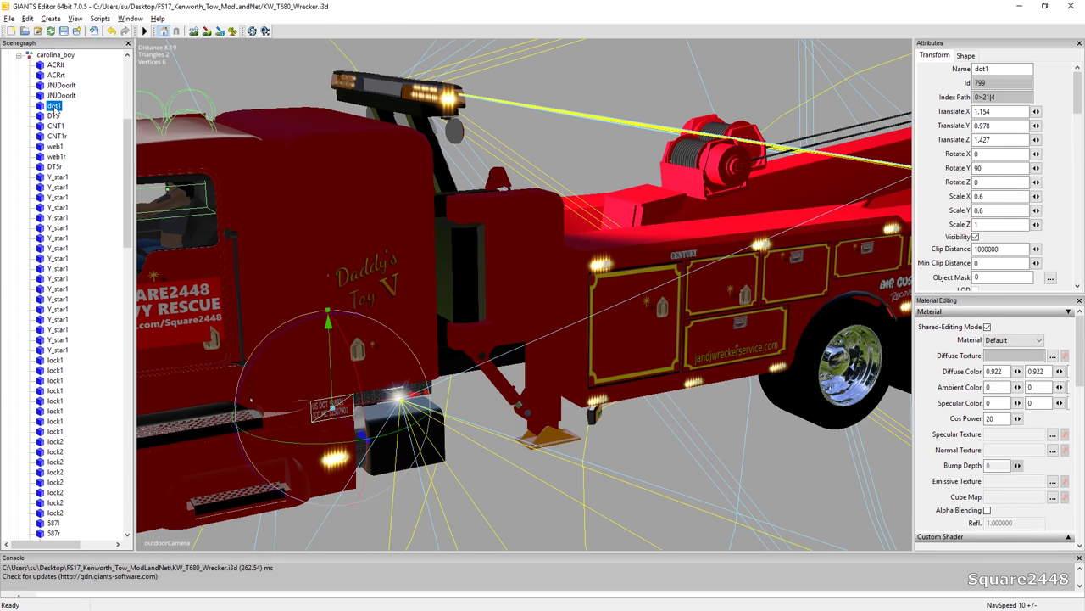
pyautogui.click(53, 115)
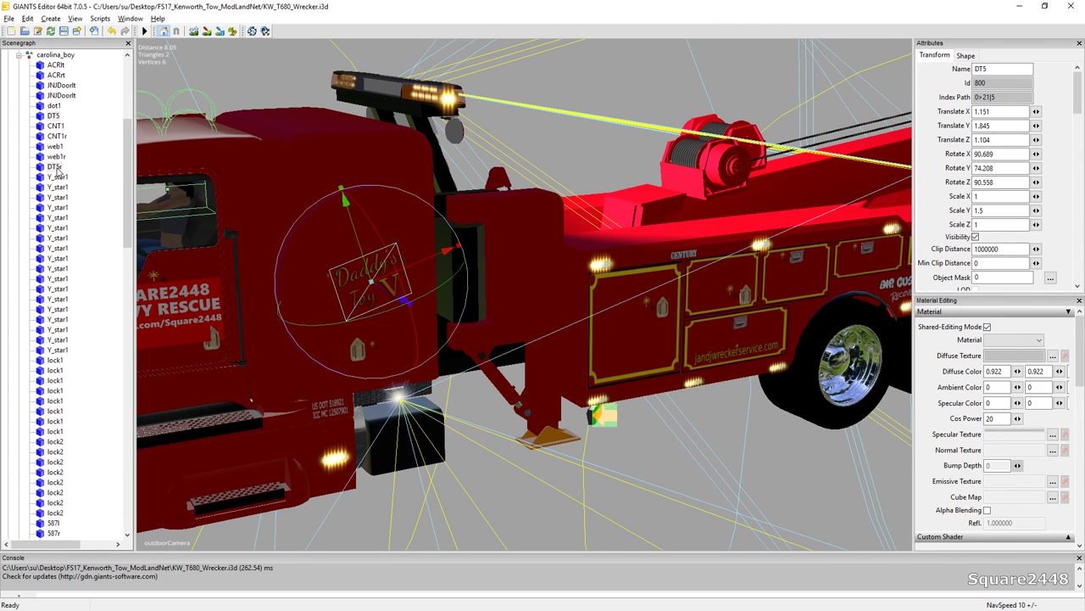
pyautogui.press('Delete')
# - Delete the continuous run of Y_star1 decals listed just before the lock1 nodes
pyautogui.click(58, 159)
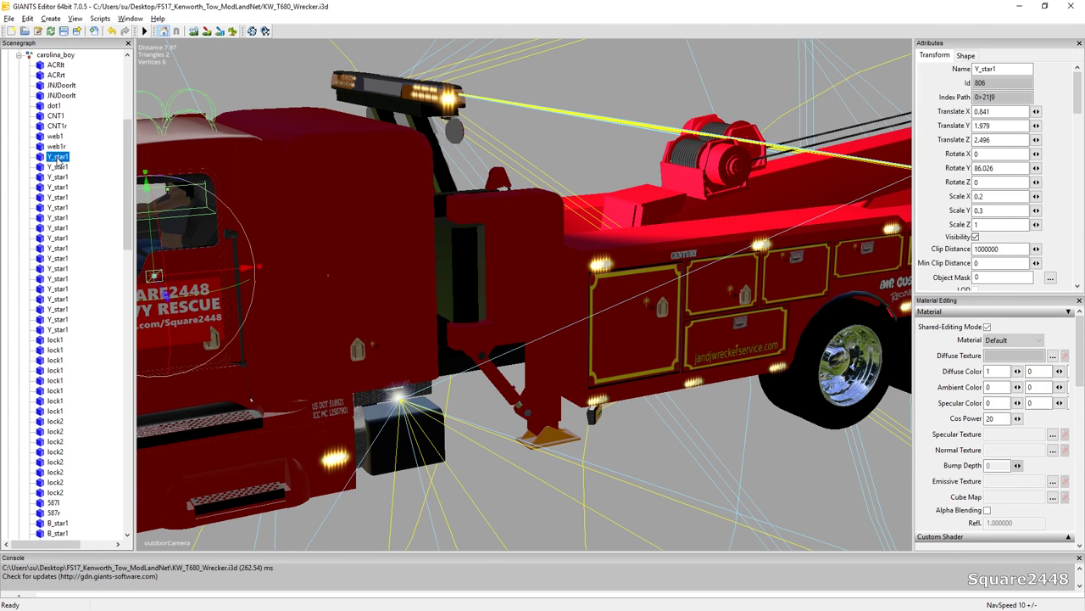
pyautogui.keyDown('shift'); pyautogui.click(65, 329); pyautogui.keyUp('shift')
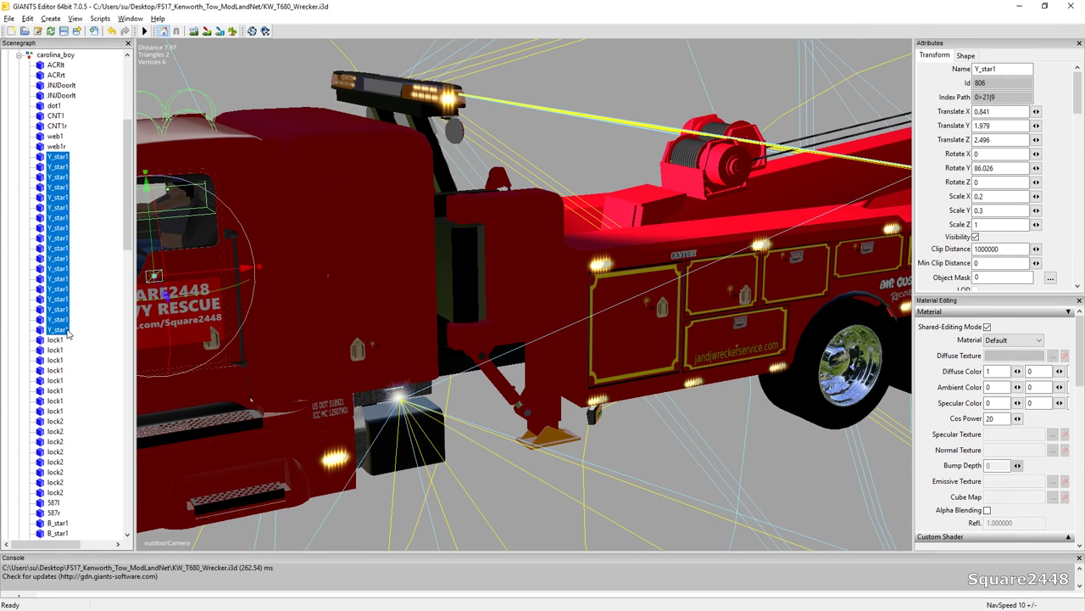
pyautogui.press('Delete')
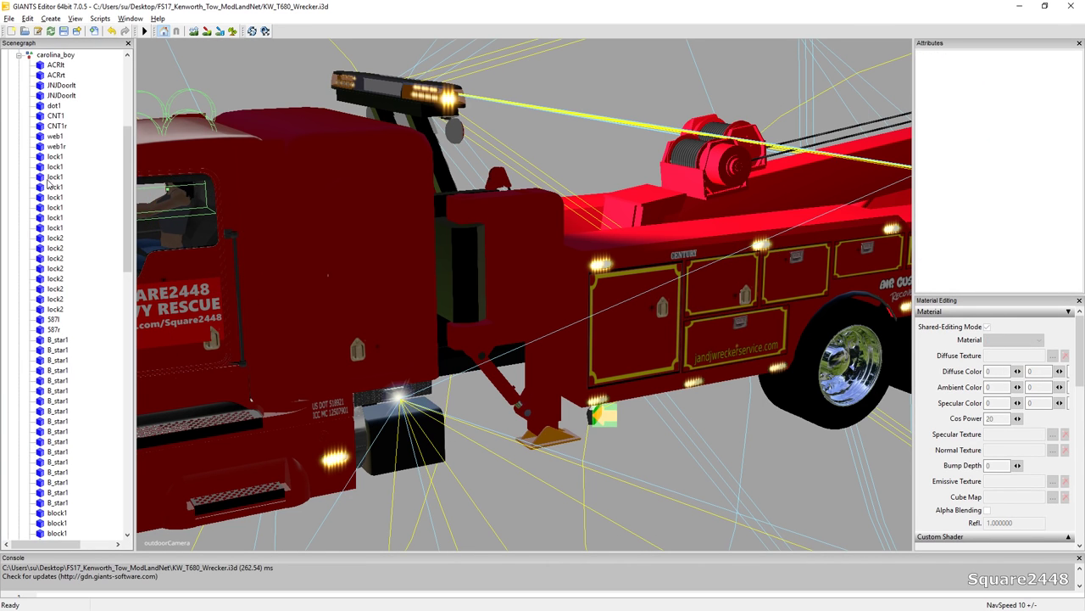
# - Delete the continuous run of B_star1 decals listed between 587r and the first block1 node
pyautogui.click(58, 340)
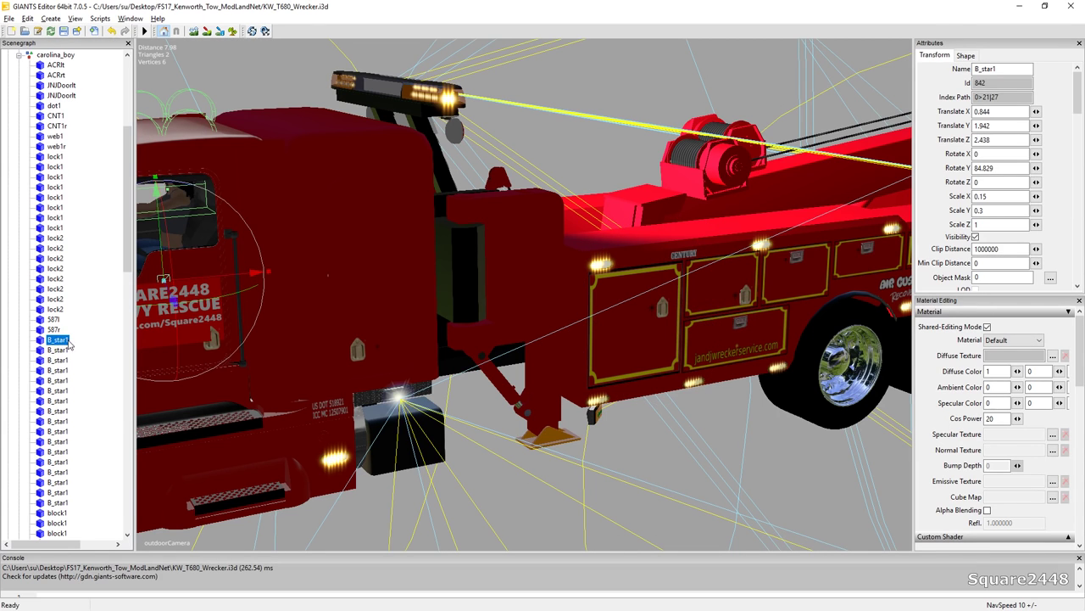
pyautogui.scroll(-2, 69, 342)
pyautogui.keyDown('shift'); pyautogui.click(65, 442); pyautogui.keyUp('shift')
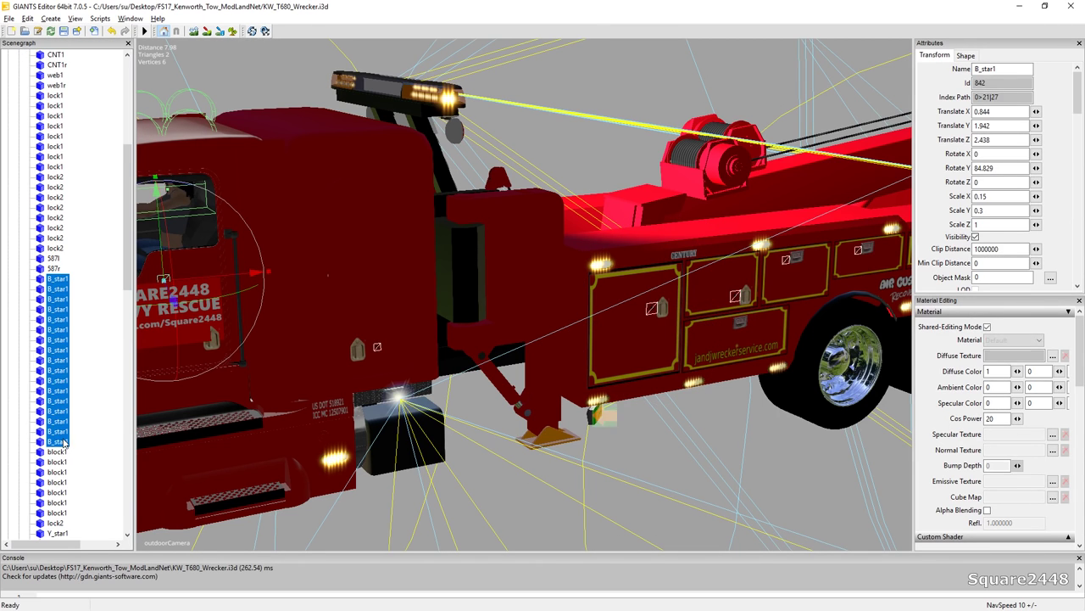
pyautogui.keyDown('alt'); pyautogui.moveTo(379, 387); pyautogui.dragTo(391, 349); pyautogui.keyUp('alt')
pyautogui.scroll(5, 428, 365)
pyautogui.moveTo(390, 351); pyautogui.dragTo(330, 385, button='middle')
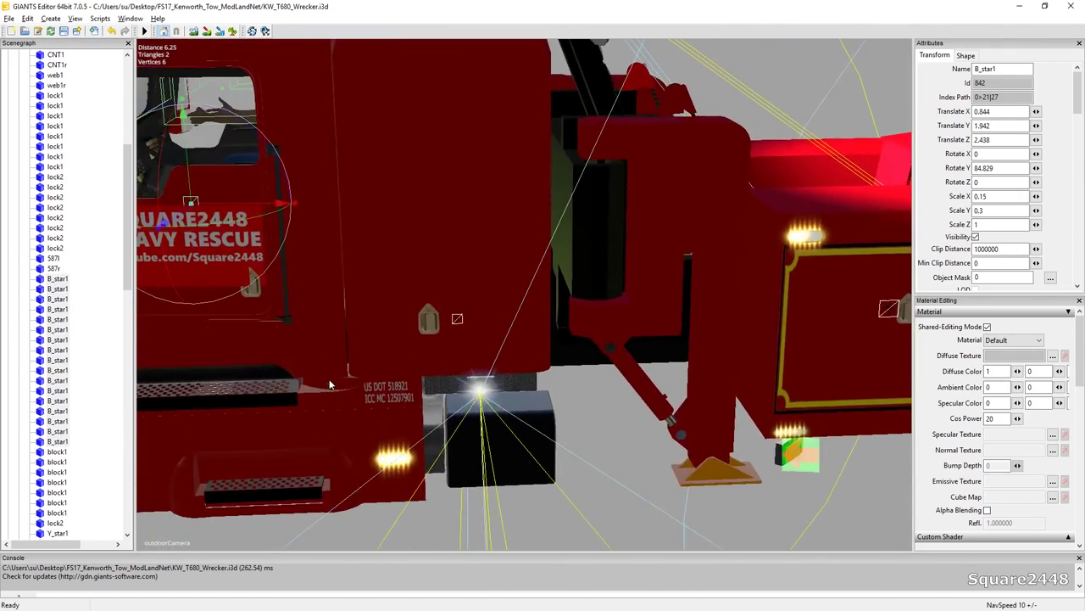
pyautogui.press('Delete')
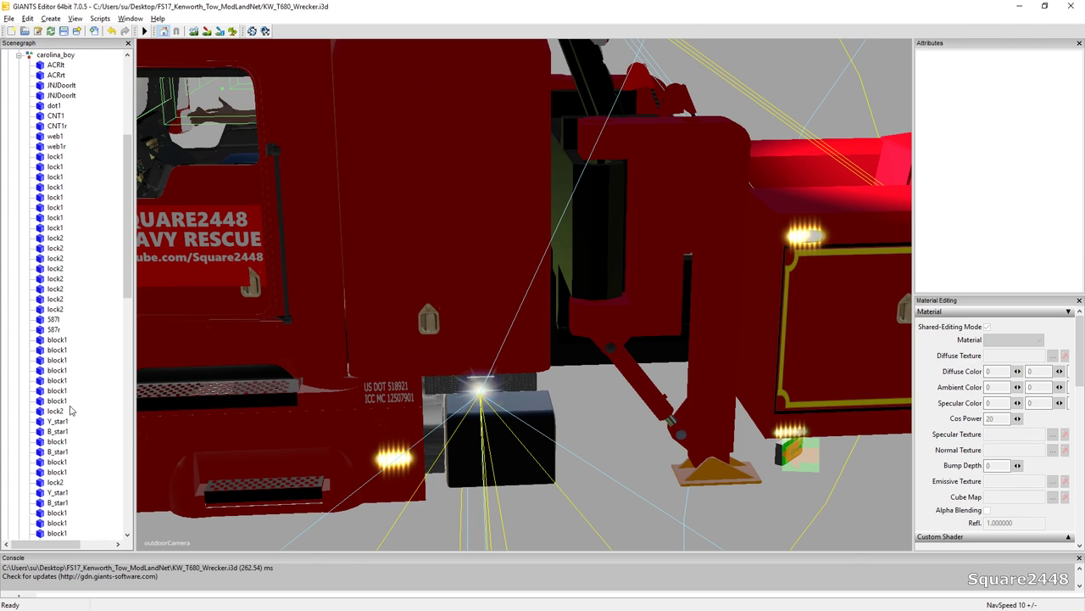
# - Highlight the remaining block1, star and lock2 nodes in carolina_boy to check which toolbox graphics they belong to
pyautogui.click(59, 372)
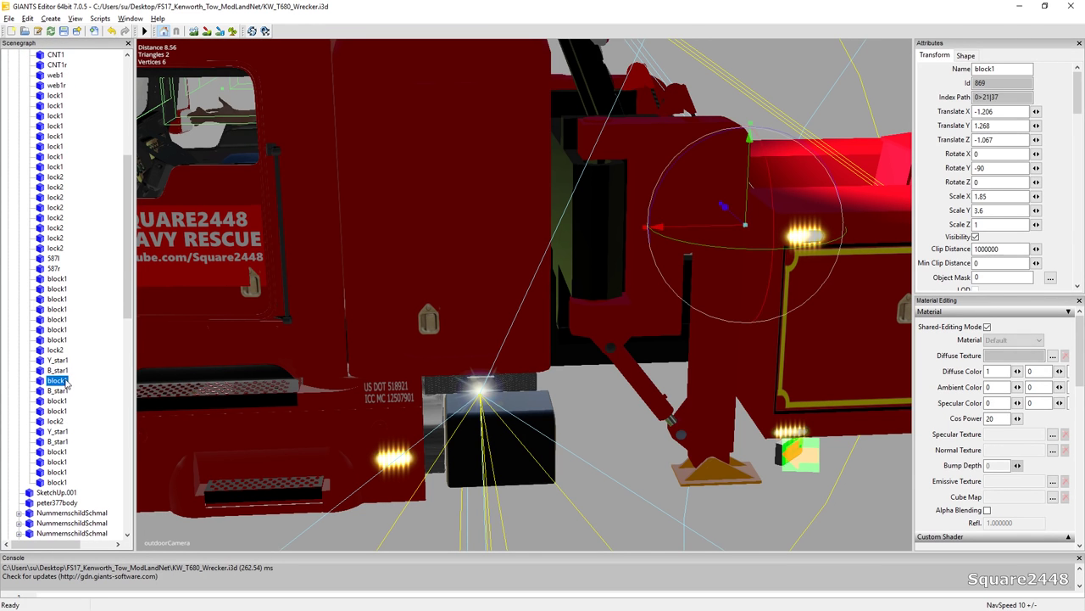
pyautogui.click(57, 360)
pyautogui.keyDown('alt'); pyautogui.moveTo(405, 403); pyautogui.dragTo(514, 401); pyautogui.keyUp('alt')
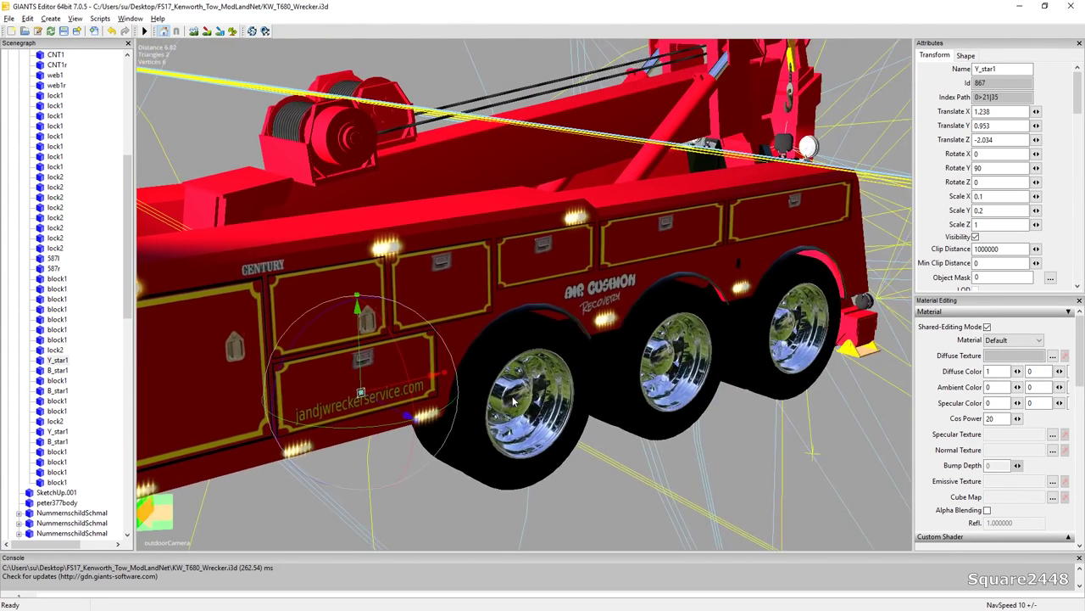
pyautogui.keyDown('alt'); pyautogui.moveTo(514, 401); pyautogui.dragTo(496, 411, button='middle'); pyautogui.keyUp('alt')
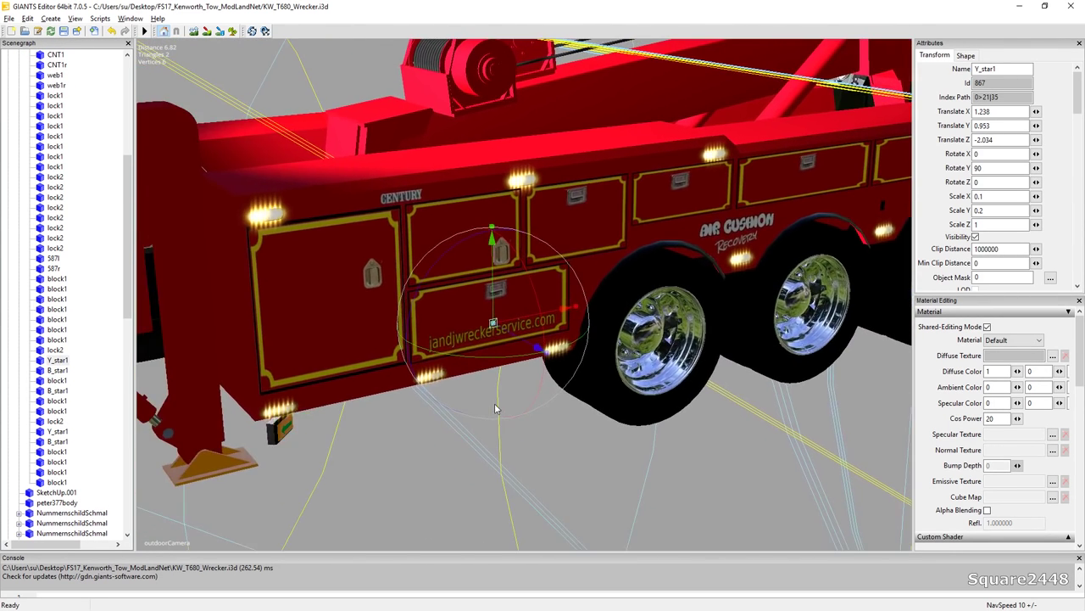
pyautogui.rightClick(462, 326)
pyautogui.click(54, 420)
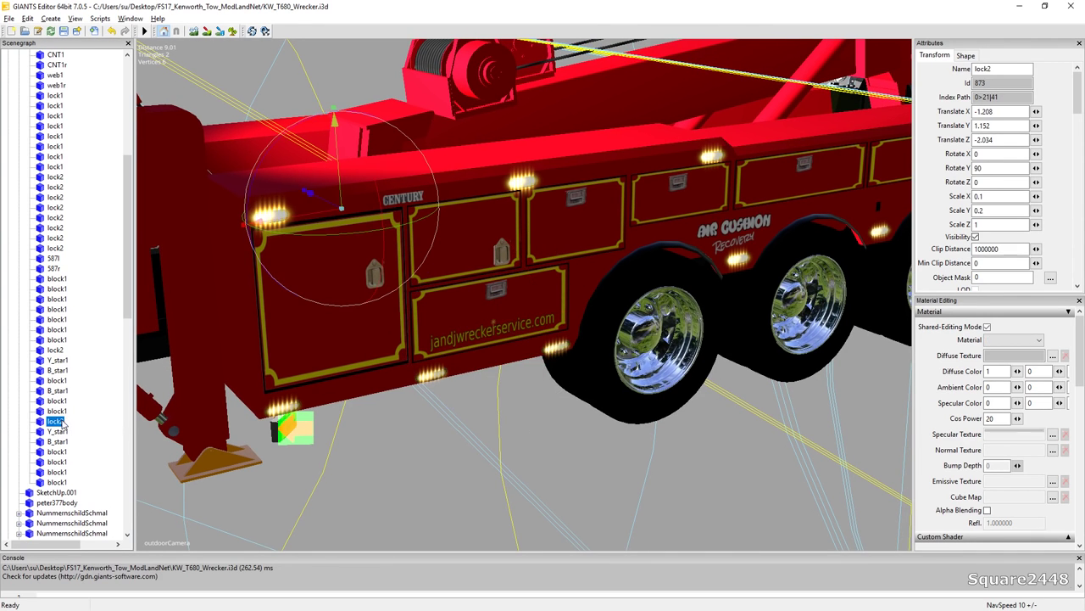
pyautogui.click(61, 482)
pyautogui.keyDown('shift'); pyautogui.click(69, 279); pyautogui.keyUp('shift')
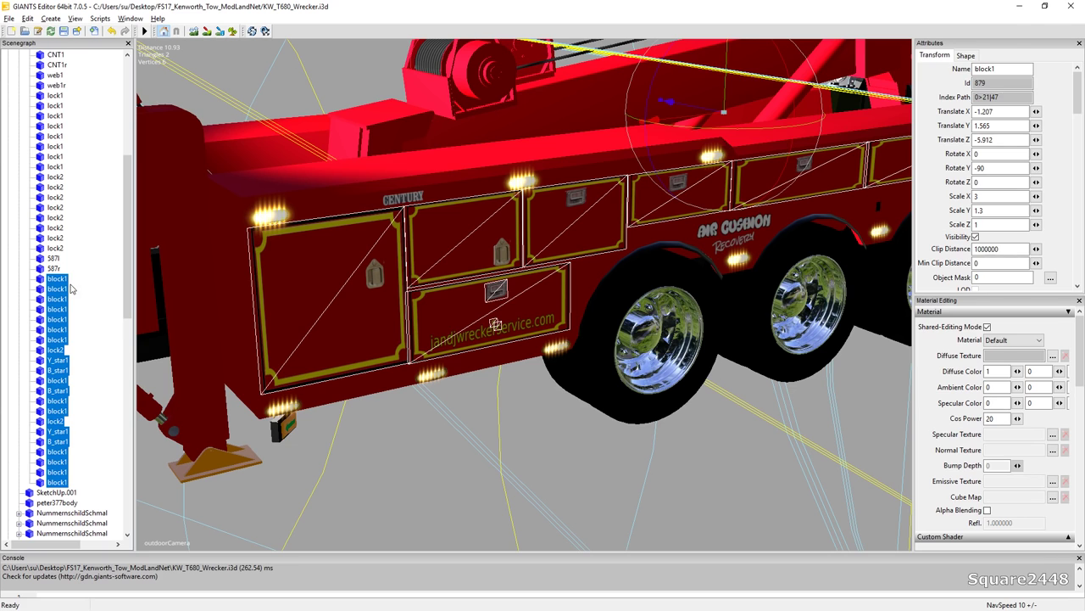
# - Find and delete the jandjwreckerservice.com decals web1 and web1r from the wrecker body
pyautogui.click(56, 268)
pyautogui.keyDown('shift'); pyautogui.click(56, 126); pyautogui.keyUp('shift')
pyautogui.scroll(4, 62, 198)
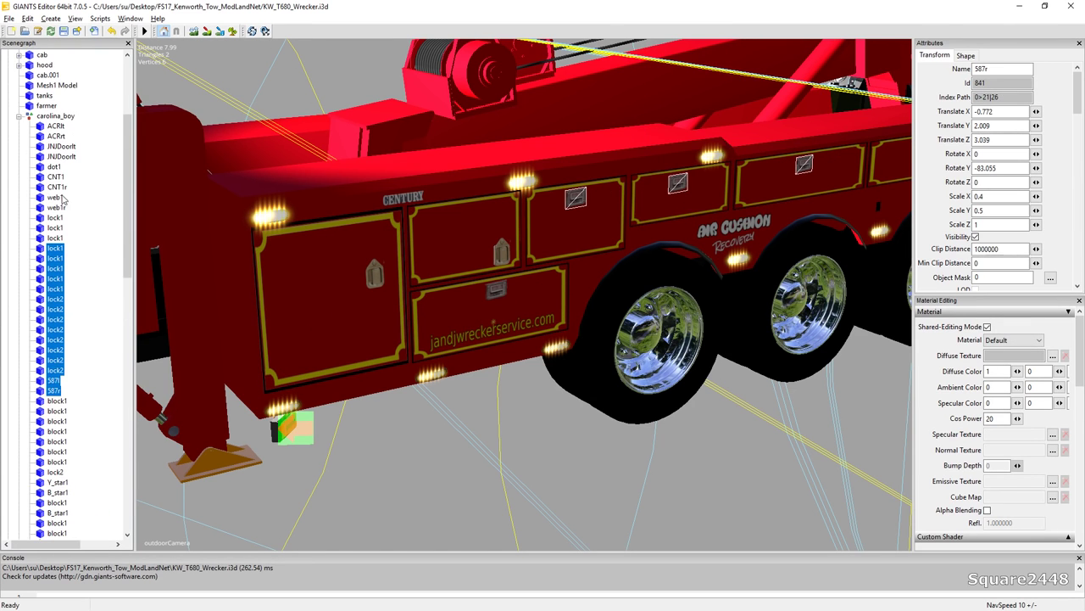
pyautogui.click(54, 239)
pyautogui.keyDown('shift'); pyautogui.click(56, 168); pyautogui.keyUp('shift')
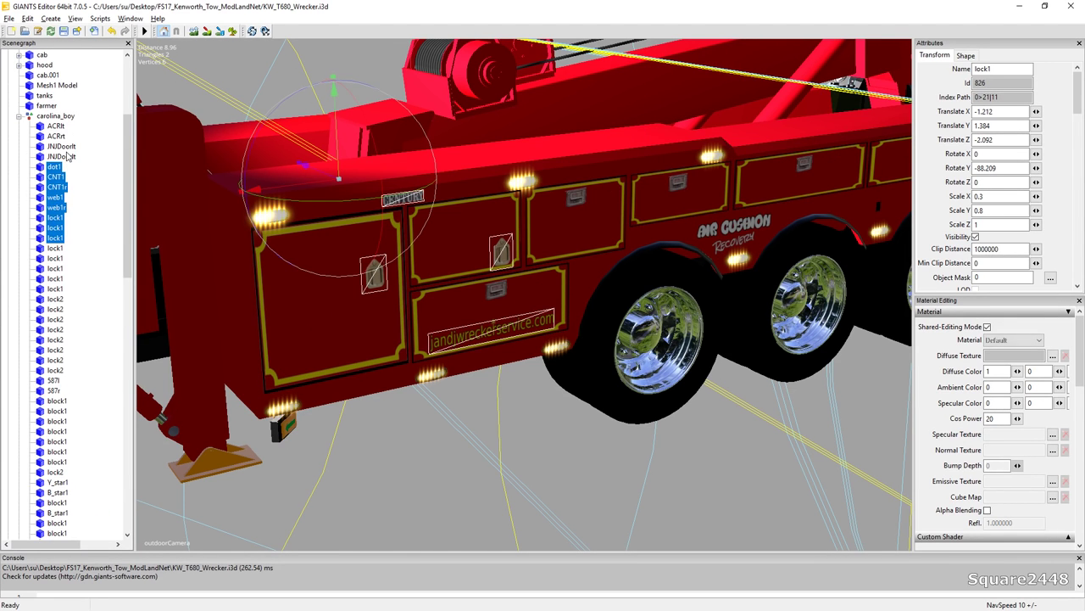
pyautogui.click(55, 197)
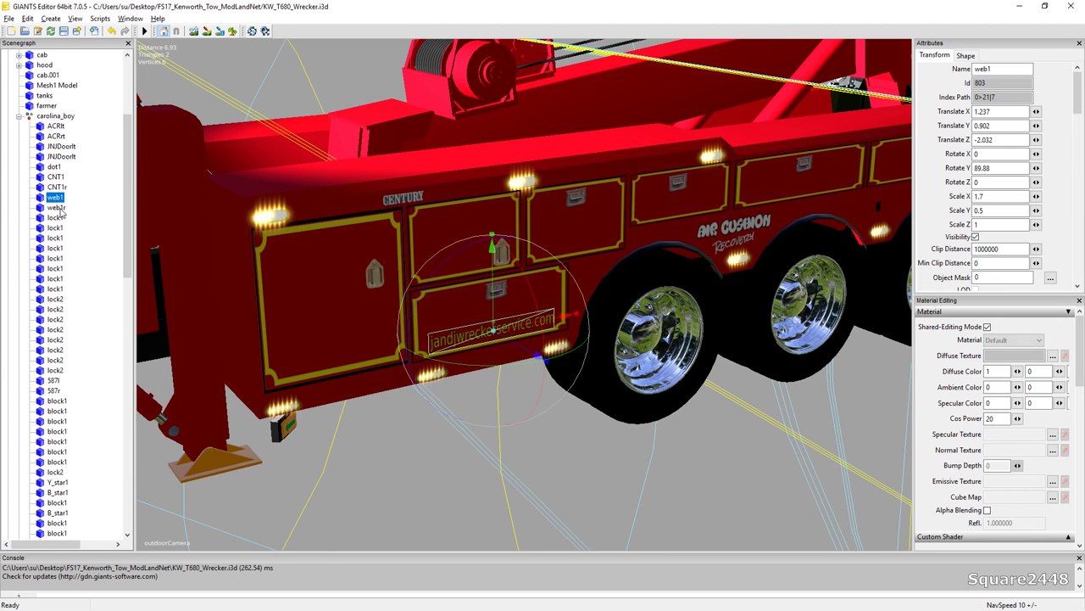
pyautogui.press('Delete')
# - Delete the Air Cushion Recovery decals ACRlt and ACRrt from the wrecker's sides
pyautogui.moveTo(453, 256)
pyautogui.keyDown('alt'); pyautogui.mouseDown()
pyautogui.moveTo(452, 244)
pyautogui.moveTo(439, 245)
pyautogui.mouseUp(); pyautogui.keyUp('alt')
pyautogui.click(56, 85)
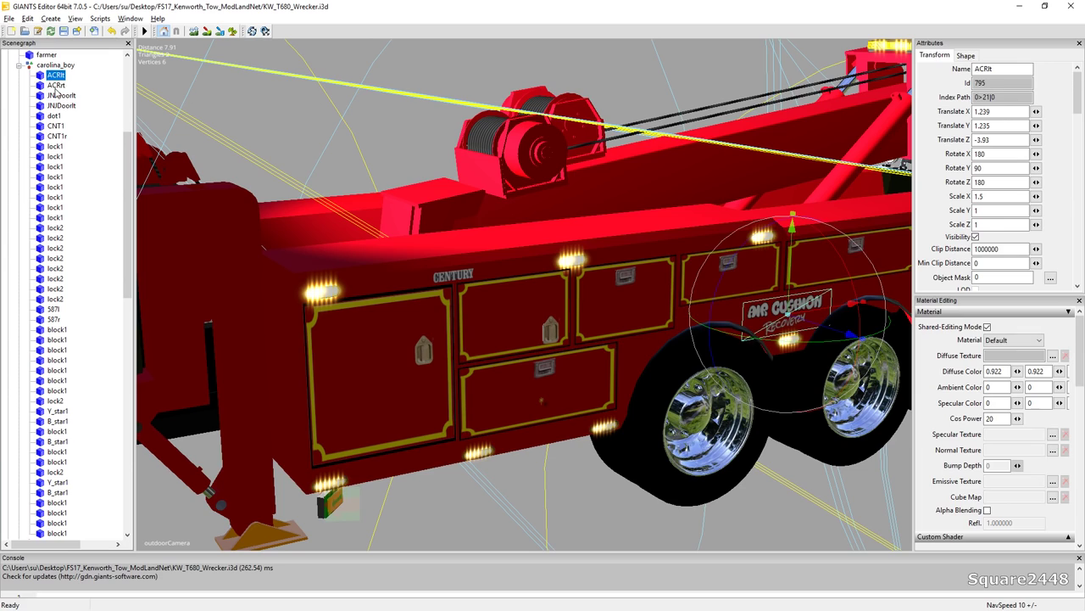
pyautogui.keyDown('shift'); pyautogui.click(72, 75); pyautogui.keyUp('shift')
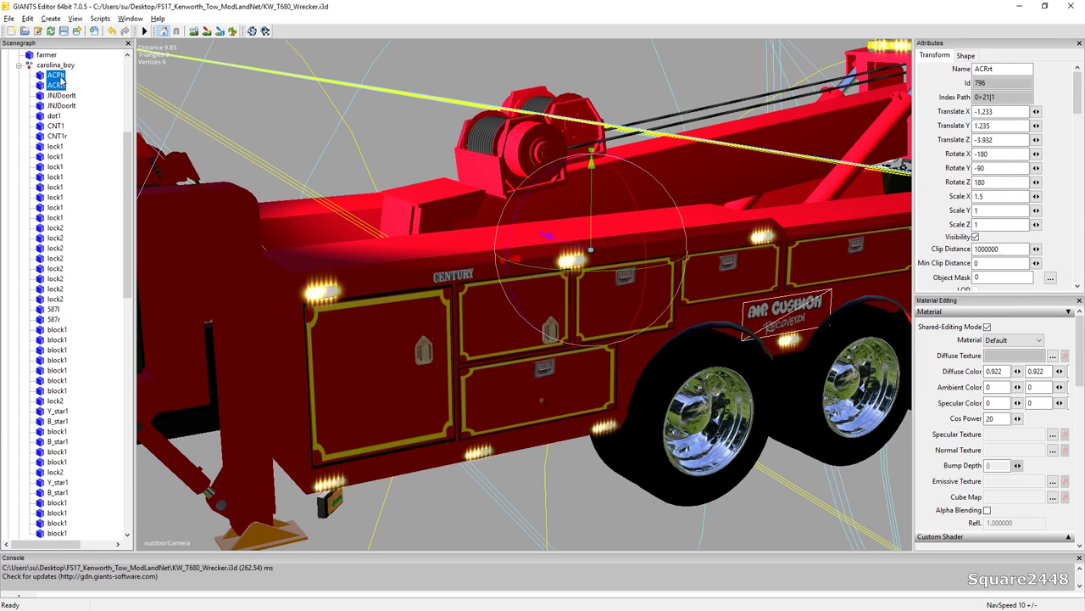
pyautogui.press('Delete')
pyautogui.keyDown('alt'); pyautogui.moveTo(424, 231); pyautogui.dragTo(454, 261); pyautogui.keyUp('alt')
pyautogui.moveTo(453, 261); pyautogui.dragTo(424, 217, button='right')
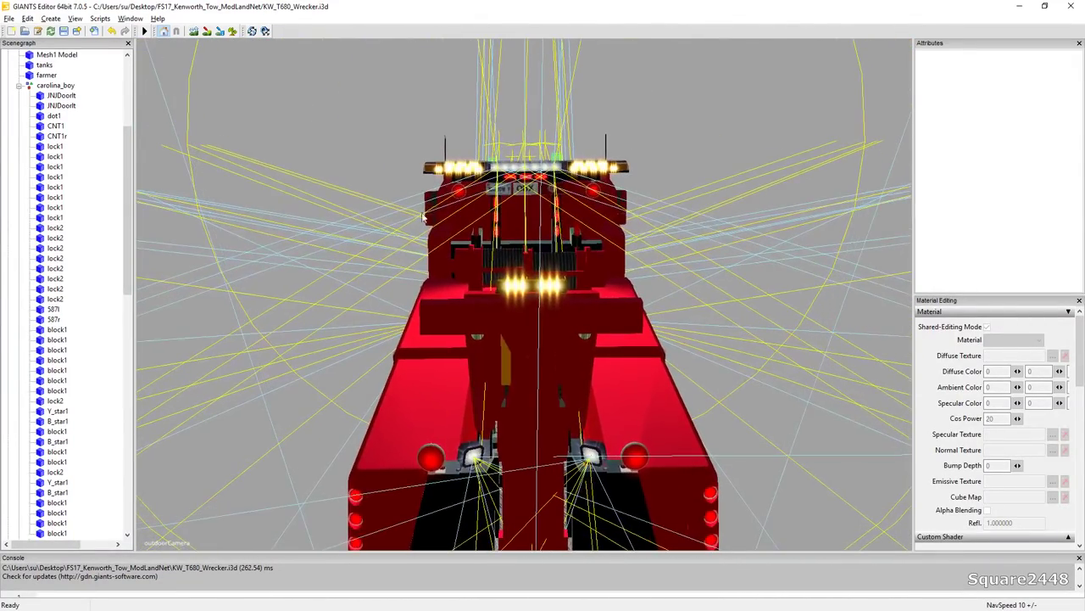
# - Save the KW_T680_Wrecker.i3d scene and close the editor
pyautogui.click(7, 18)
pyautogui.click(25, 69)
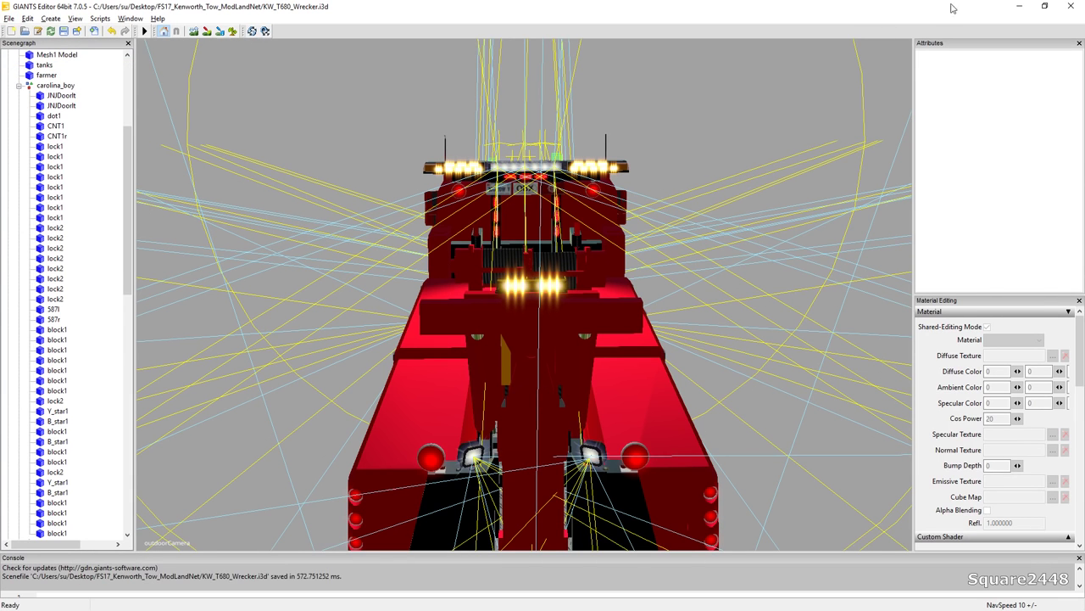
pyautogui.click(1071, 7)
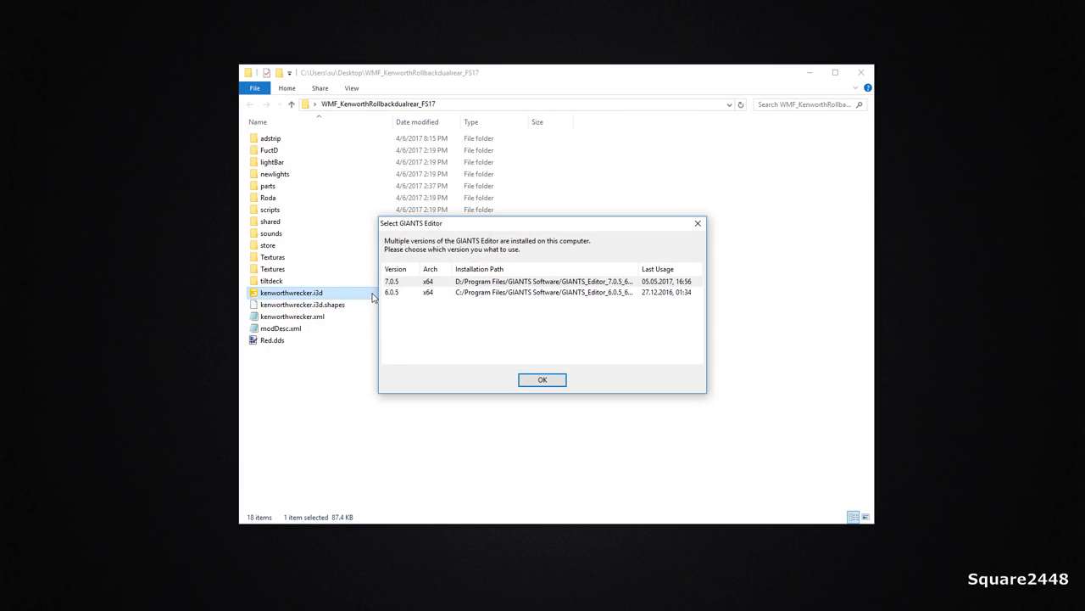
# - Open kenworthwrecker.i3d from the WMF_KenworthRollbackdualrear_FS17 folder in GIANTS Editor version 7.0.5 and bring the cab into view
pyautogui.click(543, 380)
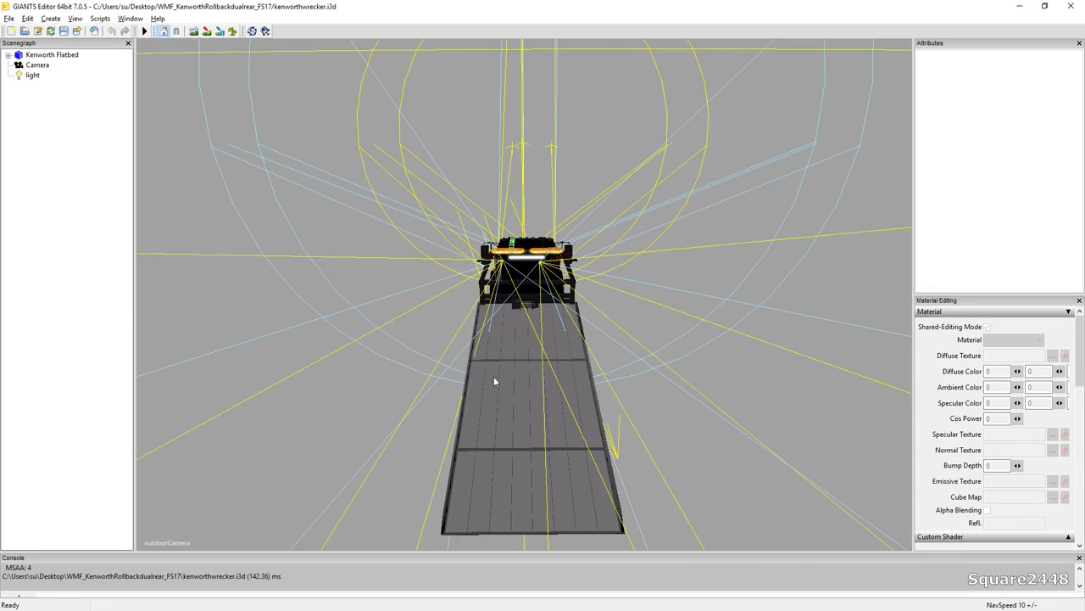
pyautogui.press('w')
pyautogui.moveTo(493, 376); pyautogui.dragTo(646, 298, button='right')
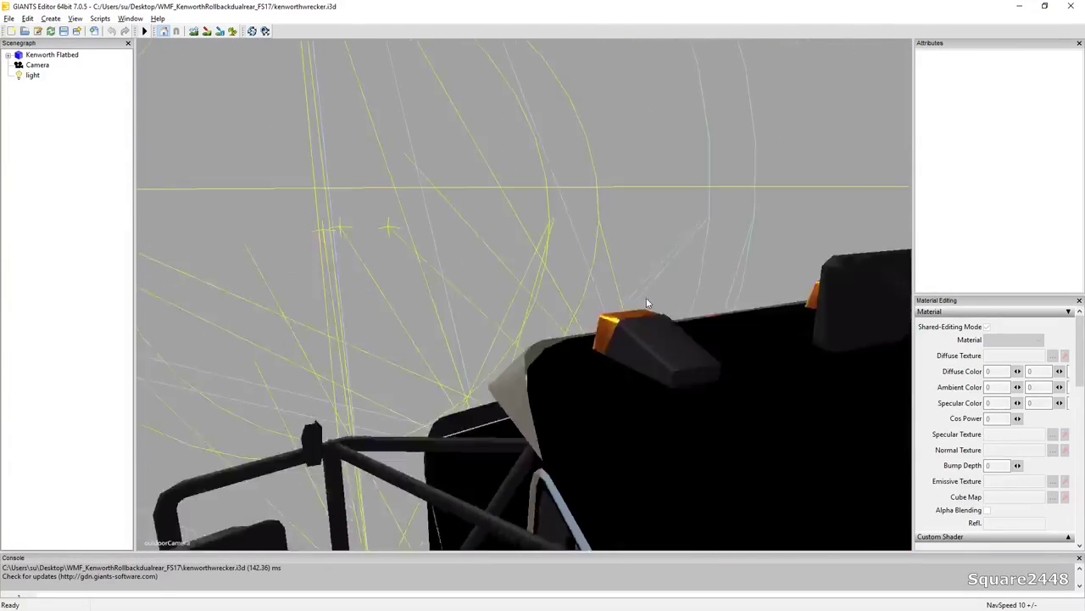
pyautogui.scroll(-5, 740, 320)
pyautogui.keyDown('alt'); pyautogui.moveTo(646, 303); pyautogui.dragTo(684, 325); pyautogui.keyUp('alt')
# - Replace the diffuse texture of the truck's default cab mesh with Red.dds from the WMF_KenworthRollbackdualrear_FS17 folder
pyautogui.click(481, 246)
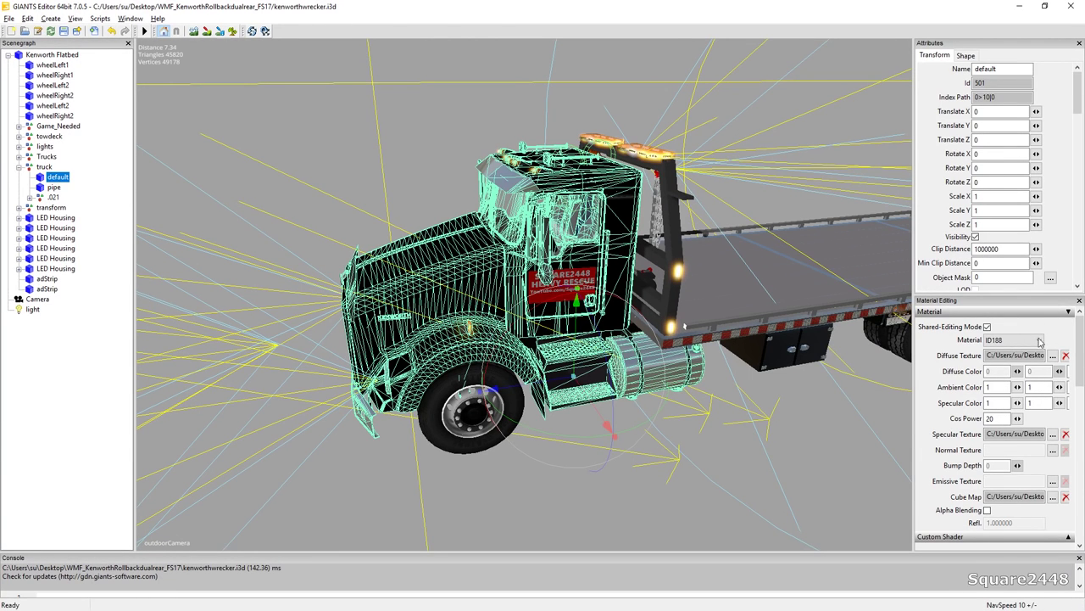
pyautogui.doubleClick(1016, 355)
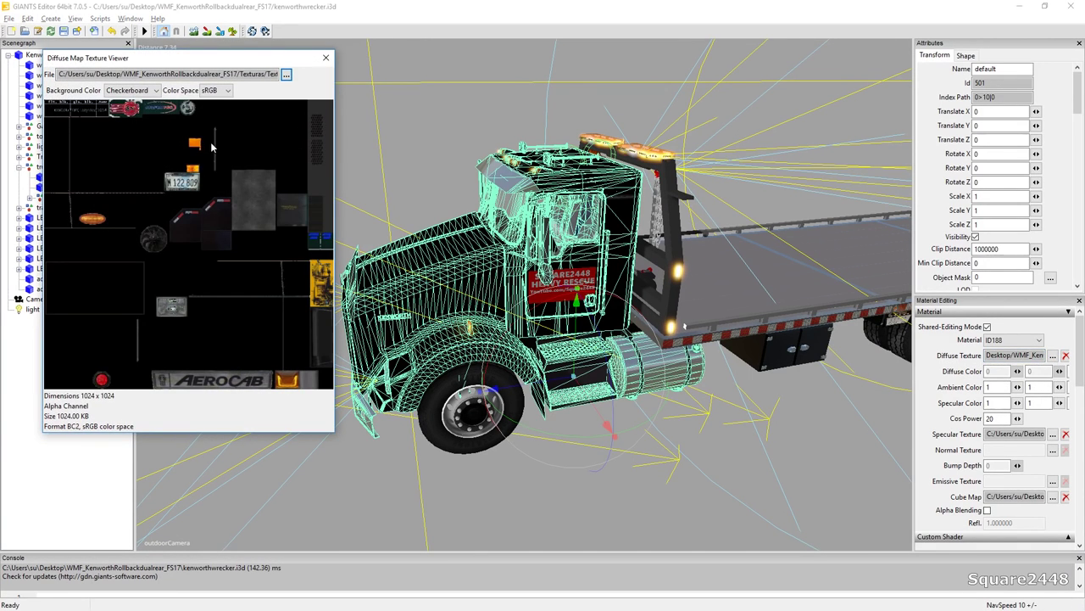
pyautogui.click(286, 74)
pyautogui.click(244, 93)
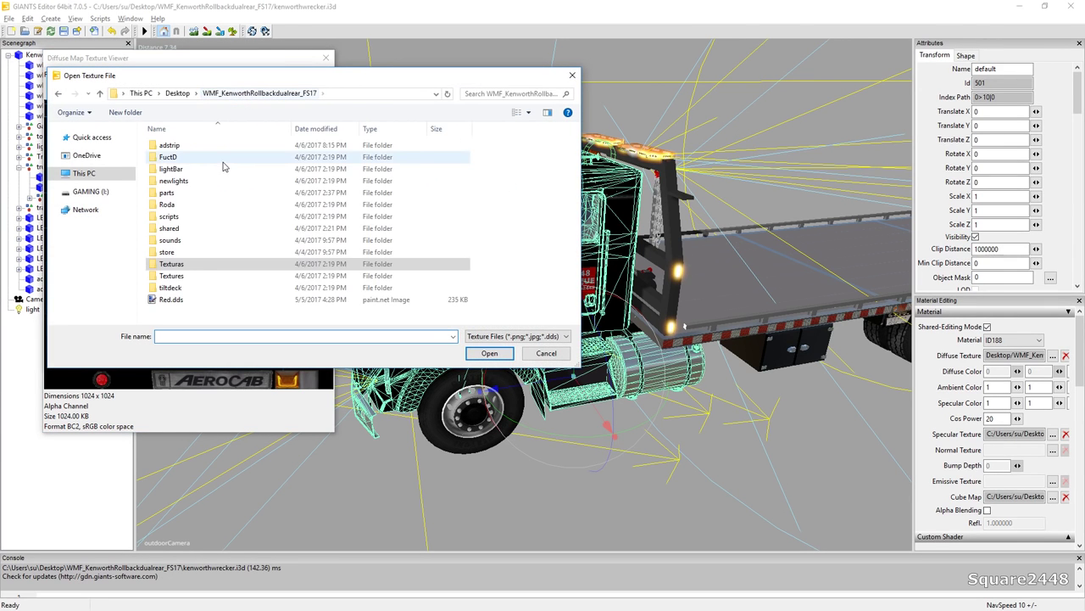
pyautogui.doubleClick(220, 299)
pyautogui.click(326, 58)
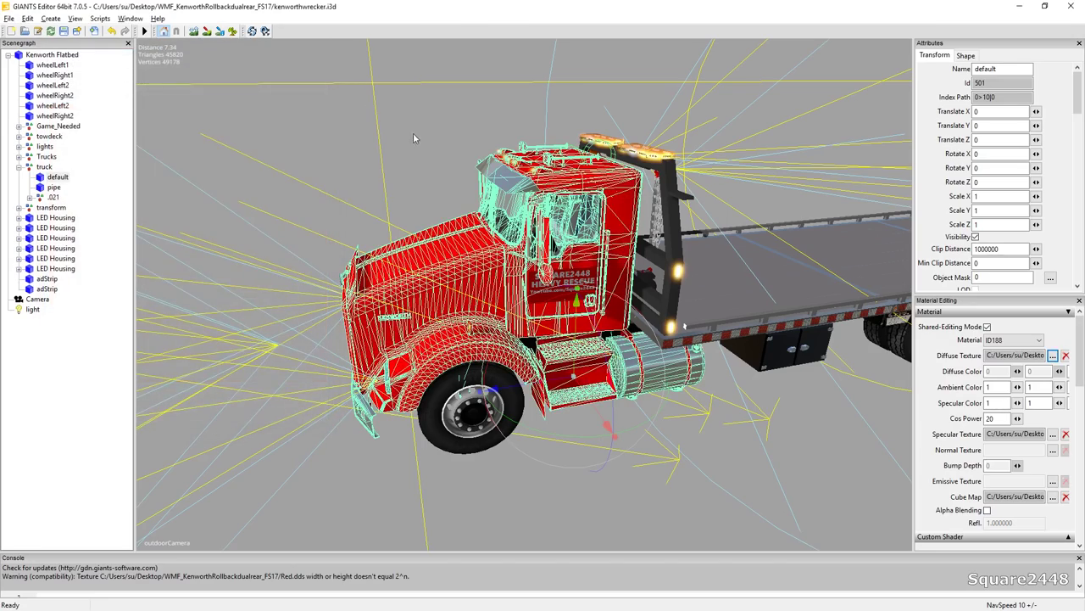
pyautogui.click(414, 134)
# - Examine the rollback's cab paint, Square2448 Heavy Rescue door lettering and flatbed from several angles
pyautogui.keyDown('alt'); pyautogui.moveTo(434, 238); pyautogui.dragTo(447, 205); pyautogui.keyUp('alt')
pyautogui.scroll(5, 373, 222)
pyautogui.scroll(-5, 350, 210)
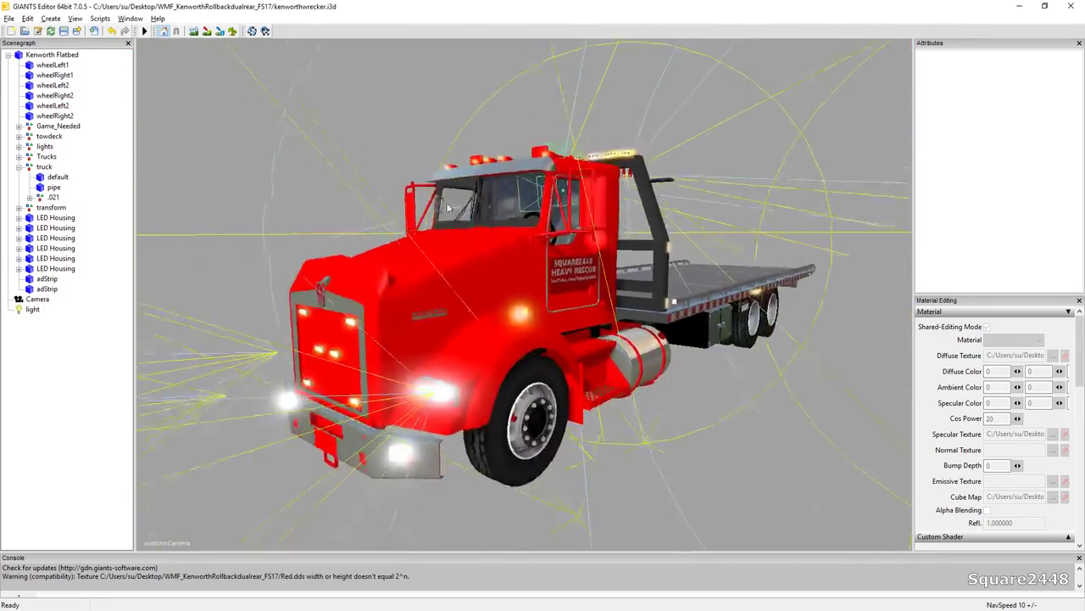
pyautogui.scroll(6, 446, 206)
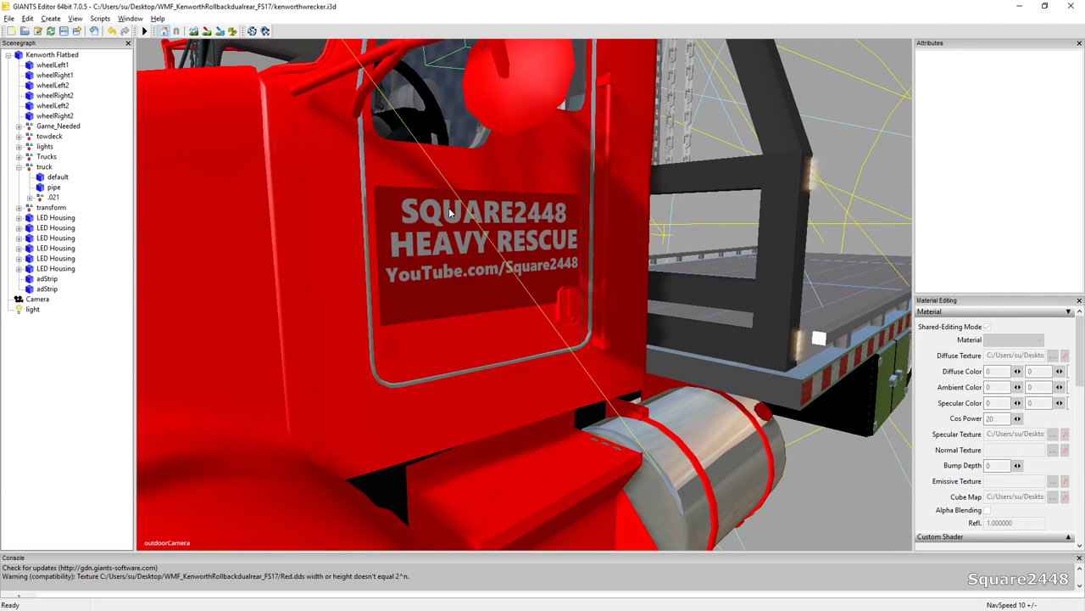
pyautogui.keyDown('alt'); pyautogui.moveTo(635, 187); pyautogui.dragTo(548, 177); pyautogui.keyUp('alt')
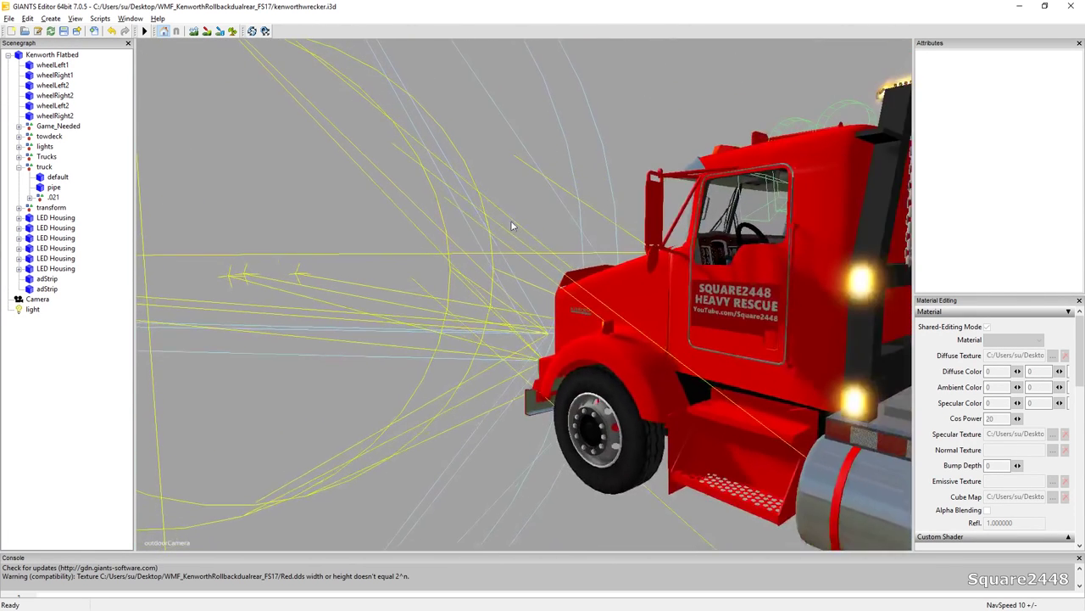
pyautogui.scroll(5, 522, 203)
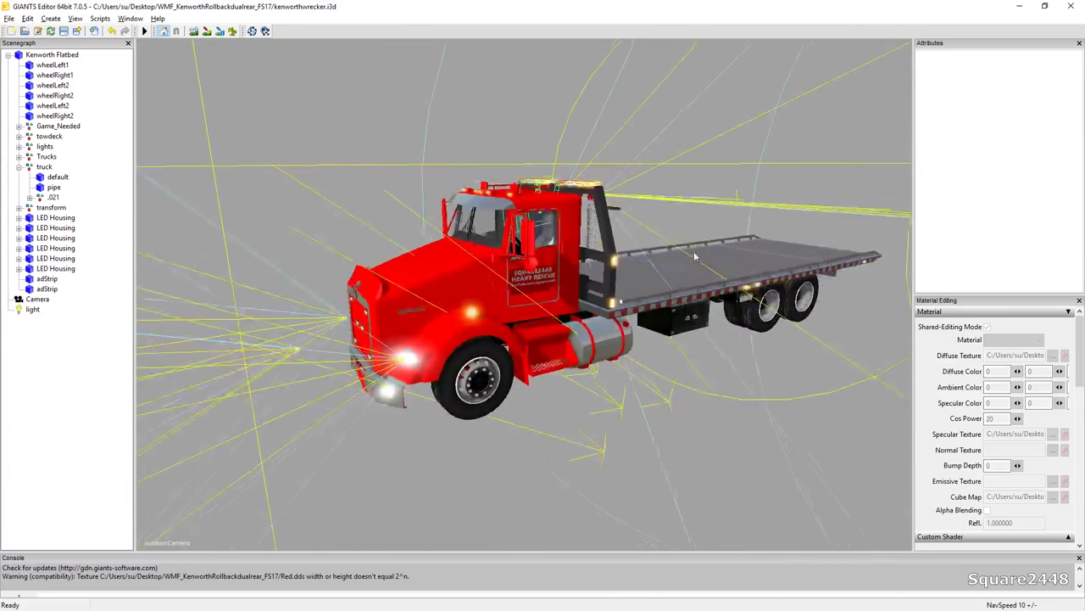
pyautogui.scroll(2, 695, 254)
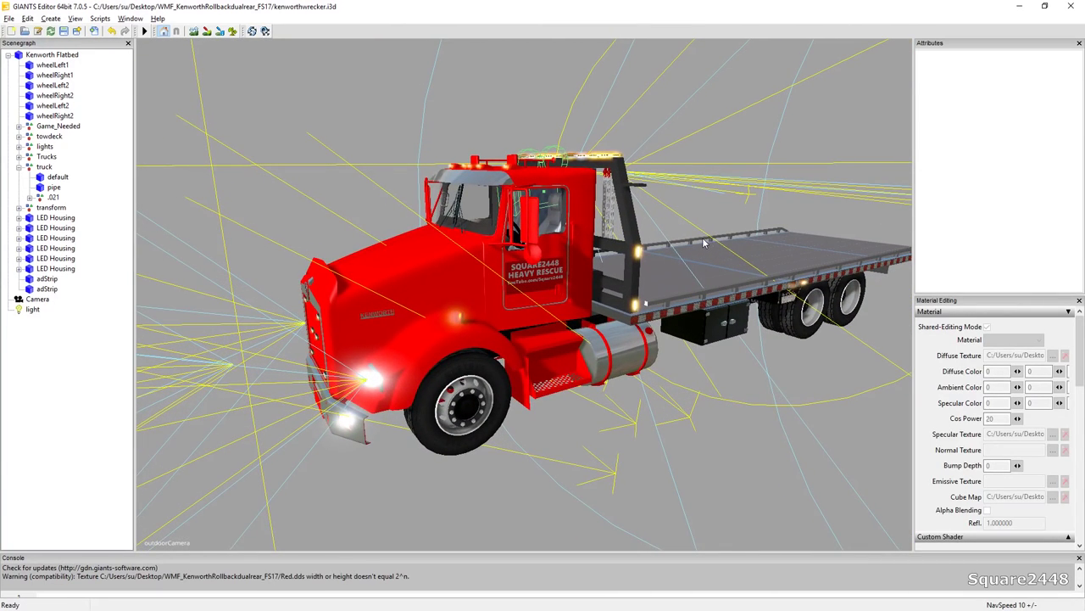